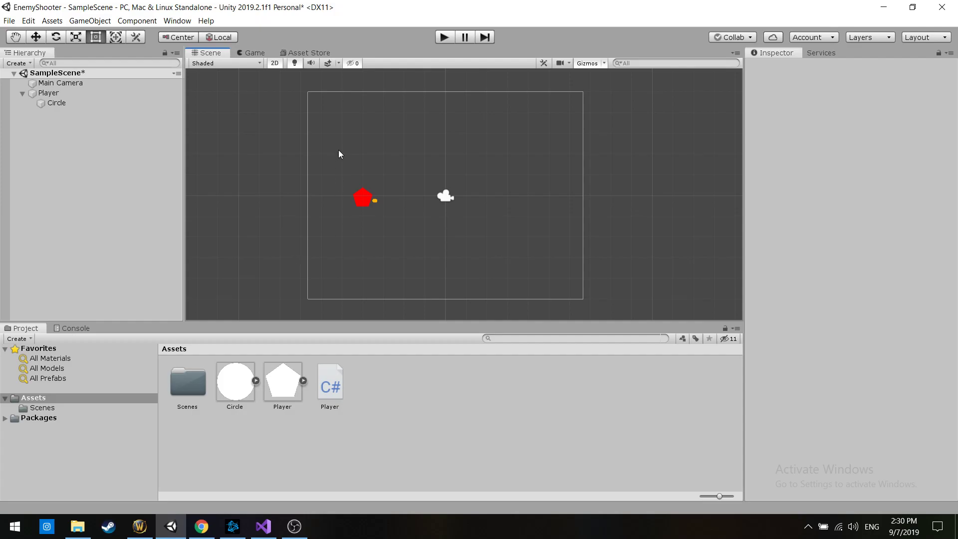
# Examine the red Player pentagon and its yellow Circle child by selecting them together and separately in the scene
pyautogui.moveTo(332, 155); pyautogui.dragTo(459, 269)
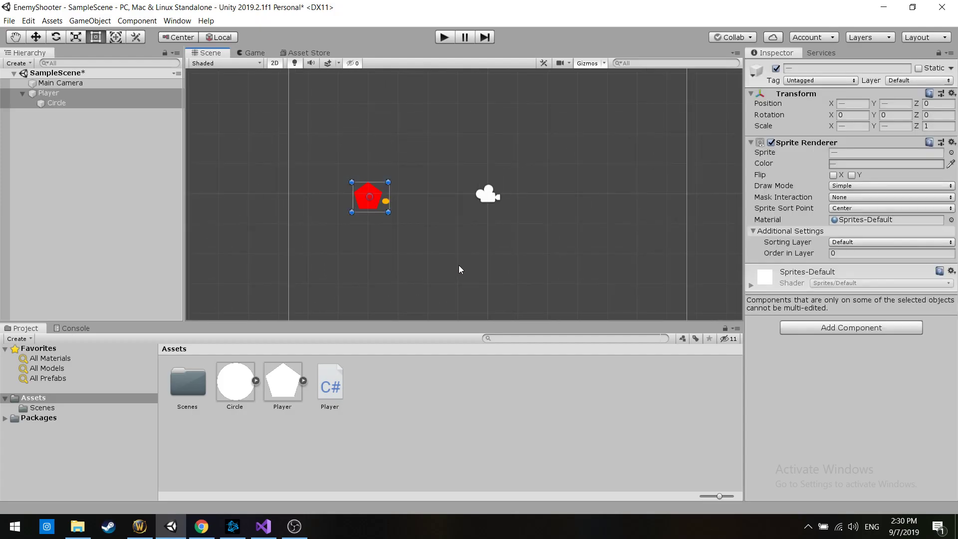
pyautogui.click(935, 429)
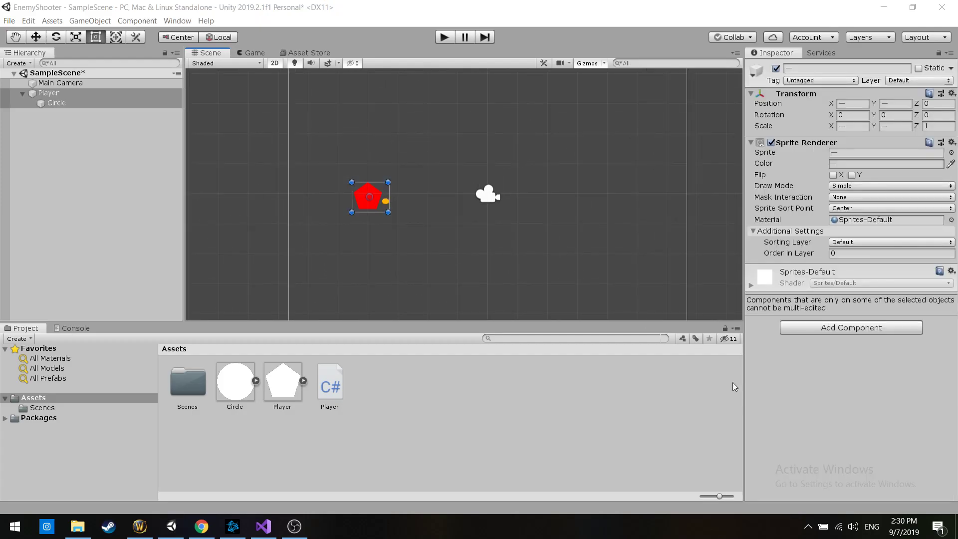
pyautogui.click(327, 217)
pyautogui.moveTo(353, 172); pyautogui.dragTo(414, 220)
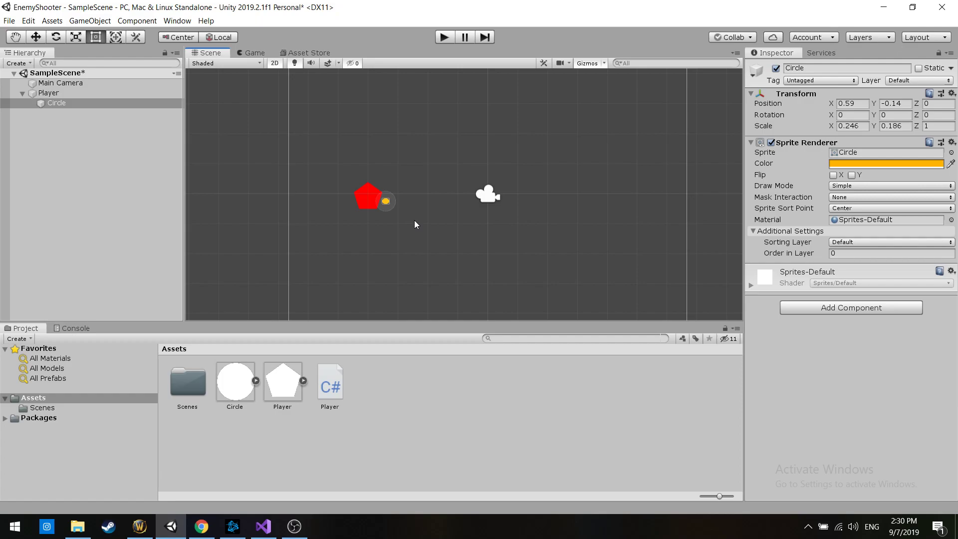
pyautogui.moveTo(329, 156); pyautogui.dragTo(396, 216)
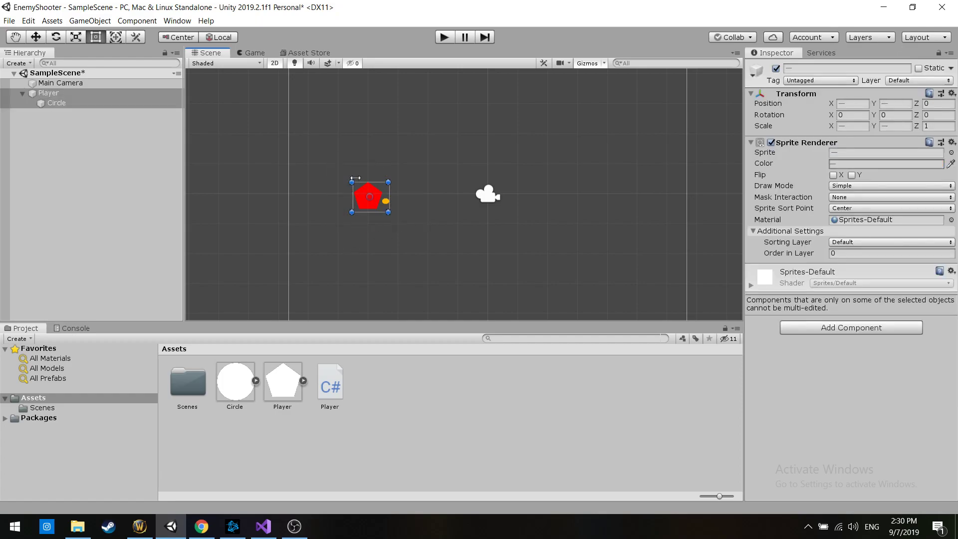
pyautogui.click(254, 239)
pyautogui.moveTo(339, 187); pyautogui.dragTo(390, 220)
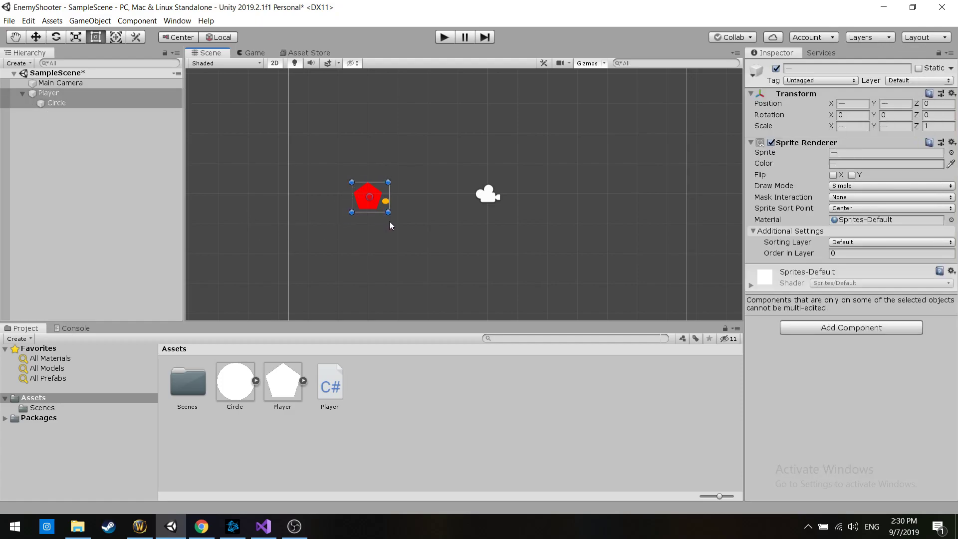
pyautogui.click(251, 213)
pyautogui.moveTo(370, 209); pyautogui.dragTo(385, 223)
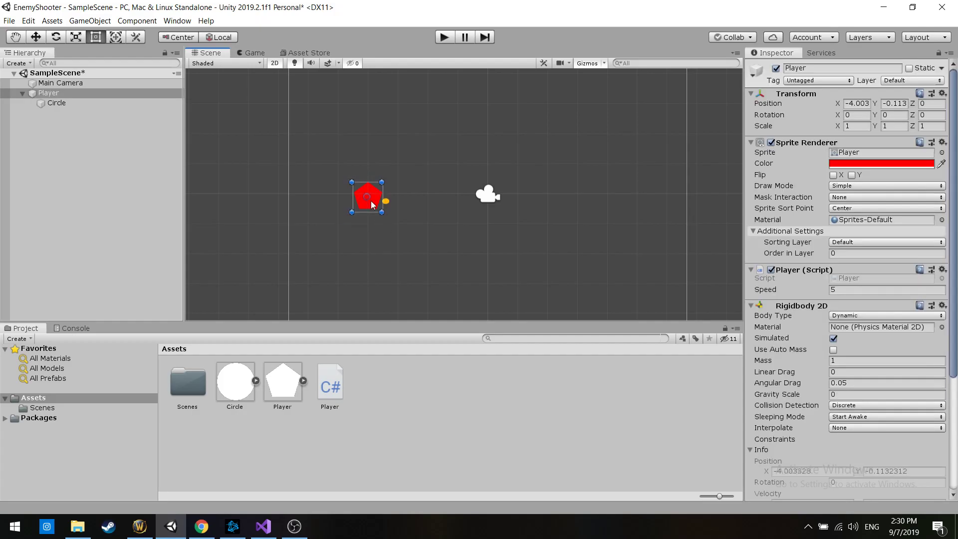
pyautogui.click(404, 190)
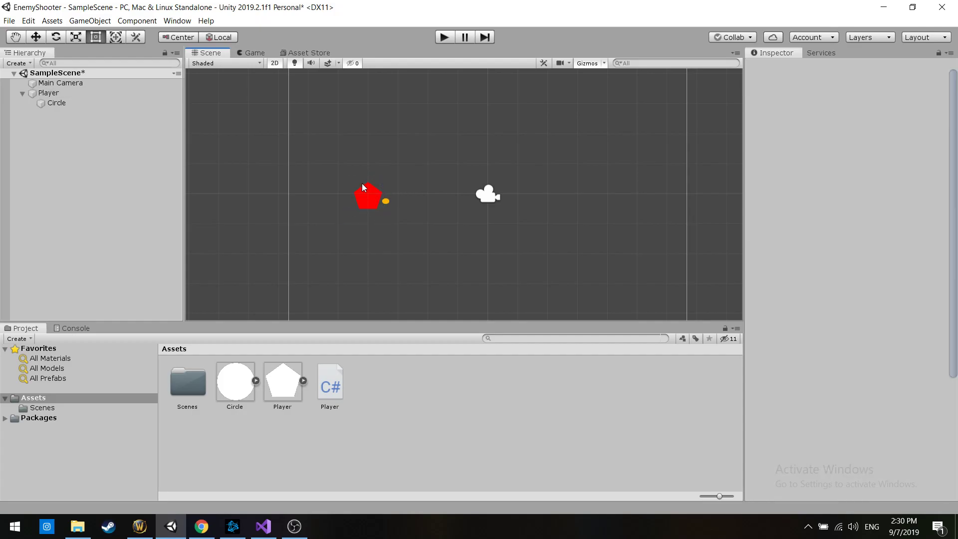
pyautogui.moveTo(378, 213); pyautogui.dragTo(385, 217)
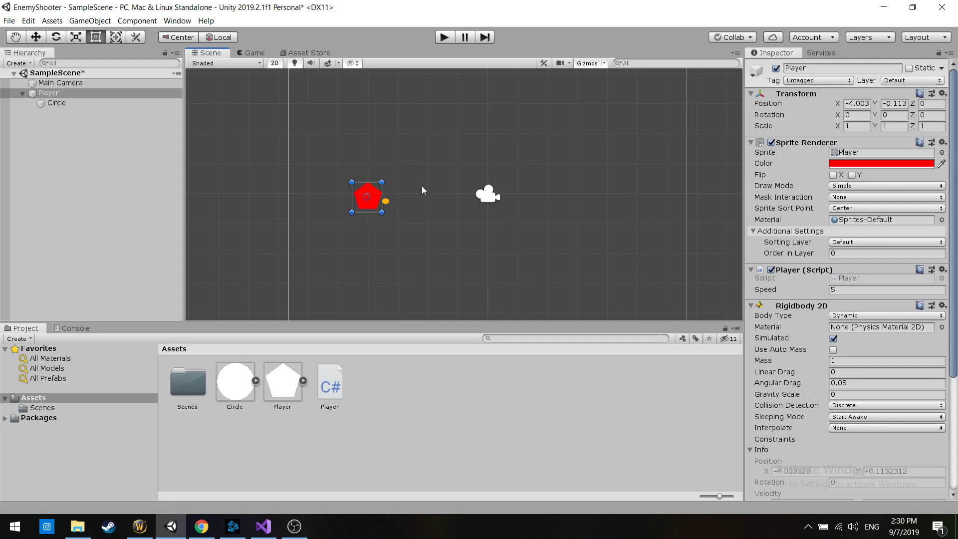
pyautogui.click(400, 193)
pyautogui.click(384, 204)
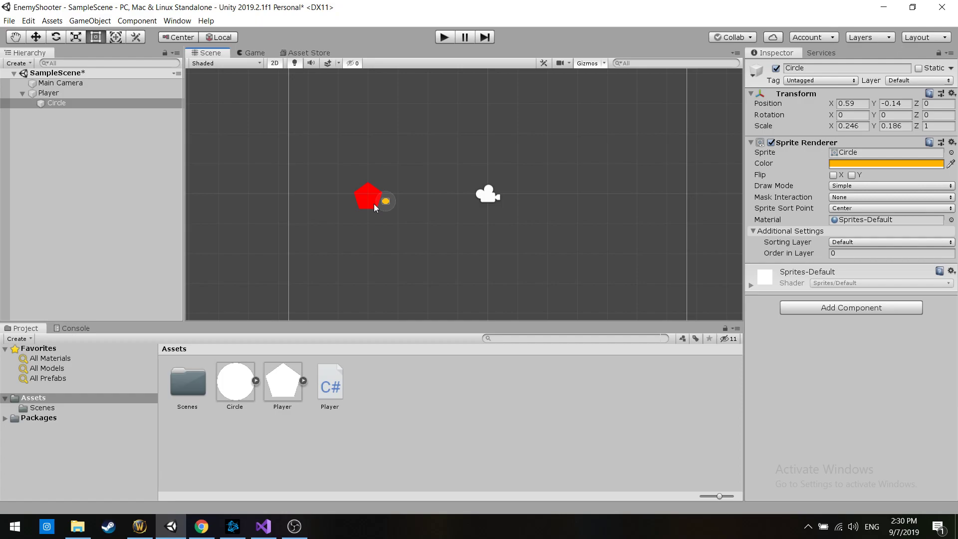
pyautogui.moveTo(422, 190); pyautogui.dragTo(383, 211)
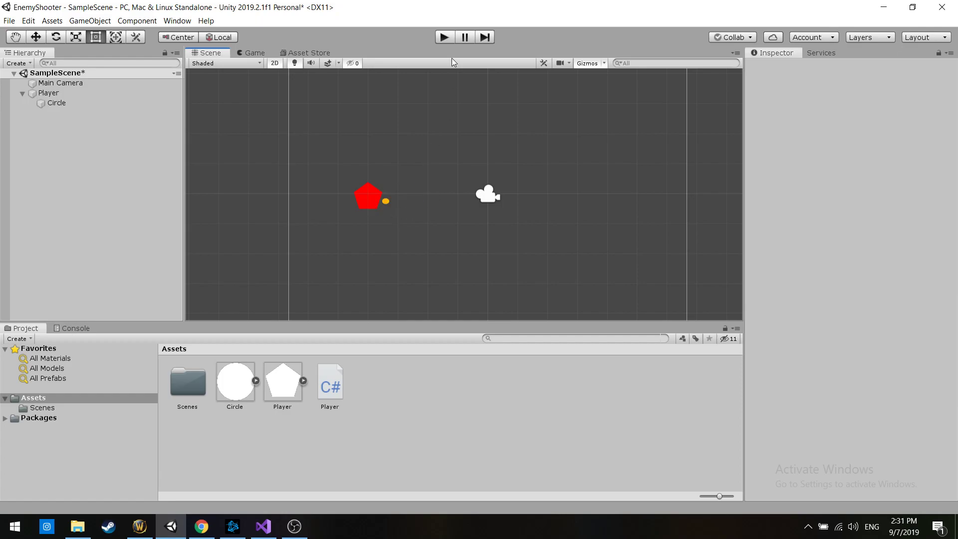
# Run the game, test the player's movement in all directions, and stop the playback
pyautogui.click(447, 37)
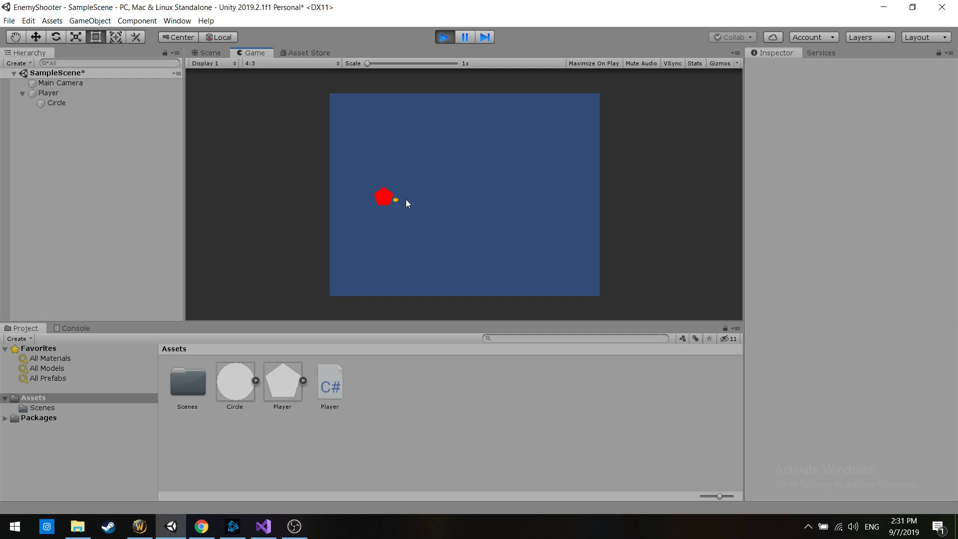
pyautogui.click(212, 53)
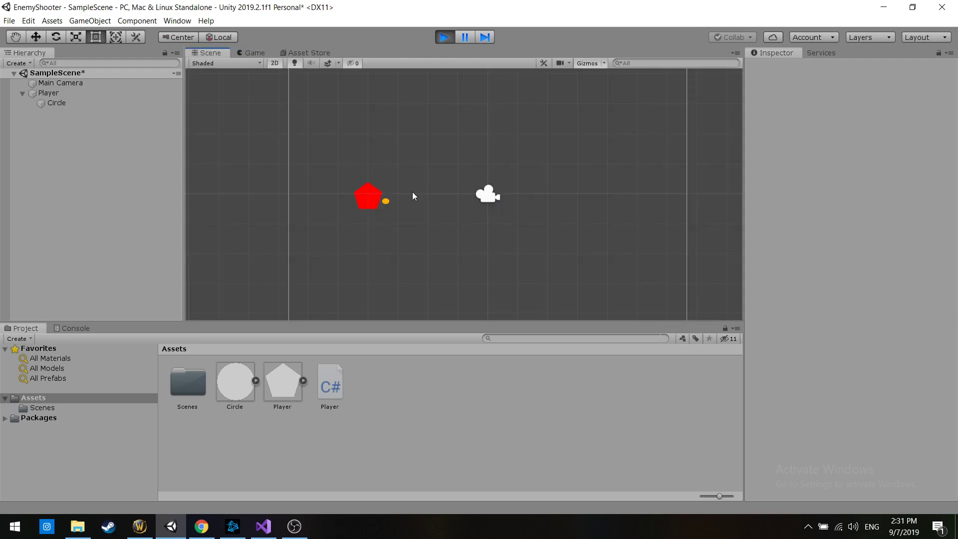
pyautogui.click(253, 54)
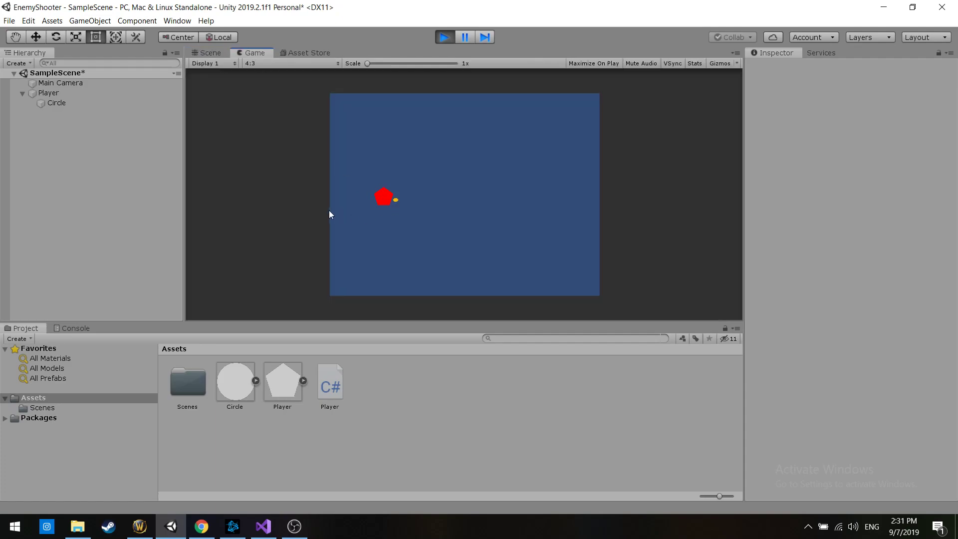
pyautogui.press('d')
pyautogui.press('w')
pyautogui.press('s')
pyautogui.press('d')
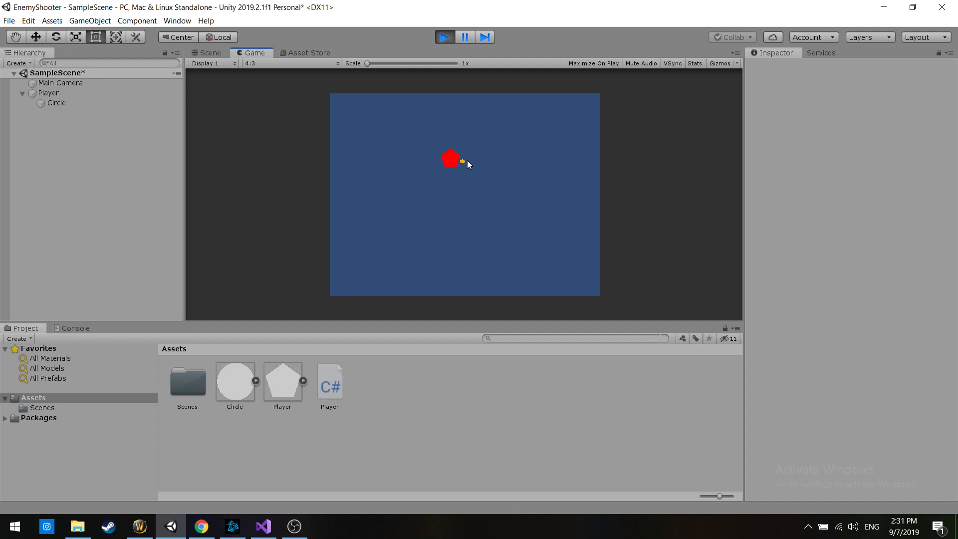
pyautogui.press('a')
pyautogui.press('s')
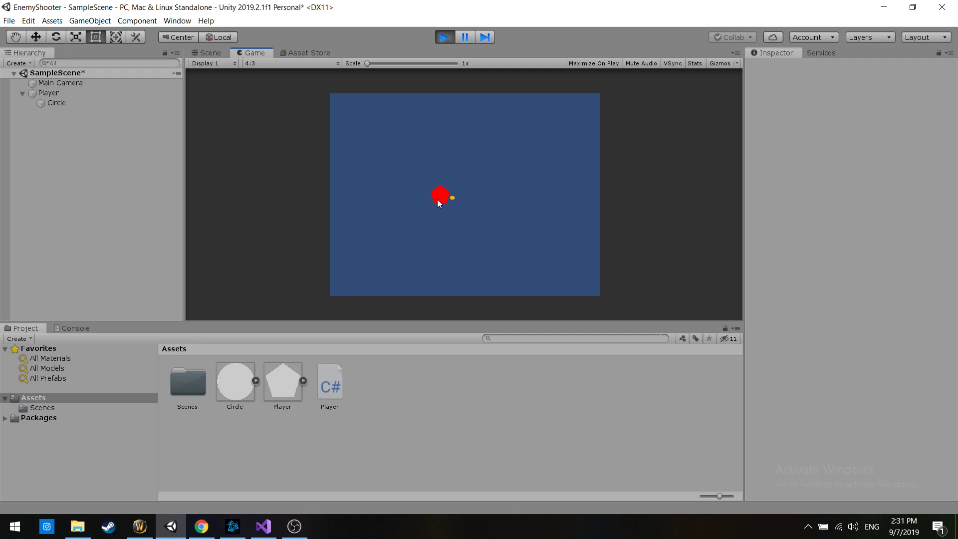
pyautogui.click(450, 38)
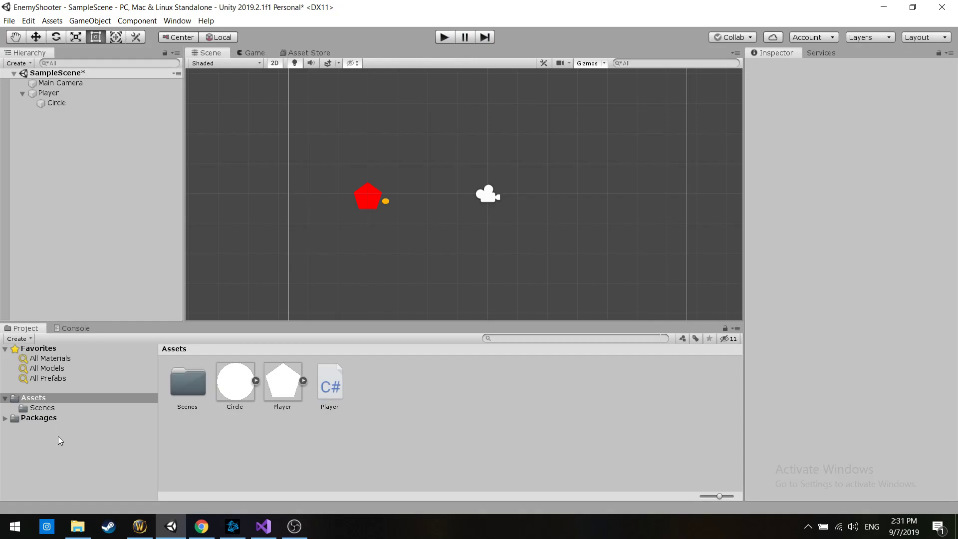
# Delete the Player script and the Circle and Player sprites from the project's Assets folder
pyautogui.rightClick(338, 386)
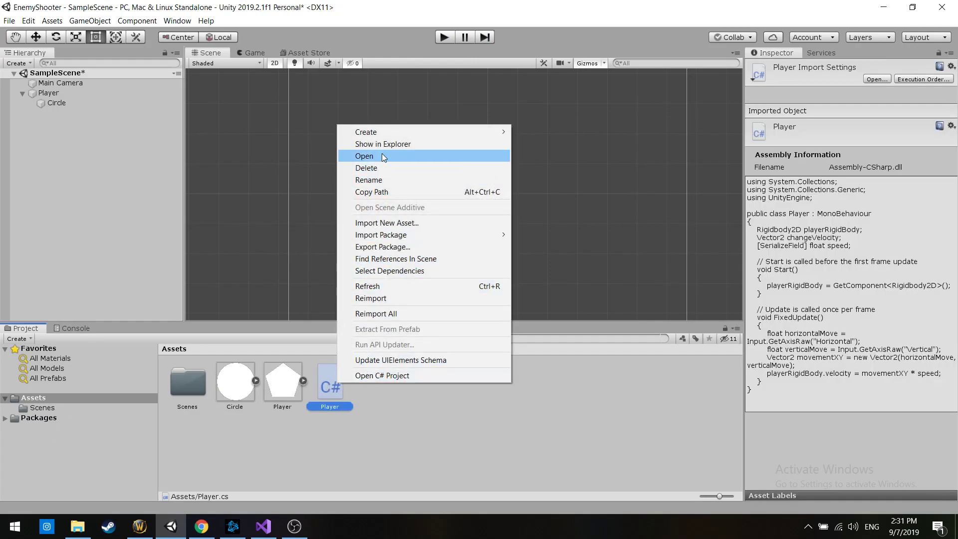
pyautogui.click(386, 172)
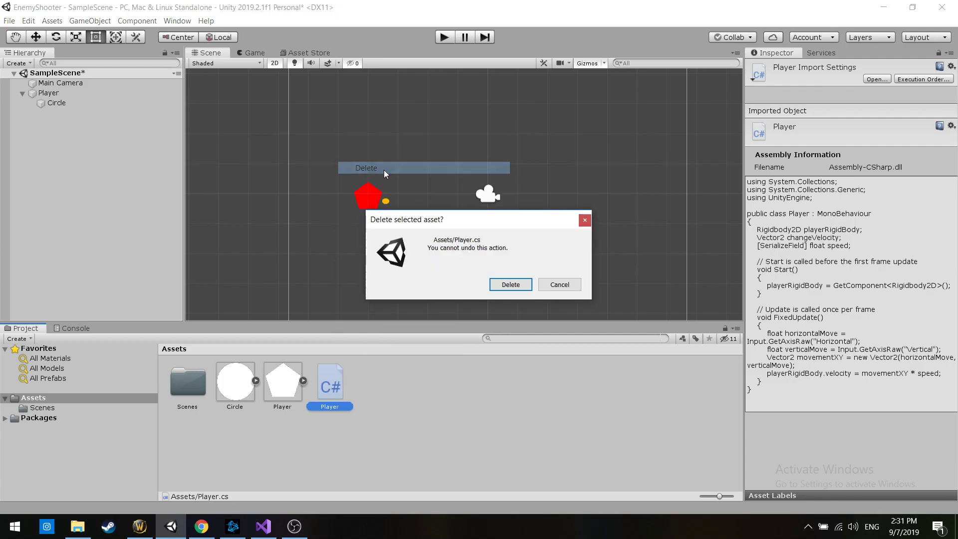
pyautogui.click(508, 284)
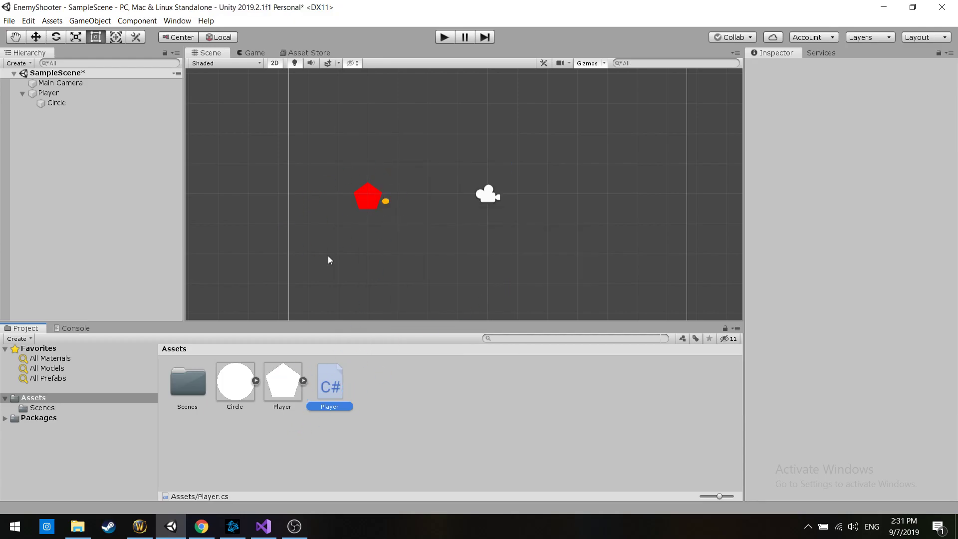
pyautogui.click(279, 390)
pyautogui.keyDown('ctrl'); pyautogui.click(244, 393); pyautogui.keyUp('ctrl')
pyautogui.rightClick(245, 393)
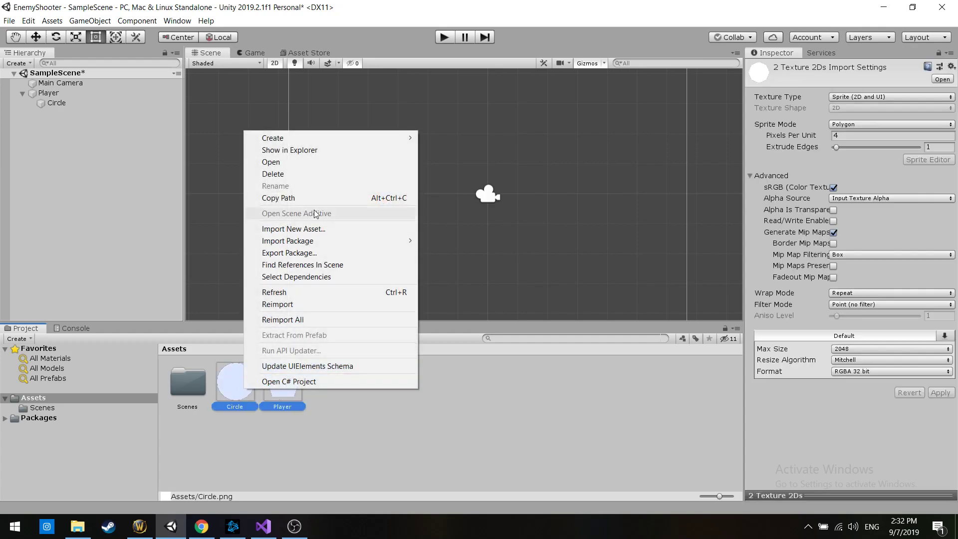
pyautogui.click(270, 175)
pyautogui.press('Return')
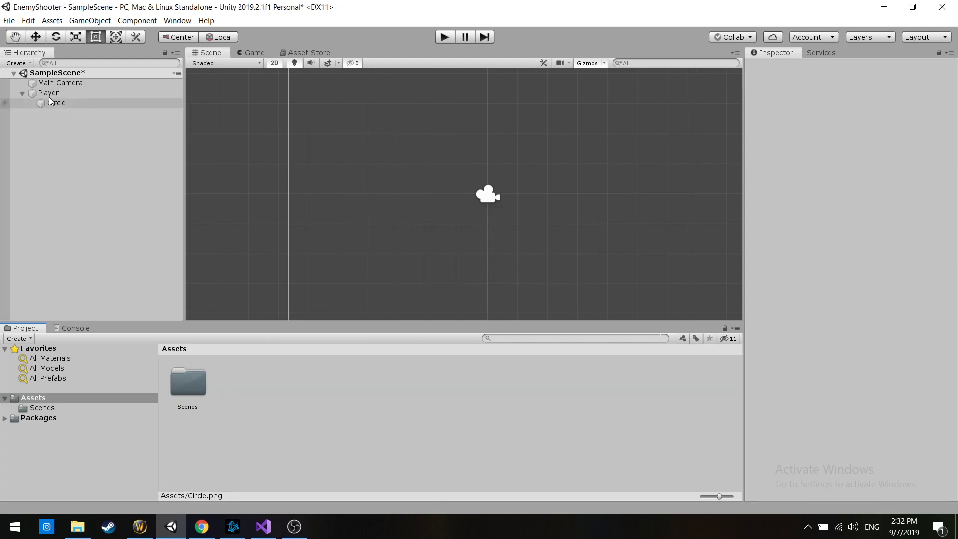
# Delete the Player object together with its Circle child from SampleScene
pyautogui.click(48, 93)
pyautogui.rightClick(51, 94)
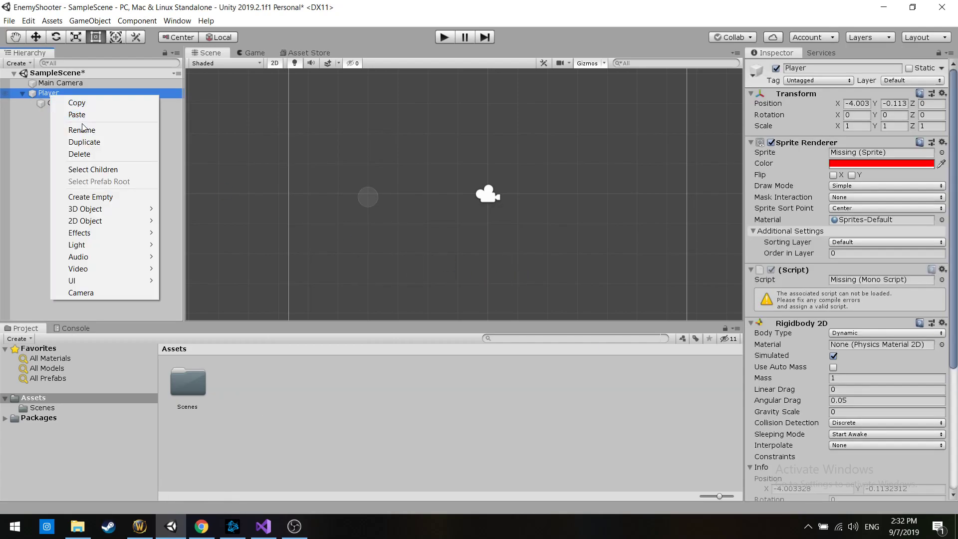
pyautogui.click(98, 155)
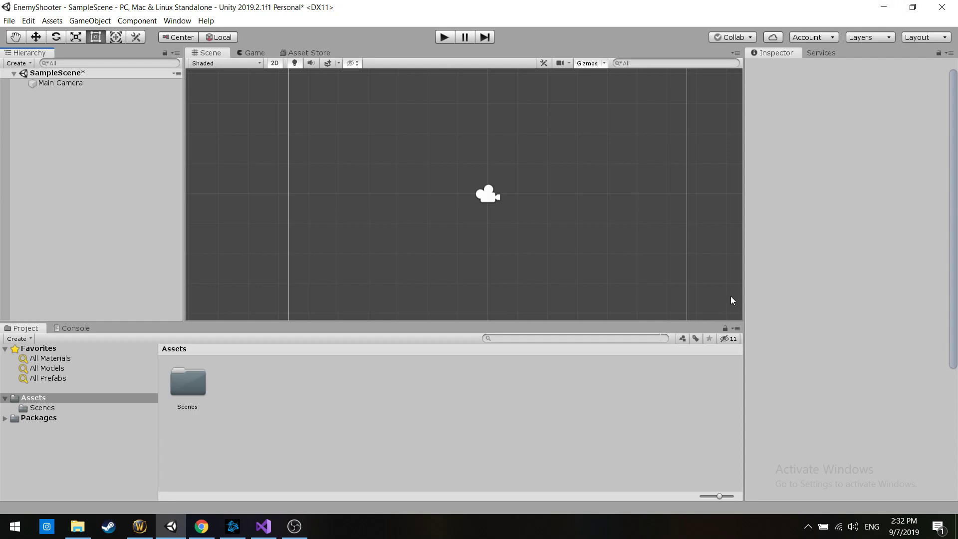
# Create a folder named Sprites in Assets and open it
pyautogui.doubleClick(188, 400)
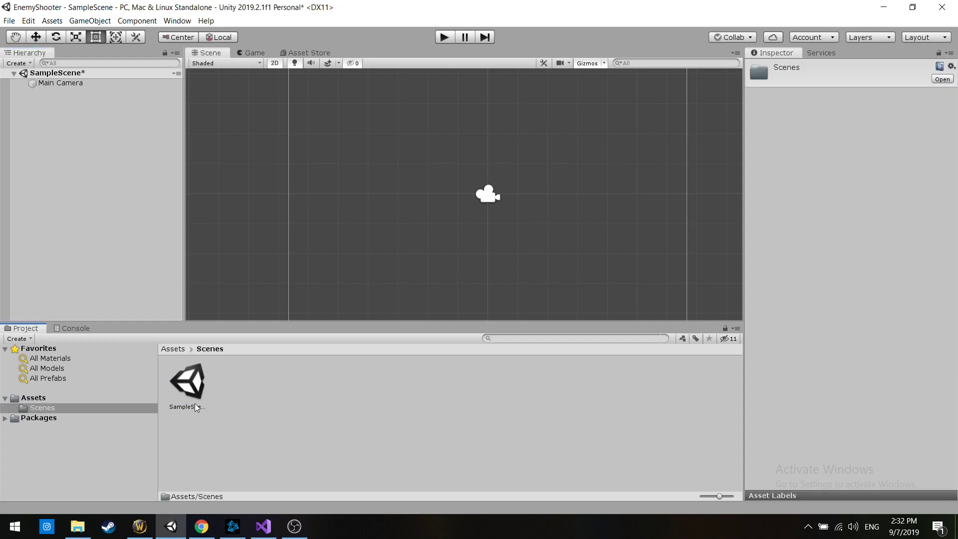
pyautogui.click(32, 397)
pyautogui.scroll(-5, 490, 171)
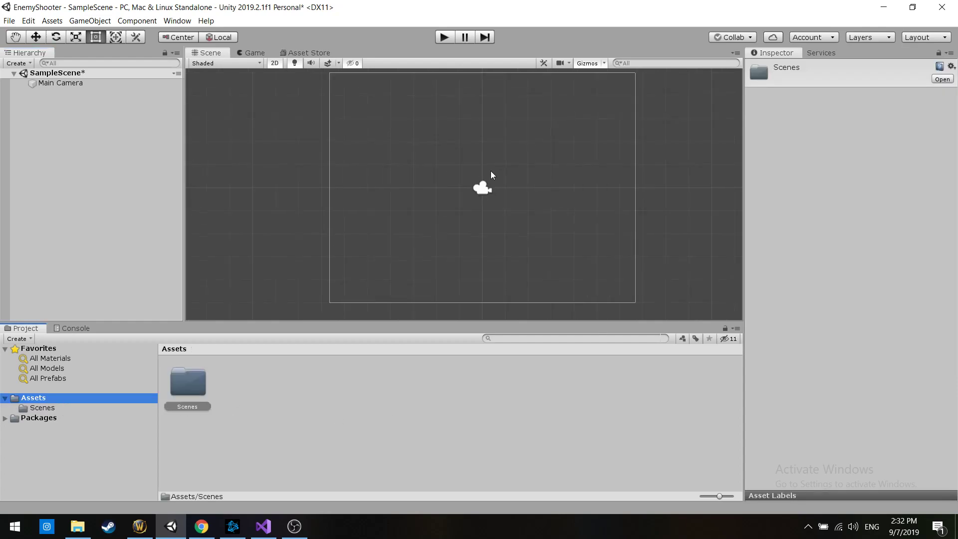
pyautogui.rightClick(319, 382)
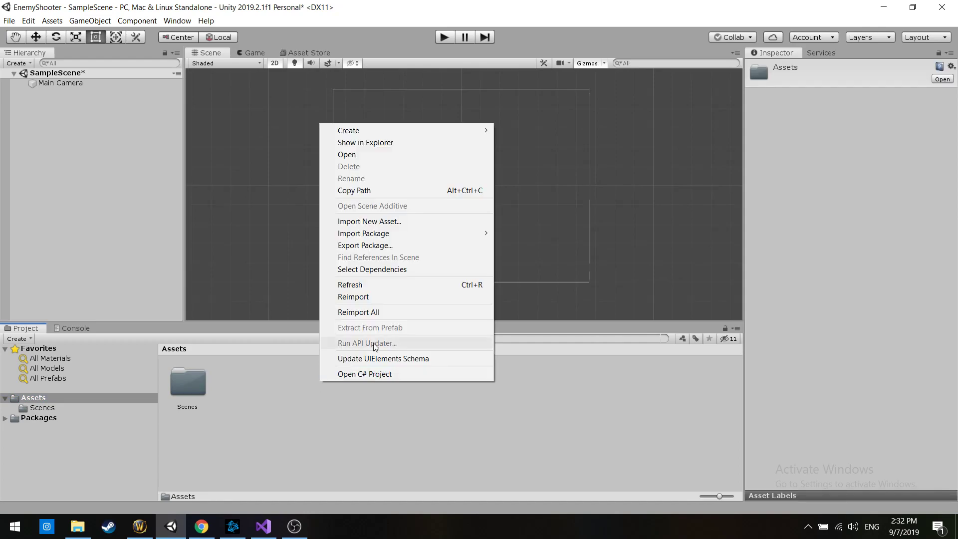
pyautogui.moveTo(479, 130)
pyautogui.click(535, 107)
pyautogui.write('Sprites')
pyautogui.press('Return')
pyautogui.press('Return')
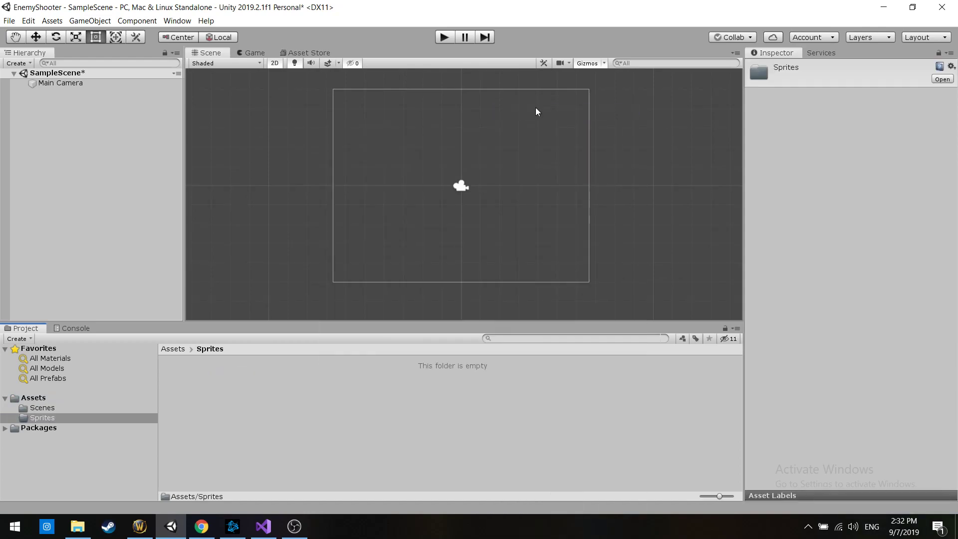
# Create a polygon sprite in the Sprites folder, keeping its default shape, and close the Sprite Editor
pyautogui.rightClick(320, 397)
pyautogui.moveTo(378, 144)
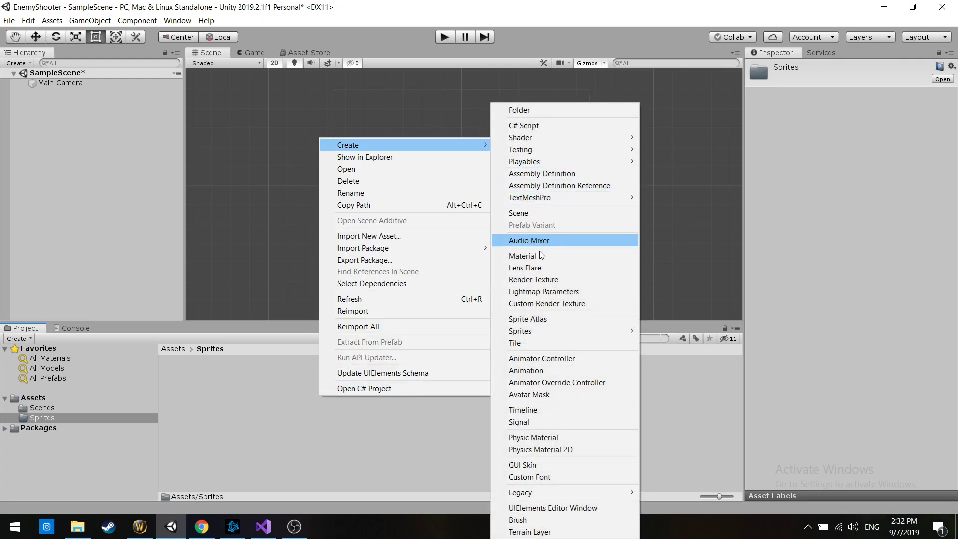
pyautogui.moveTo(541, 331)
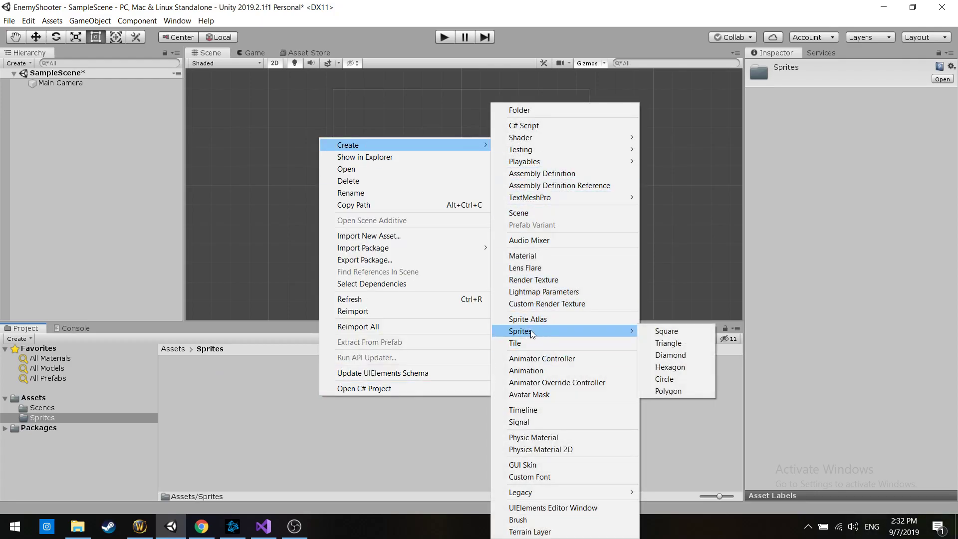
pyautogui.click(685, 389)
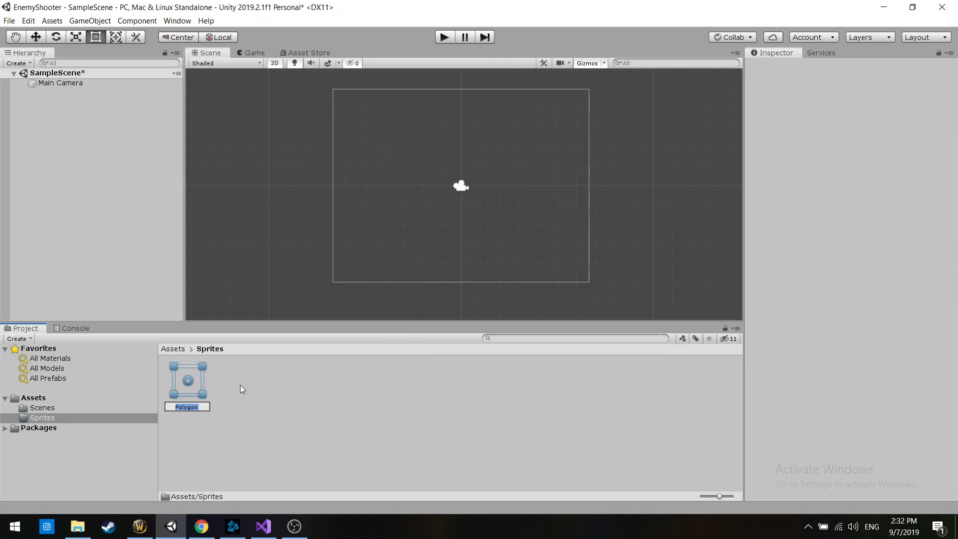
pyautogui.click(257, 385)
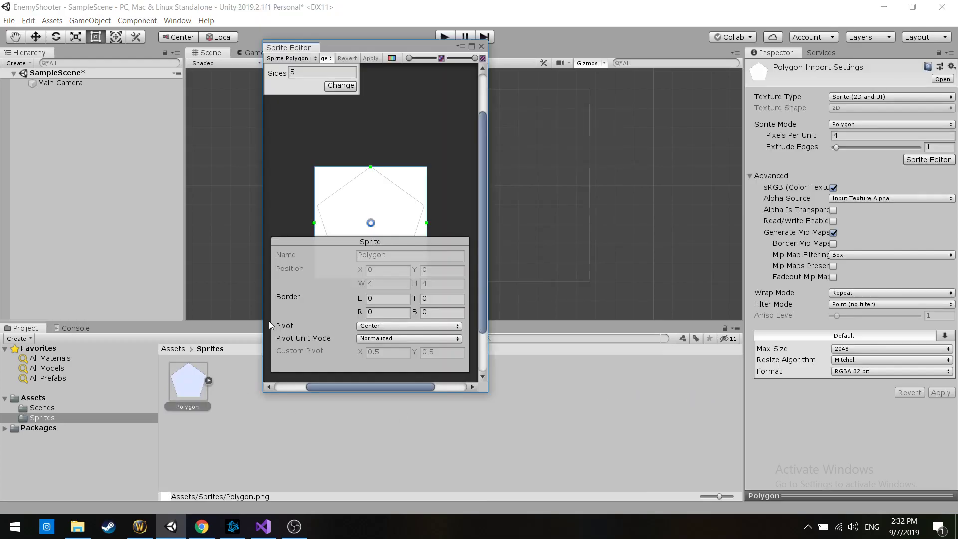
pyautogui.click(481, 46)
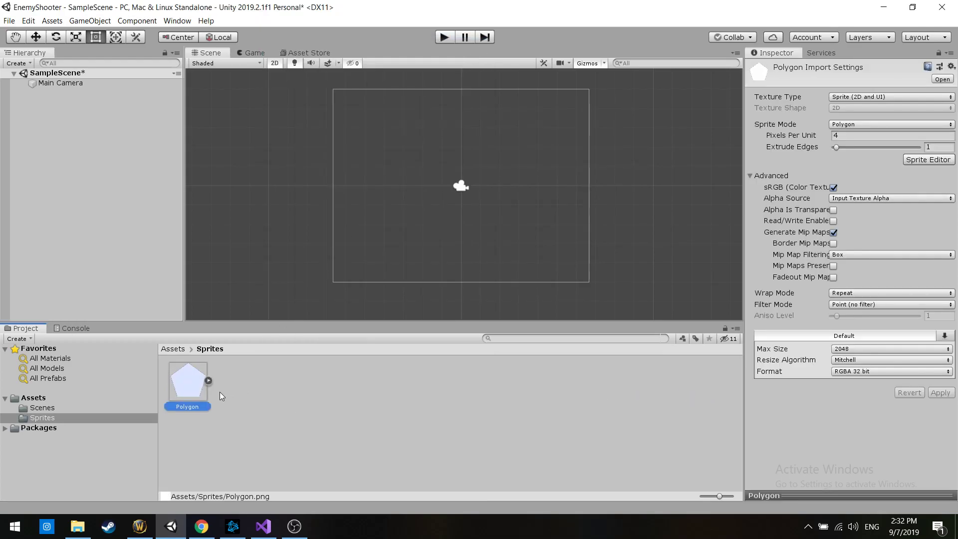
# Rename the polygon sprite as Player and place it in the scene at about X -4.35, Y 0.84
pyautogui.rightClick(194, 398)
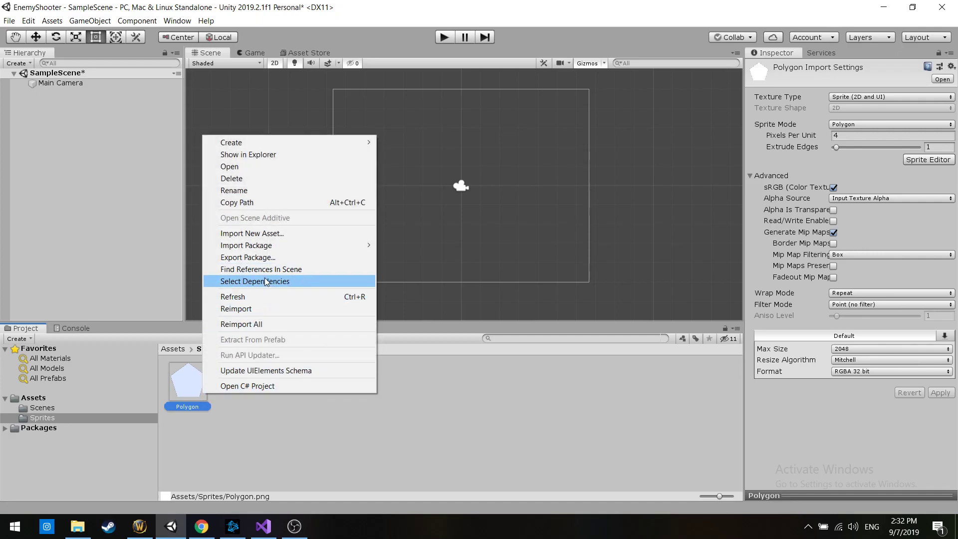
pyautogui.click(255, 190)
pyautogui.write('Player')
pyautogui.press('Return')
pyautogui.click(309, 386)
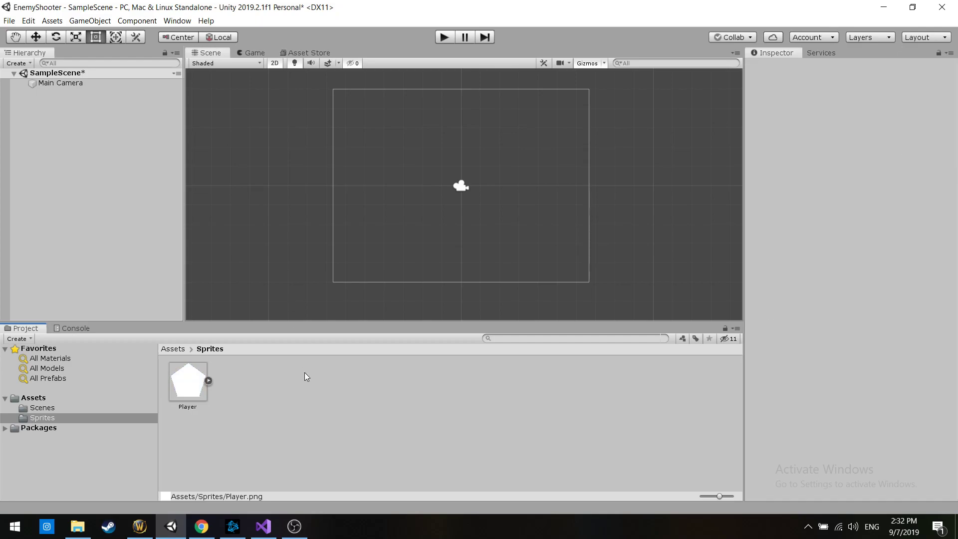
pyautogui.moveTo(196, 395); pyautogui.dragTo(377, 172)
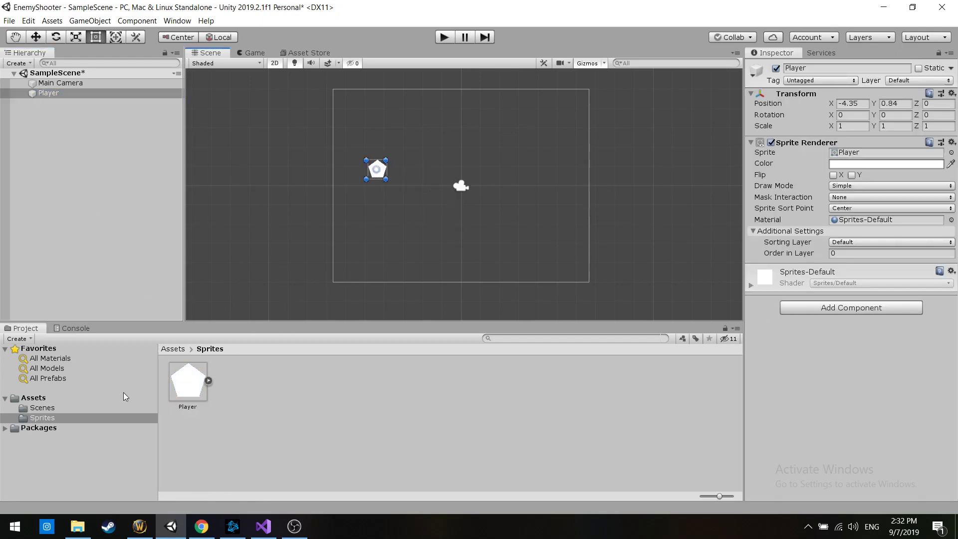
# Create a circle sprite in the Sprites folder and name it Bullet
pyautogui.rightClick(230, 412)
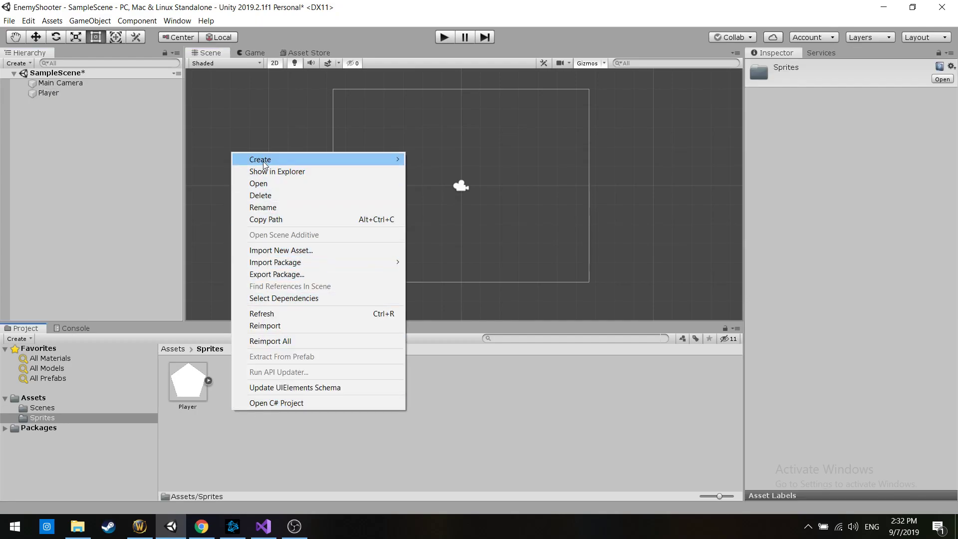
pyautogui.moveTo(299, 159)
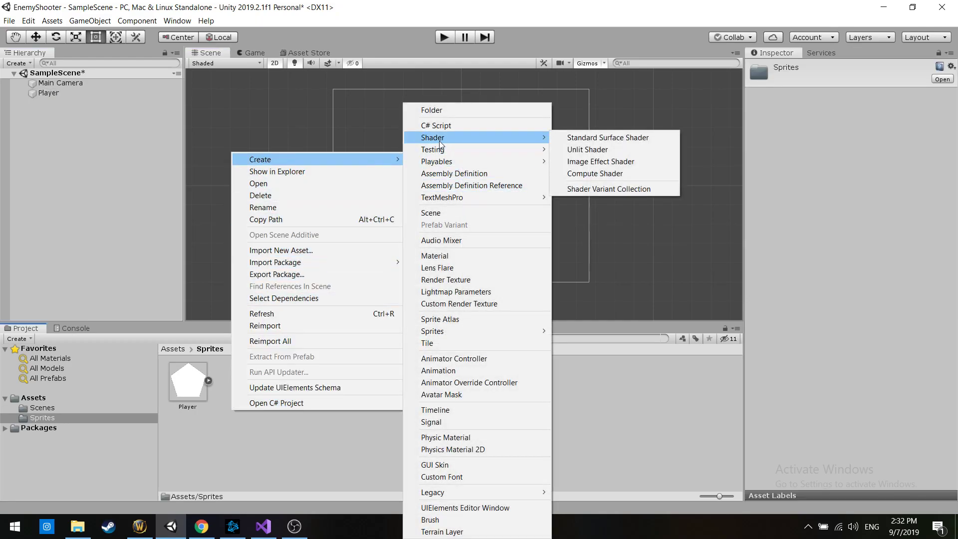
pyautogui.moveTo(544, 330)
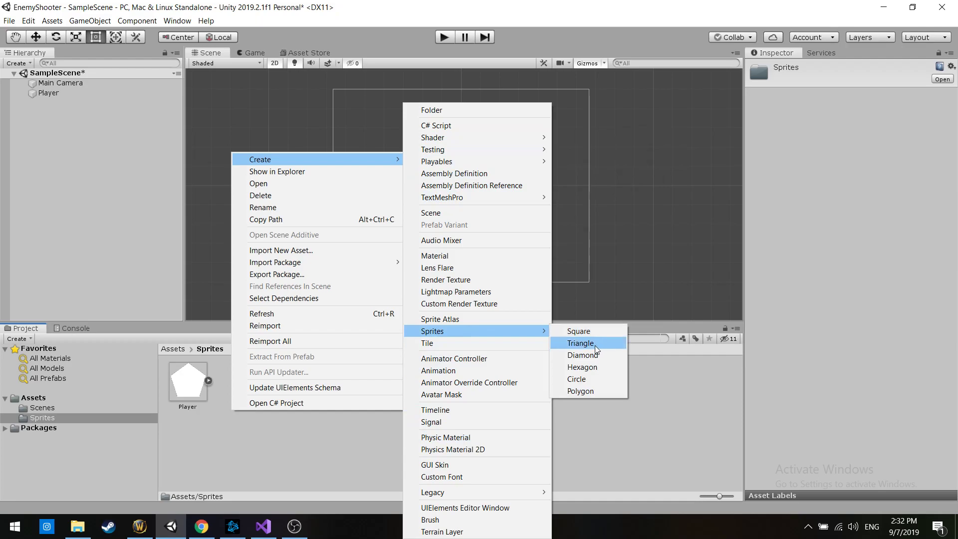
pyautogui.click(585, 382)
pyautogui.write('B')
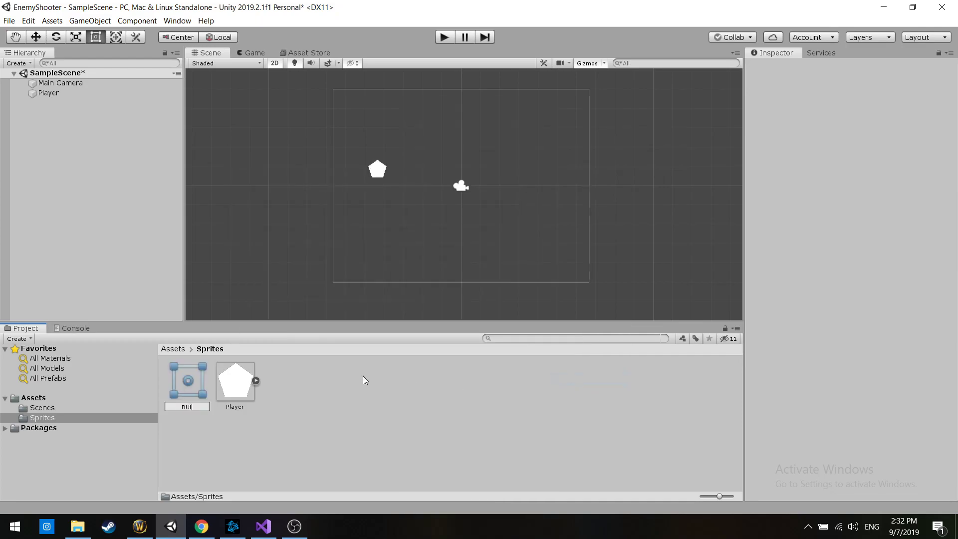
pyautogui.write('ullet')
pyautogui.press('Return')
# Place the Bullet sprite just beside the Player at about X -3.64, Y 0.75, scaled to about 0.318 by 0.124
pyautogui.moveTo(198, 394); pyautogui.dragTo(391, 168)
pyautogui.click(413, 161)
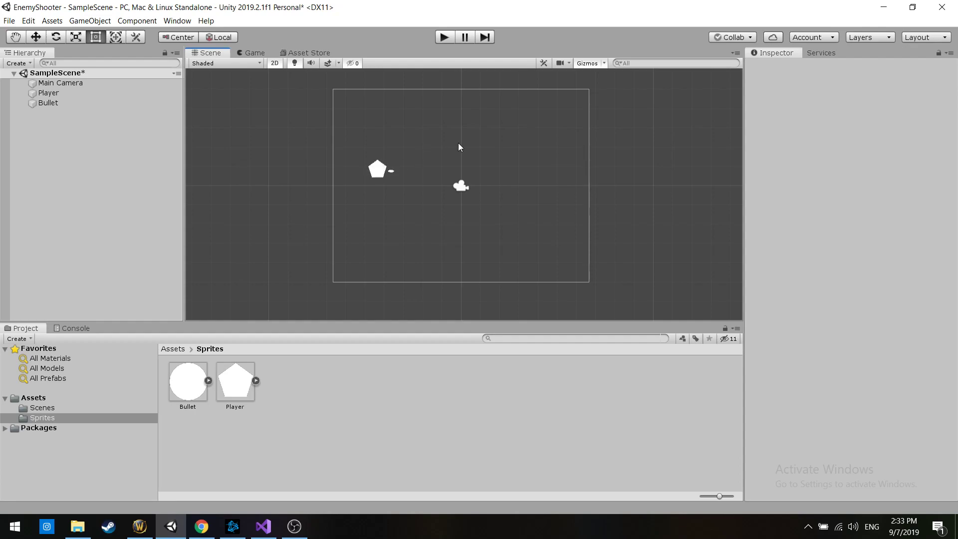
pyautogui.click(391, 170)
pyautogui.click(418, 169)
# Make the Bullet object a child of the Player object
pyautogui.click(47, 104)
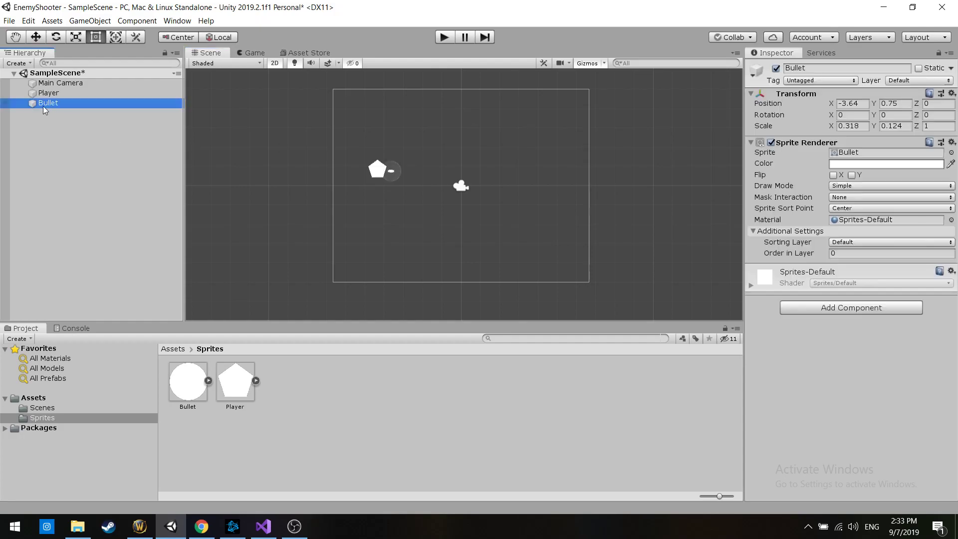
pyautogui.moveTo(51, 100); pyautogui.dragTo(40, 93)
pyautogui.click(67, 129)
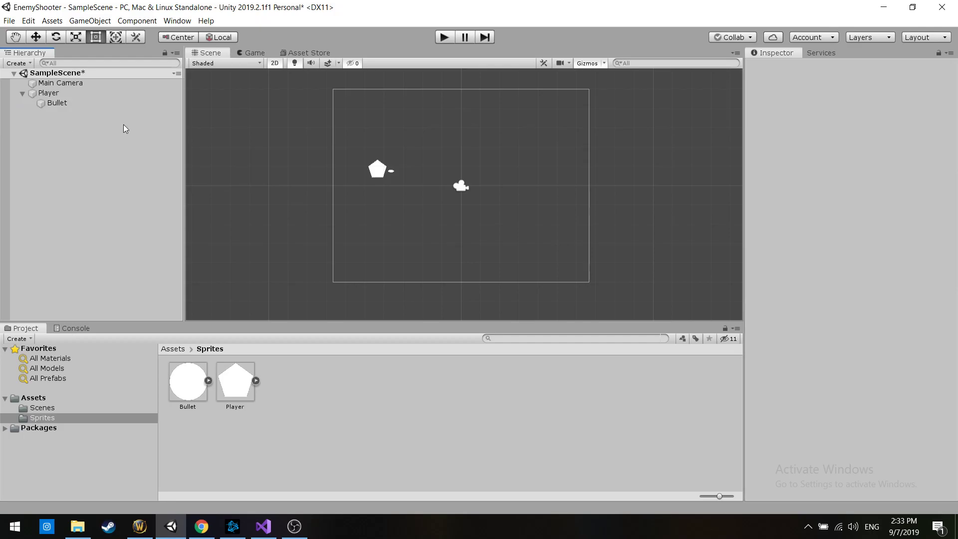
pyautogui.moveTo(402, 149); pyautogui.dragTo(350, 201)
pyautogui.click(423, 192)
# Show the root Assets folder and select the Player object
pyautogui.click(86, 396)
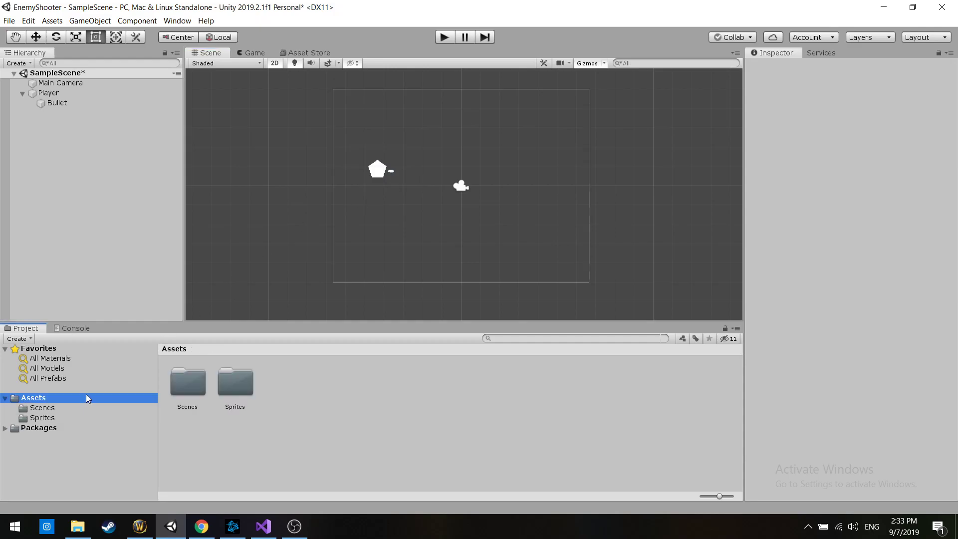
pyautogui.click(59, 95)
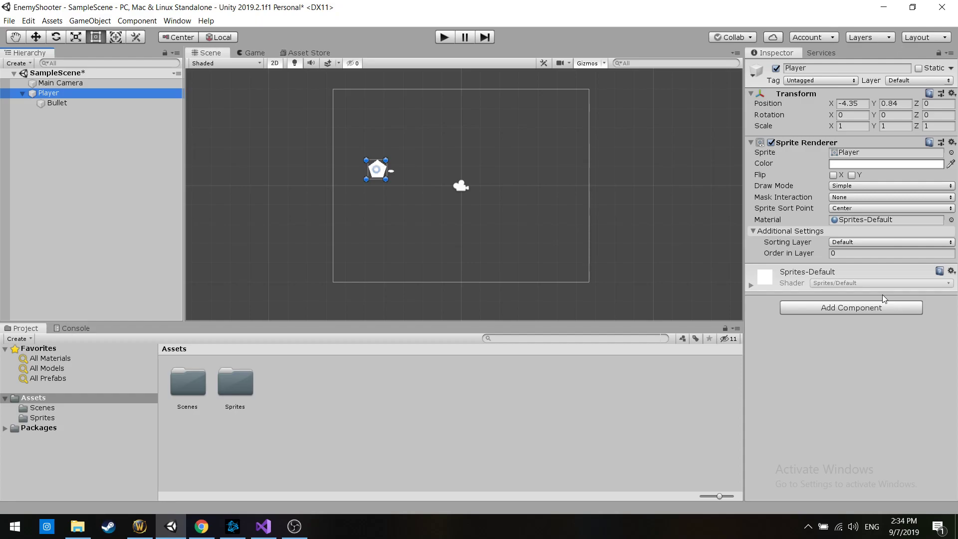
pyautogui.click(874, 309)
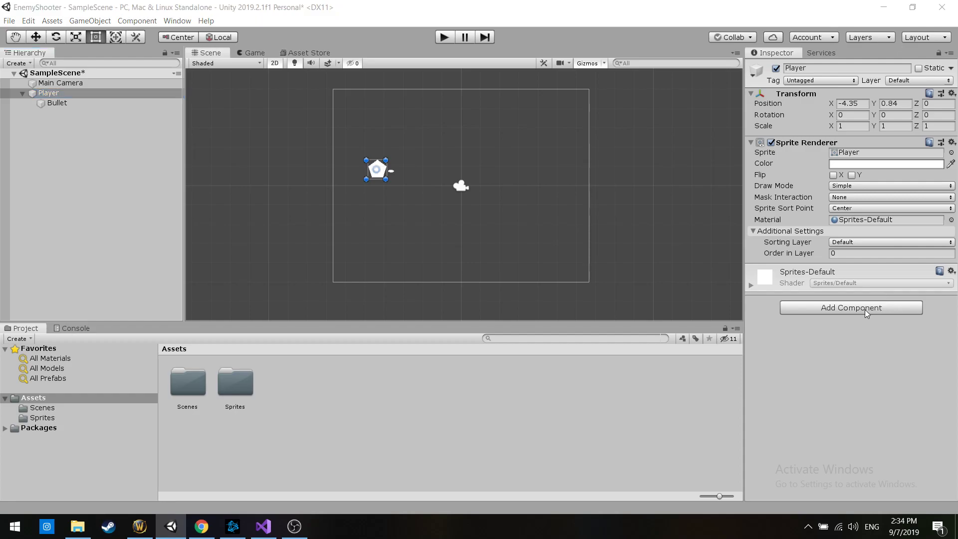
pyautogui.click(836, 362)
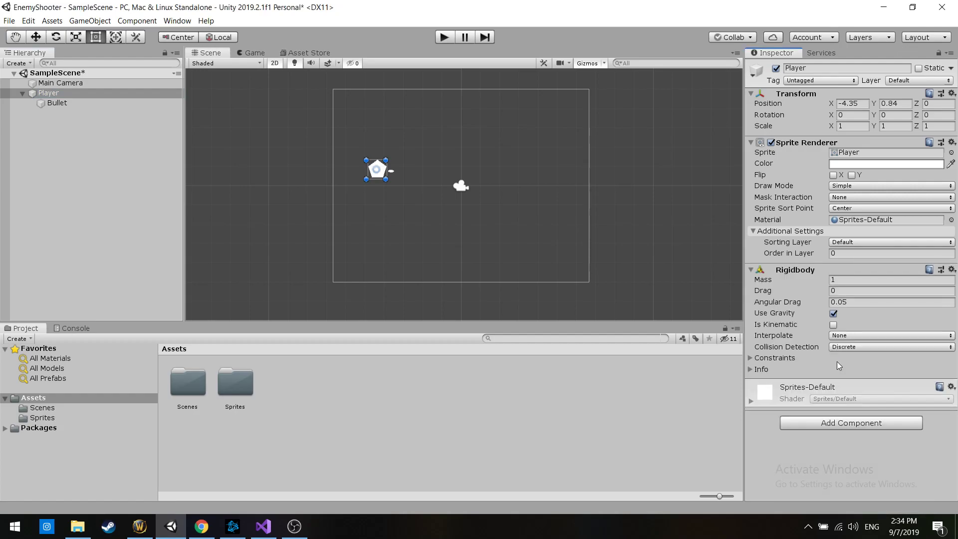
pyautogui.rightClick(793, 270)
pyautogui.click(822, 293)
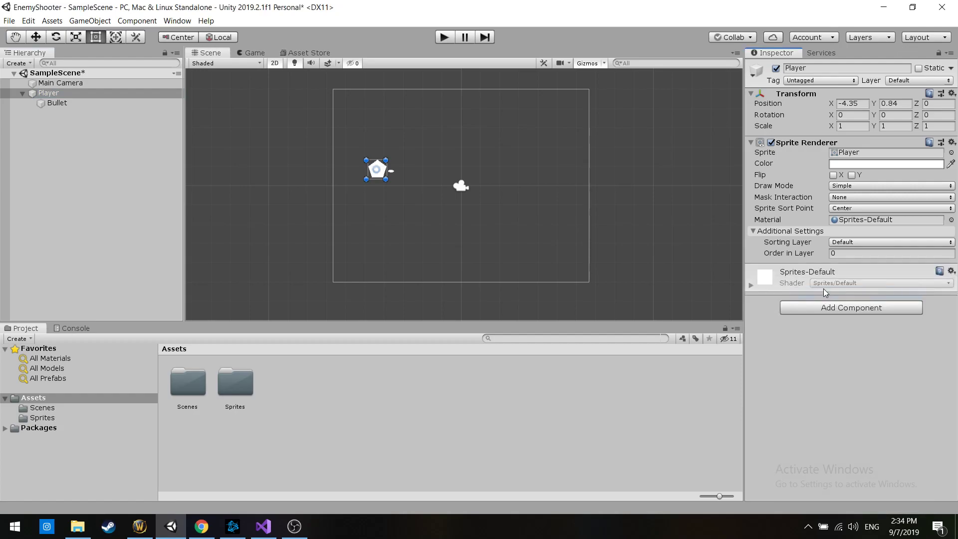
# Add a Rigidbody 2D component to the Player object
pyautogui.click(832, 309)
pyautogui.click(823, 363)
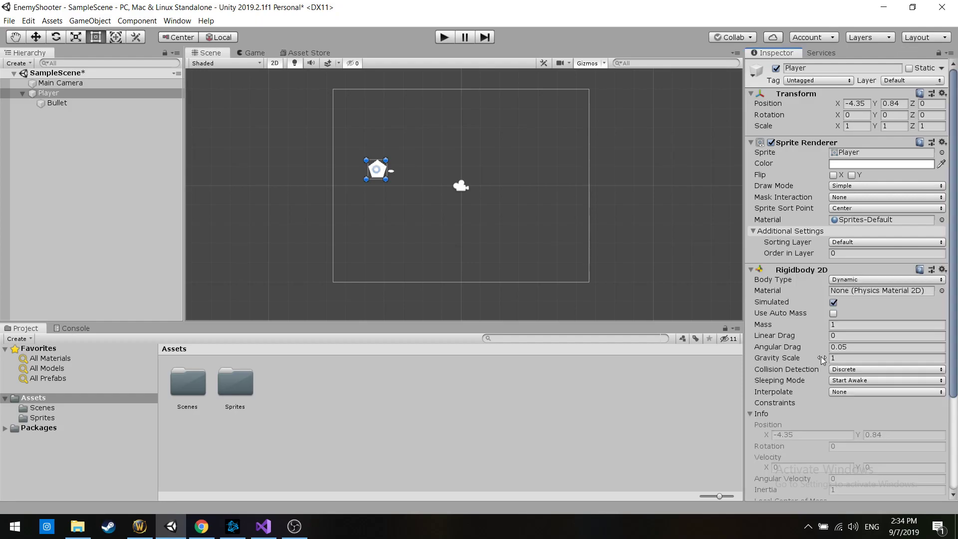
pyautogui.scroll(-4, 840, 352)
pyautogui.scroll(3, 836, 383)
# Create a new script named PlayerController and attach it to the Player object
pyautogui.scroll(-3, 837, 383)
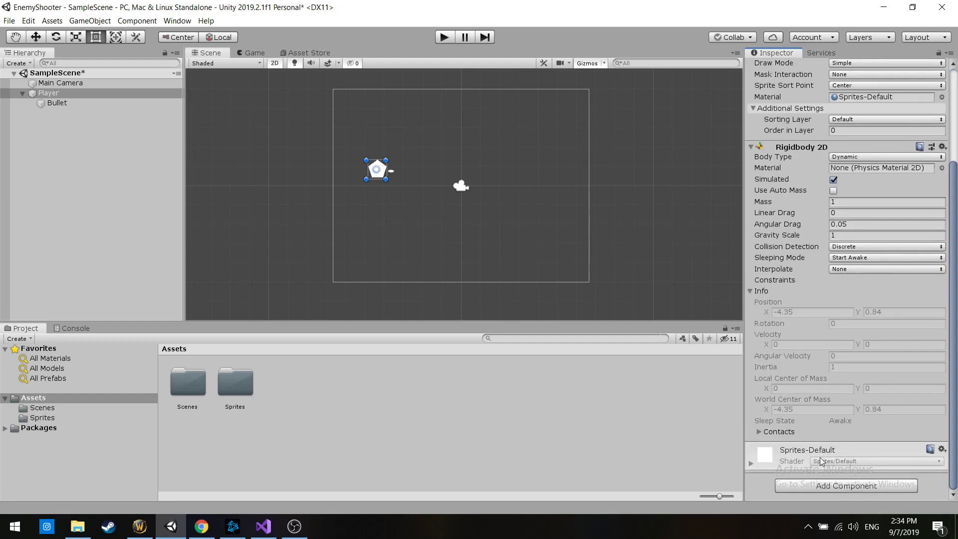
pyautogui.click(838, 484)
pyautogui.press('BackSpace')
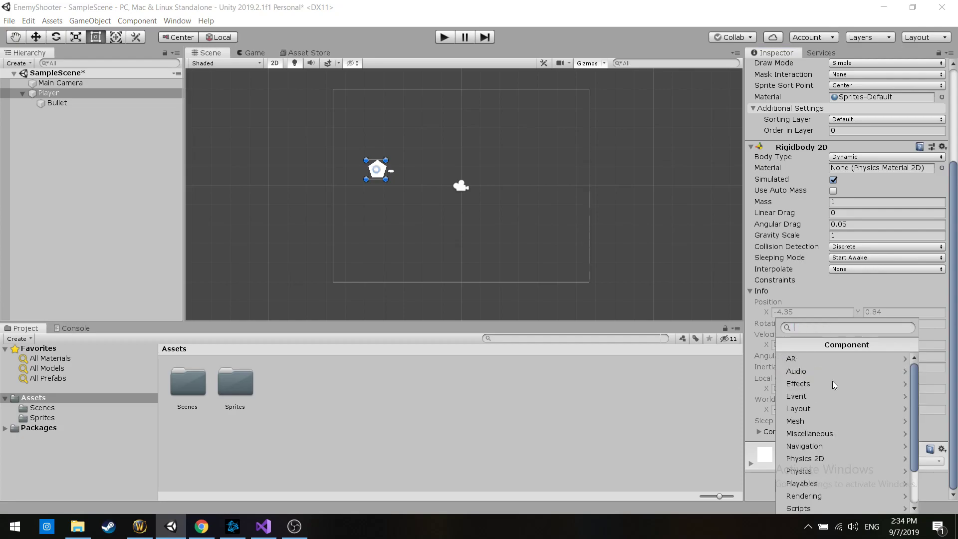
pyautogui.write('Player')
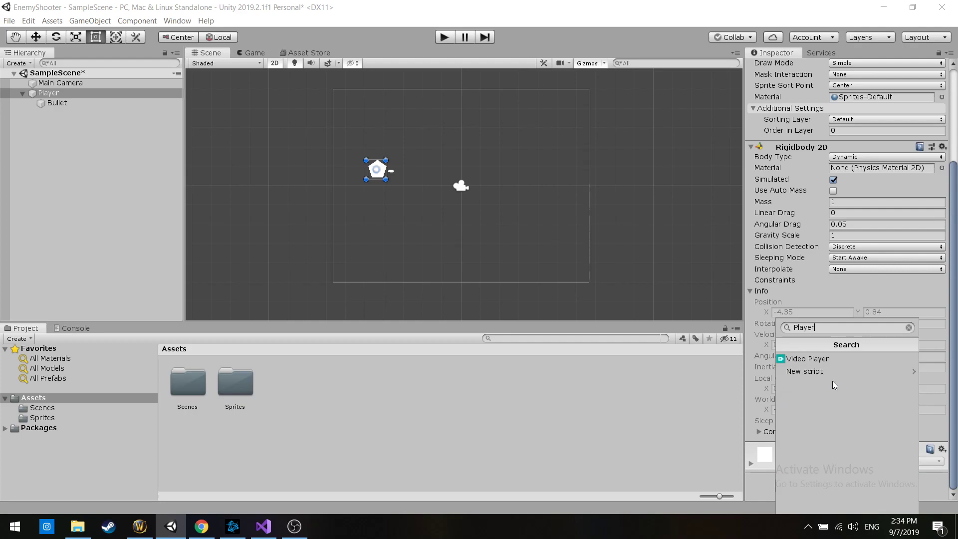
pyautogui.write('Controller')
pyautogui.hotkey('ctrl', 'a')
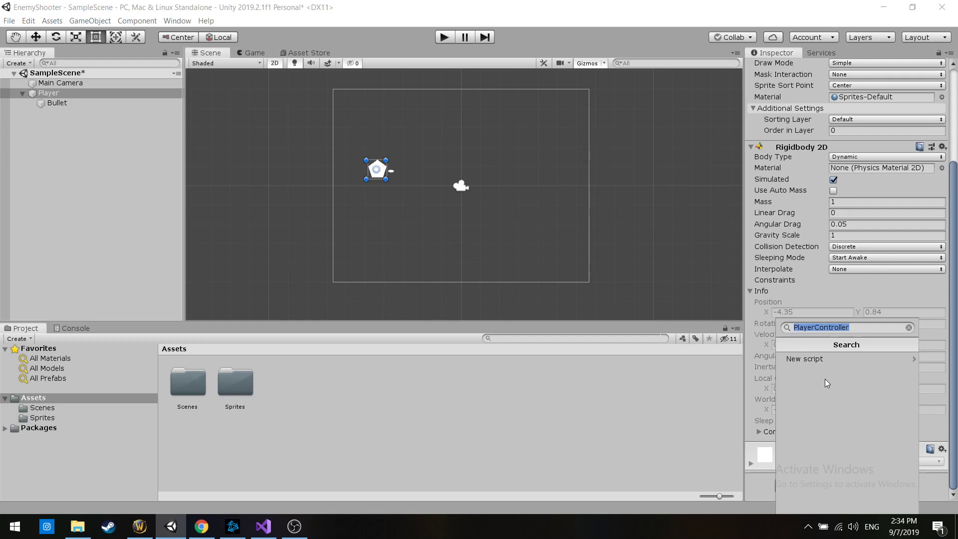
pyautogui.click(816, 358)
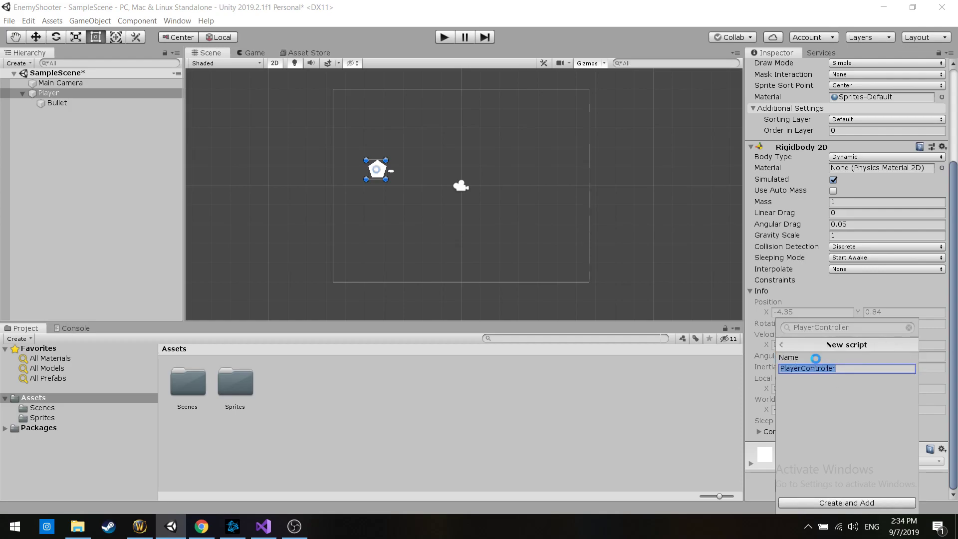
pyautogui.press('Return')
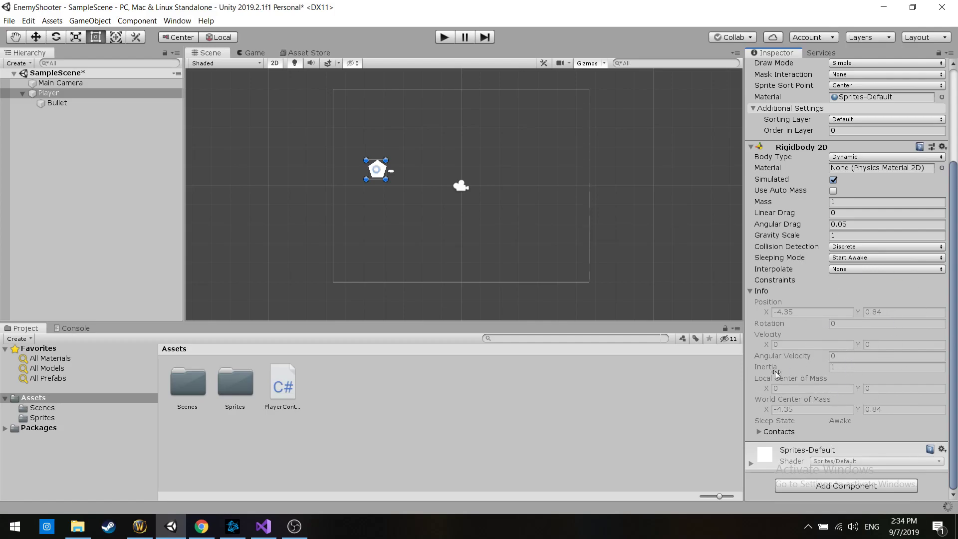
# Switch to Visual Studio, reload the modified EnemyShooter solution, and open PlayerController.cs from Assets
pyautogui.click(264, 526)
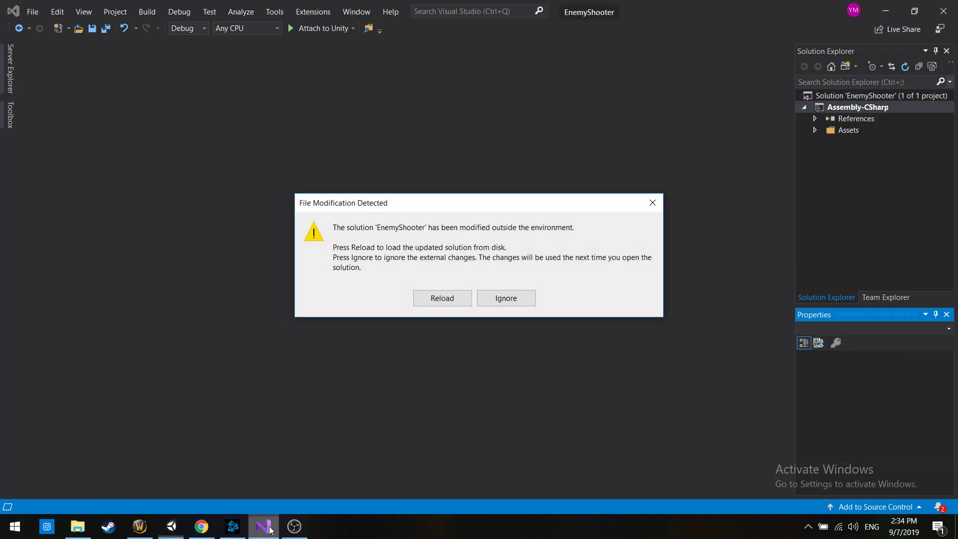
pyautogui.click(462, 296)
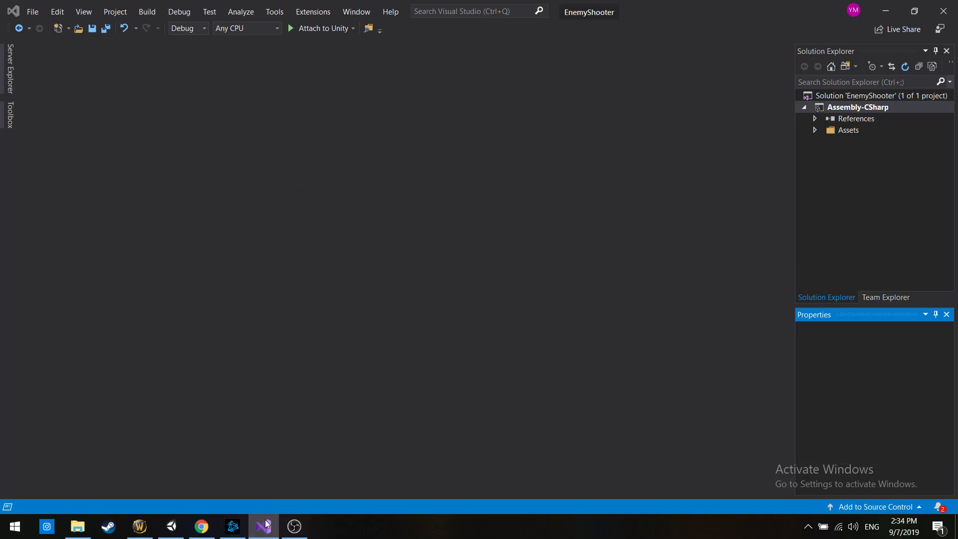
pyautogui.click(179, 533)
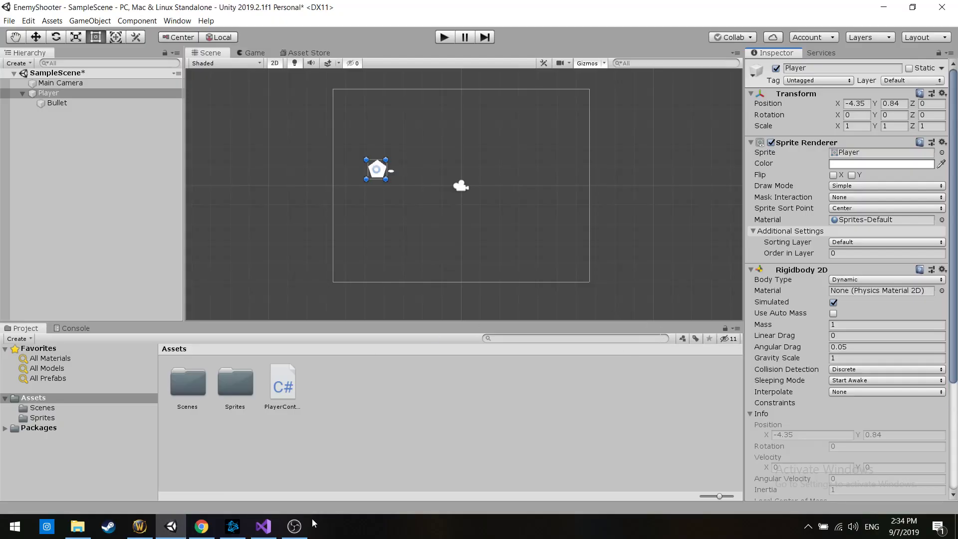
pyautogui.click(267, 534)
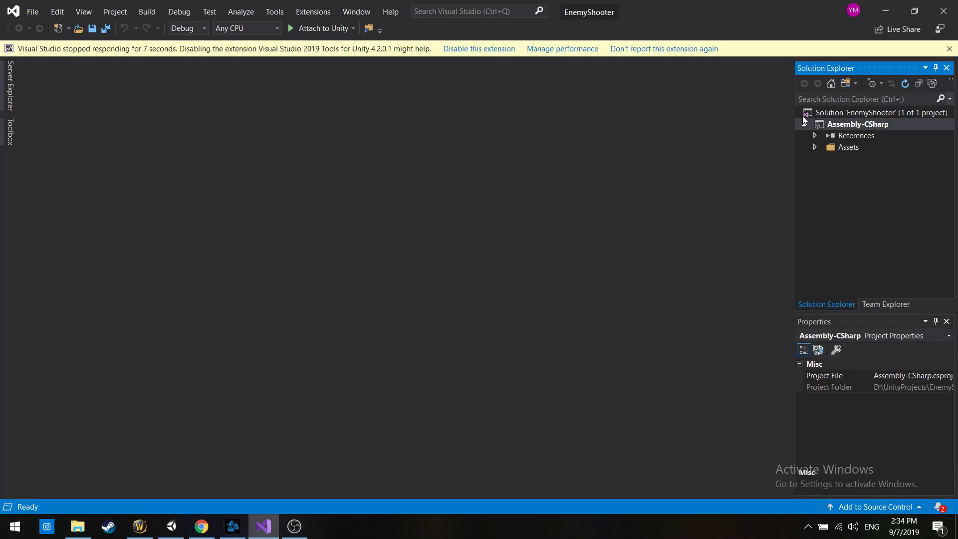
pyautogui.click(950, 49)
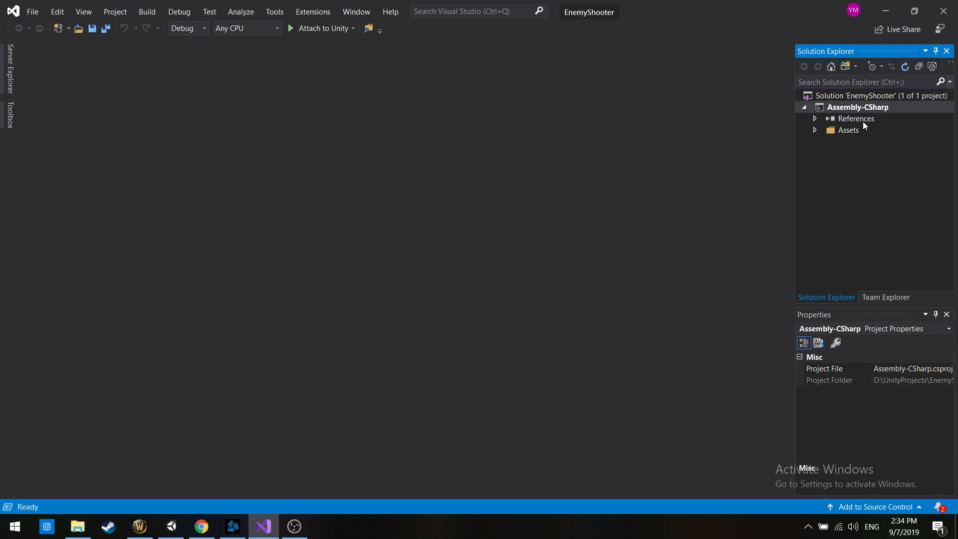
pyautogui.click(814, 132)
pyautogui.doubleClick(855, 142)
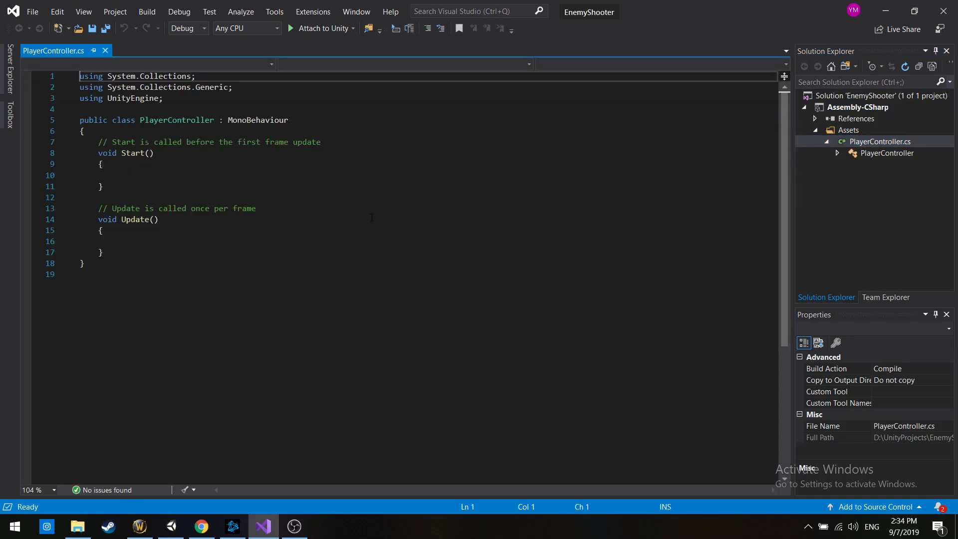
pyautogui.click(372, 217)
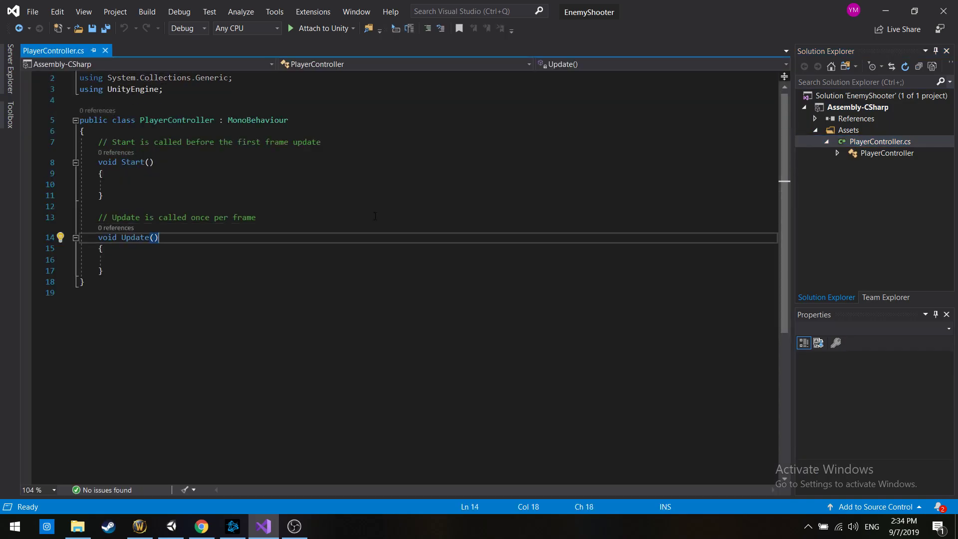
# Delete the Start and Update methods with their comments from the PlayerController class
pyautogui.click(121, 268)
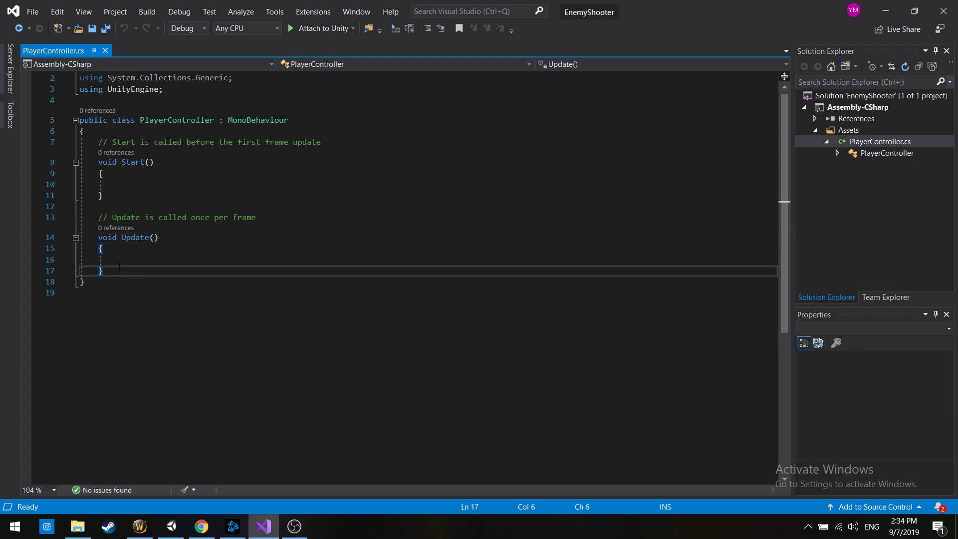
pyautogui.moveTo(99, 161); pyautogui.dragTo(153, 162)
pyautogui.moveTo(98, 238); pyautogui.dragTo(158, 237)
pyautogui.moveTo(115, 271); pyautogui.dragTo(98, 143)
pyautogui.press('Delete')
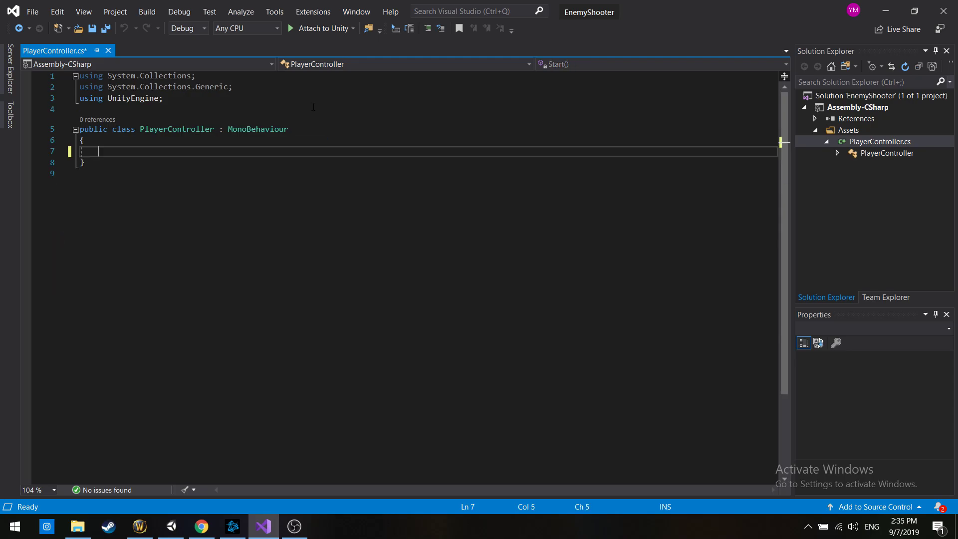
# Remove the System.Collections and System.Collections.Generic using lines, leaving only "using UnityEngine;" above the class
pyautogui.moveTo(80, 98); pyautogui.dragTo(2, 74)
pyautogui.press('Down')
pyautogui.press('BackSpace')
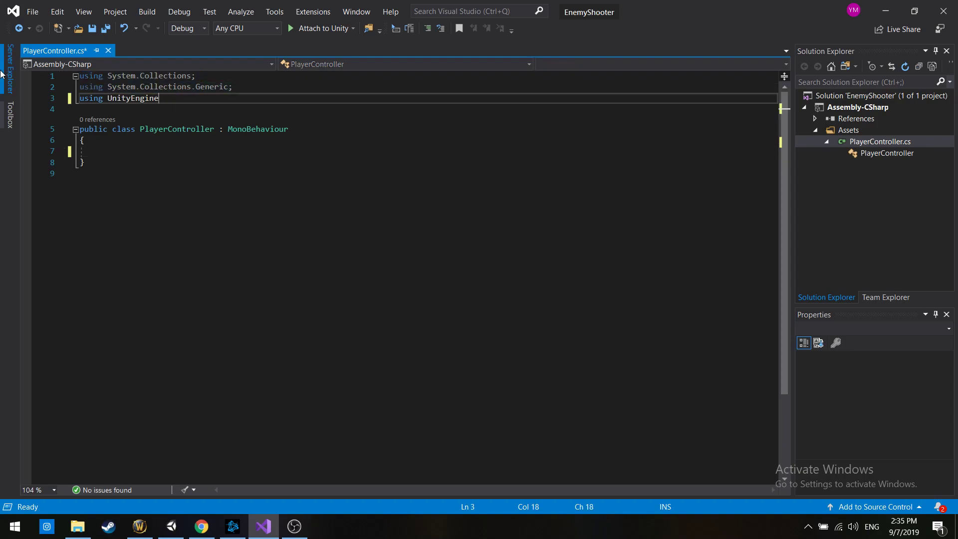
pyautogui.moveTo(233, 87); pyautogui.dragTo(2, 53)
pyautogui.press('BackSpace')
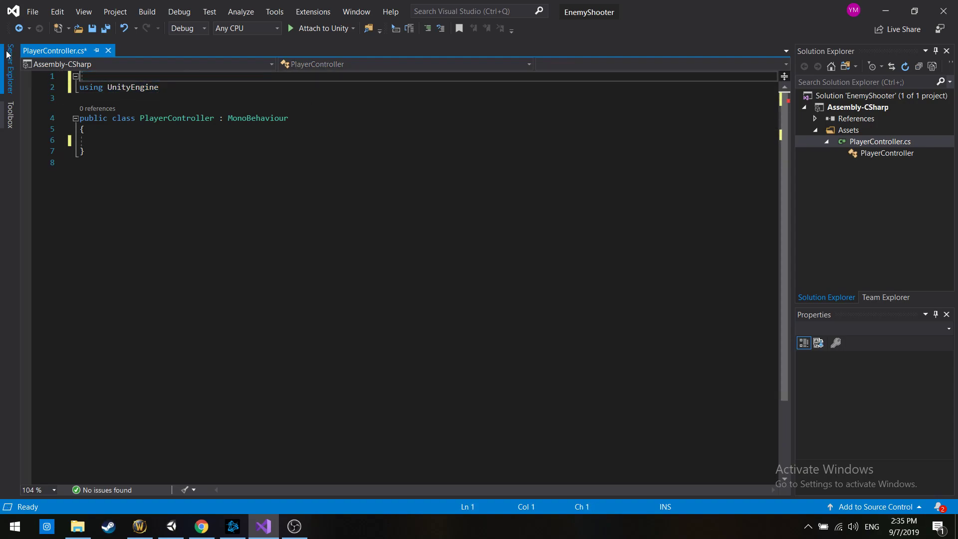
pyautogui.click(217, 78)
pyautogui.write(';')
pyautogui.click(217, 119)
pyautogui.click(219, 129)
pyautogui.doubleClick(132, 79)
pyautogui.click(300, 130)
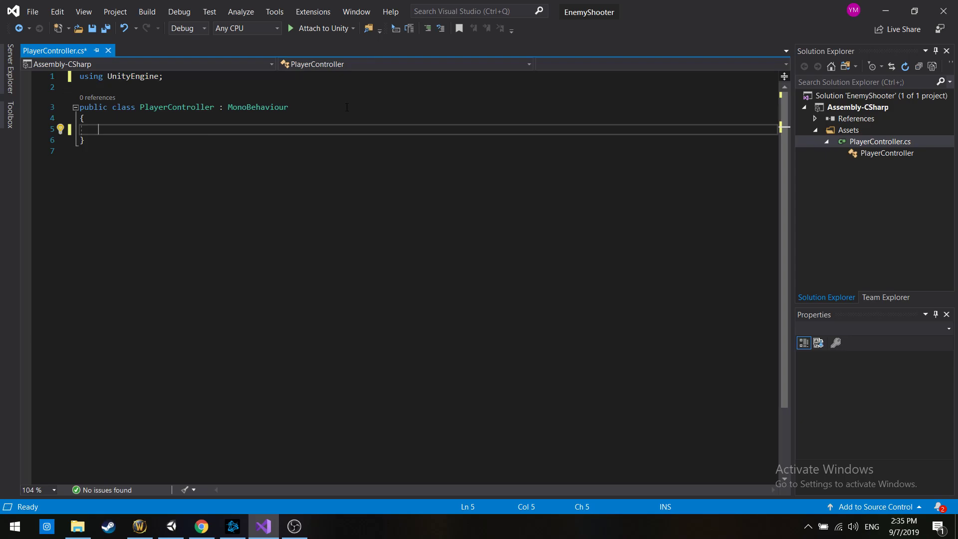
# Switch back to Unity and review the Player's Rigidbody 2D and Player Controller components
pyautogui.hotkey('alt', 'Tab')
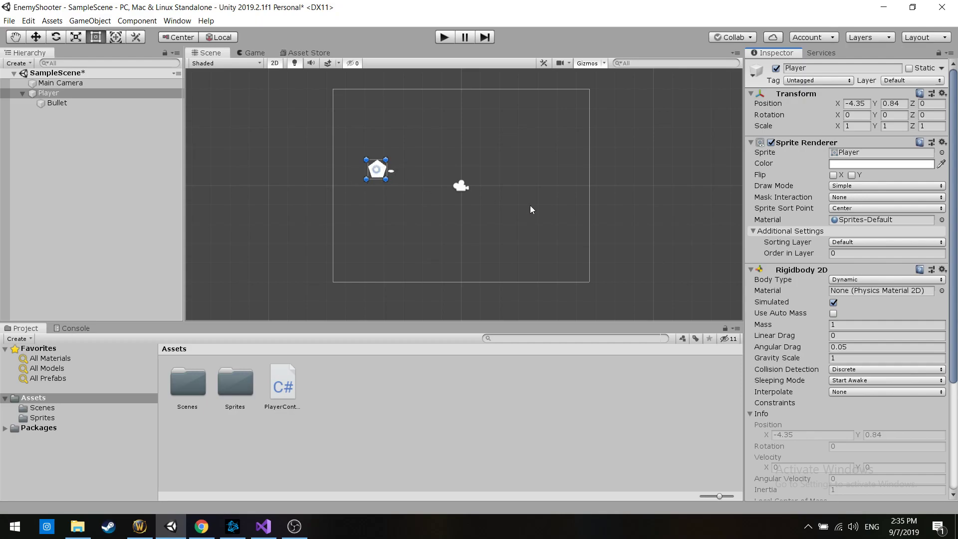
pyautogui.scroll(-5, 764, 396)
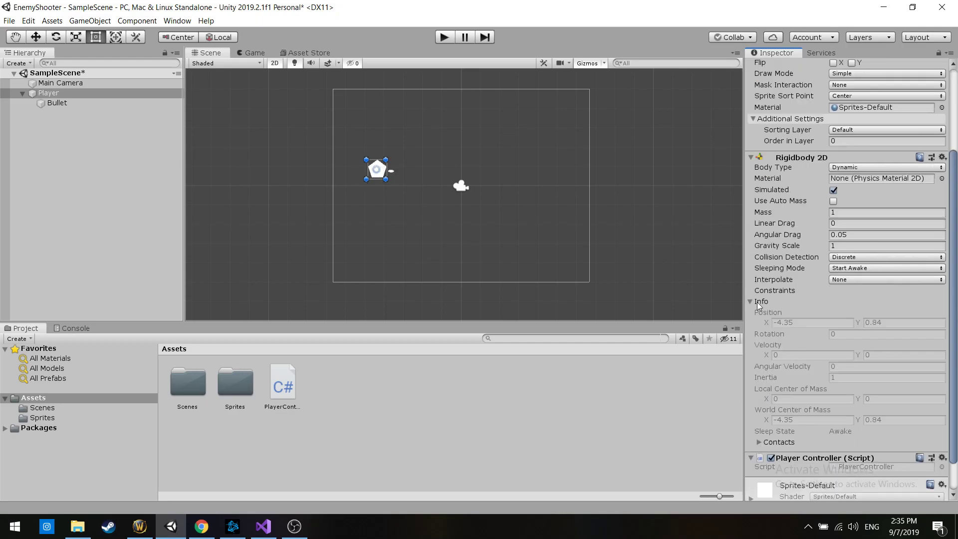
pyautogui.scroll(5, 759, 301)
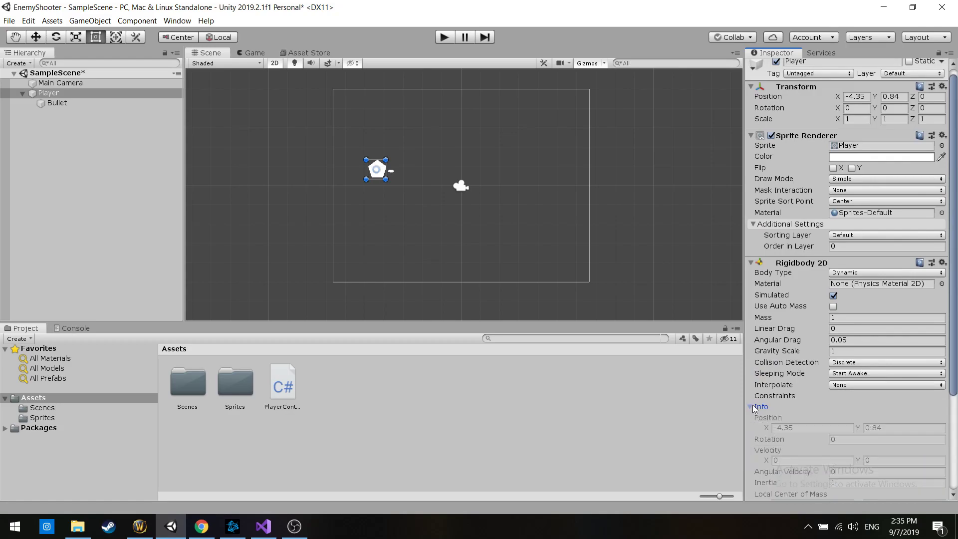
pyautogui.scroll(-5, 772, 395)
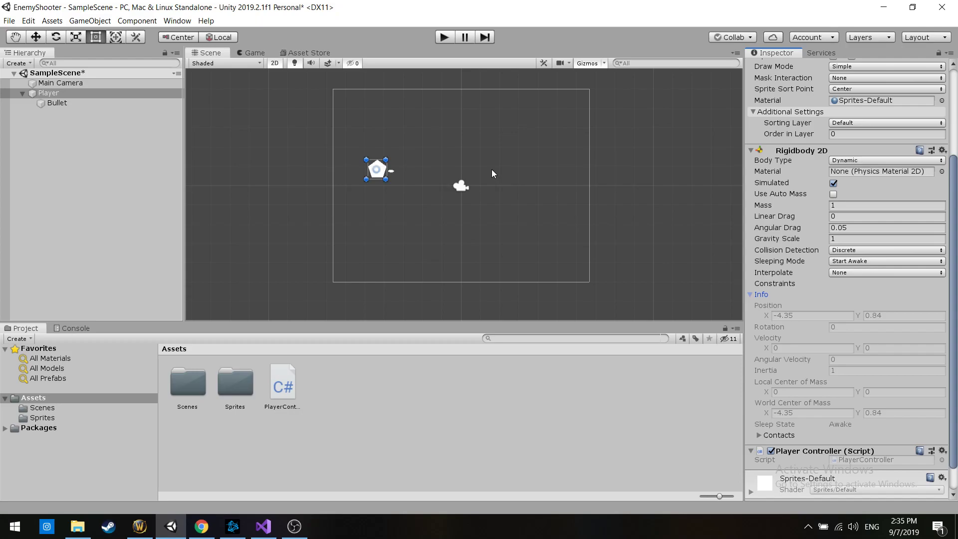
# Check the Player's Rigidbody 2D component in Unity against the empty PlayerController class, returning to Visual Studio
pyautogui.hotkey('alt', 'Tab')
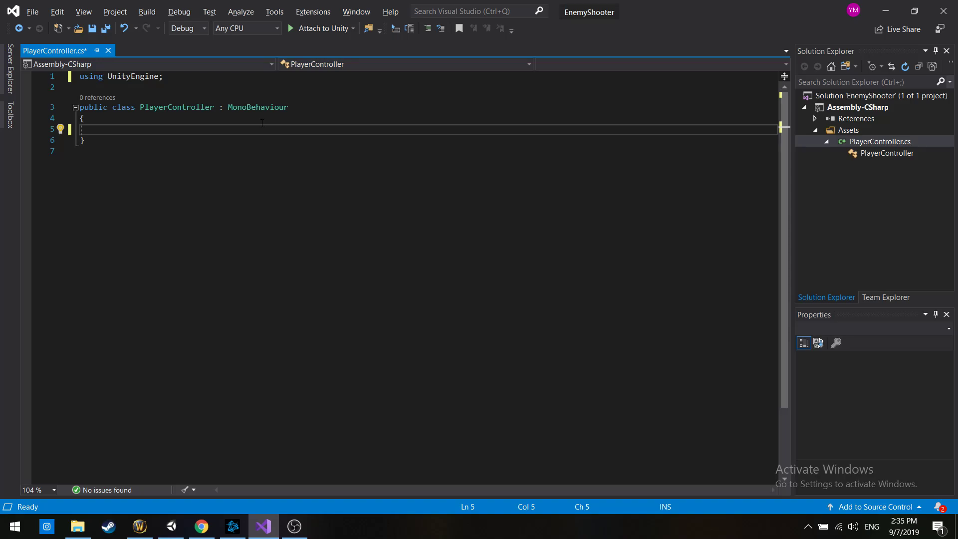
pyautogui.hotkey('alt', 'Tab')
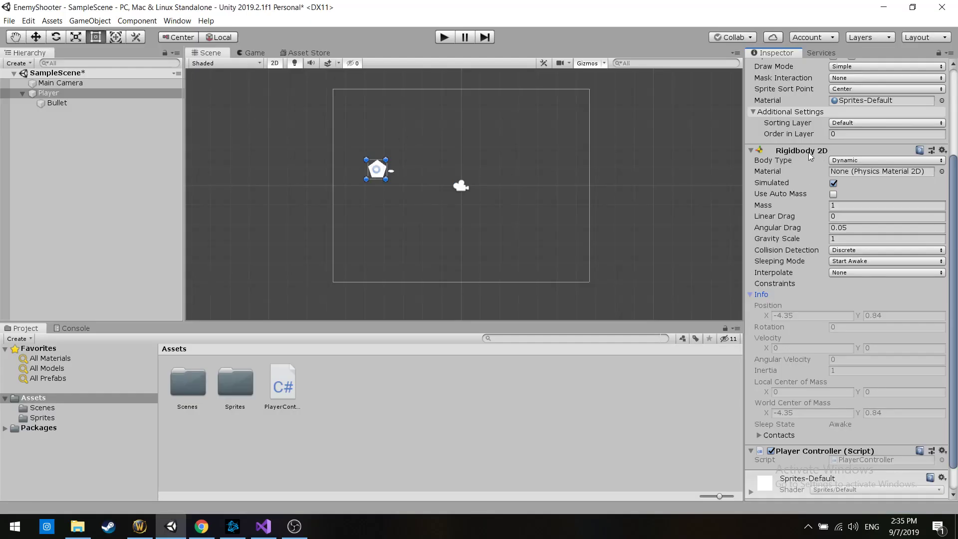
pyautogui.hotkey('alt', 'Tab')
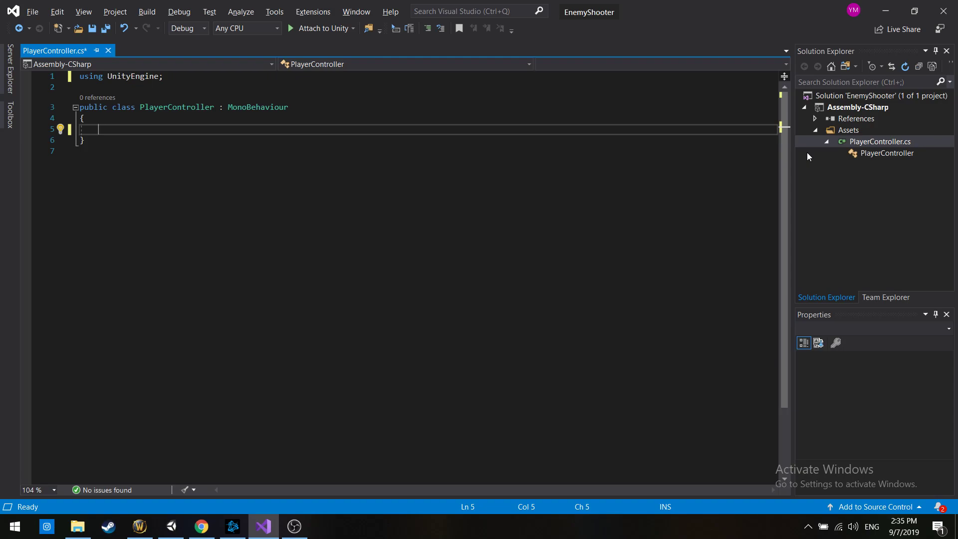
# Declare a Rigidbody2D field named playerRigidBody inside the PlayerController class
pyautogui.write('RigidBo')
pyautogui.write('d2')
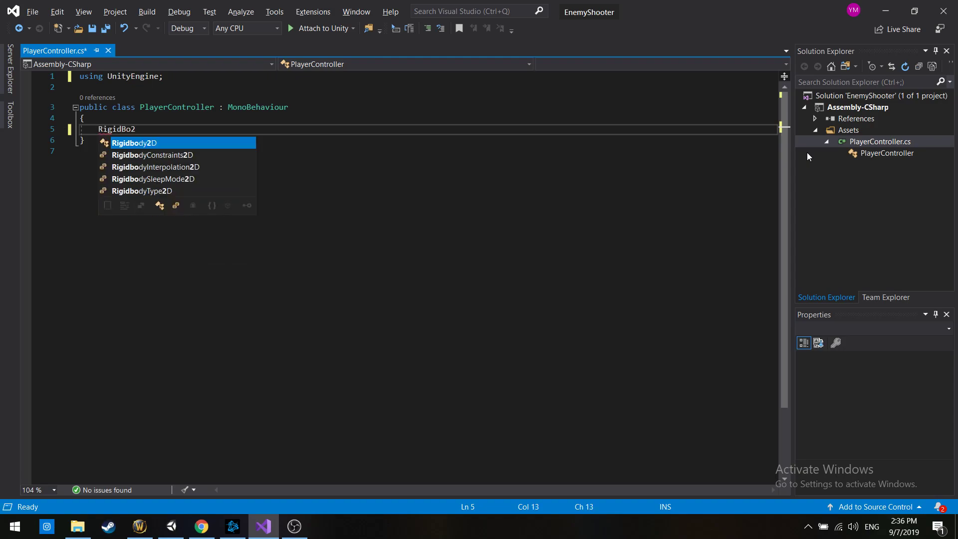
pyautogui.press('Tab')
pyautogui.write('myR')
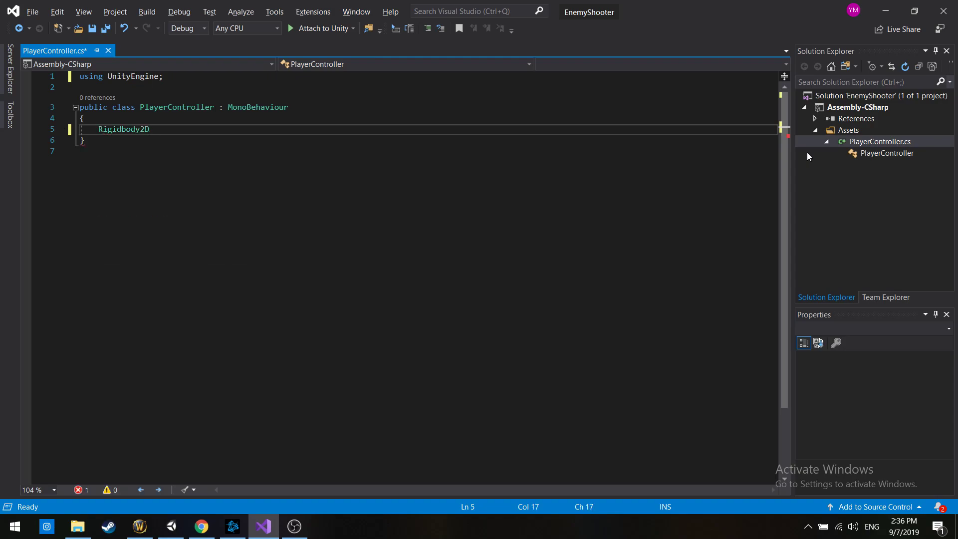
pyautogui.press('BackSpace')
pyautogui.press('BackSpace')
pyautogui.press('BackSpace')
pyautogui.write('playerRigi')
pyautogui.write('dBody ')
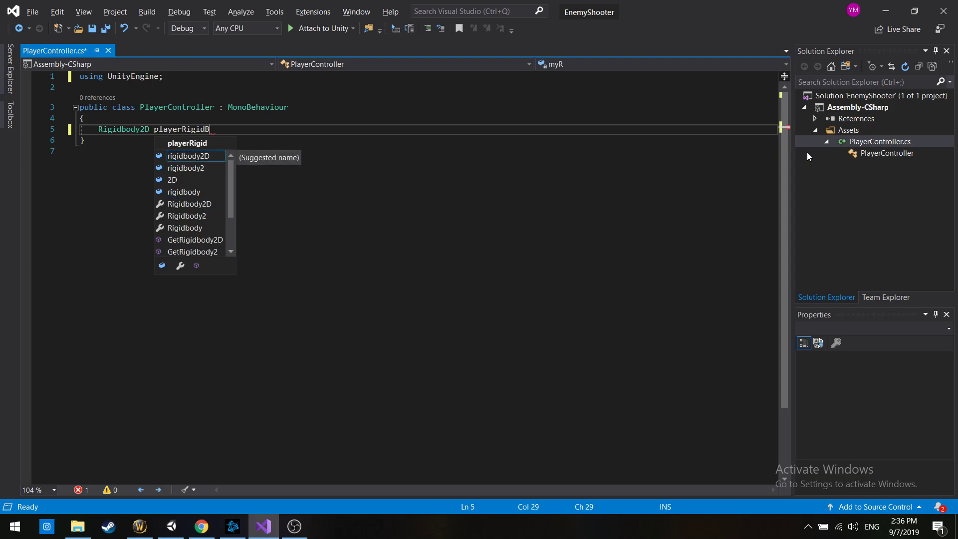
pyautogui.write(';')
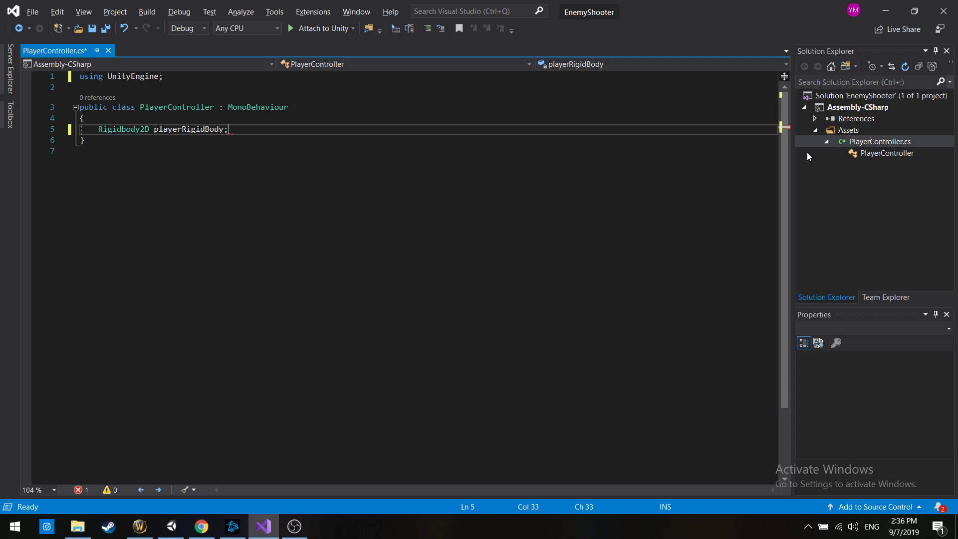
# Add an empty "private void Start()" method below the playerRigidBody field, leaving the cursor inside its body
pyautogui.press('Return')
pyautogui.press('Return')
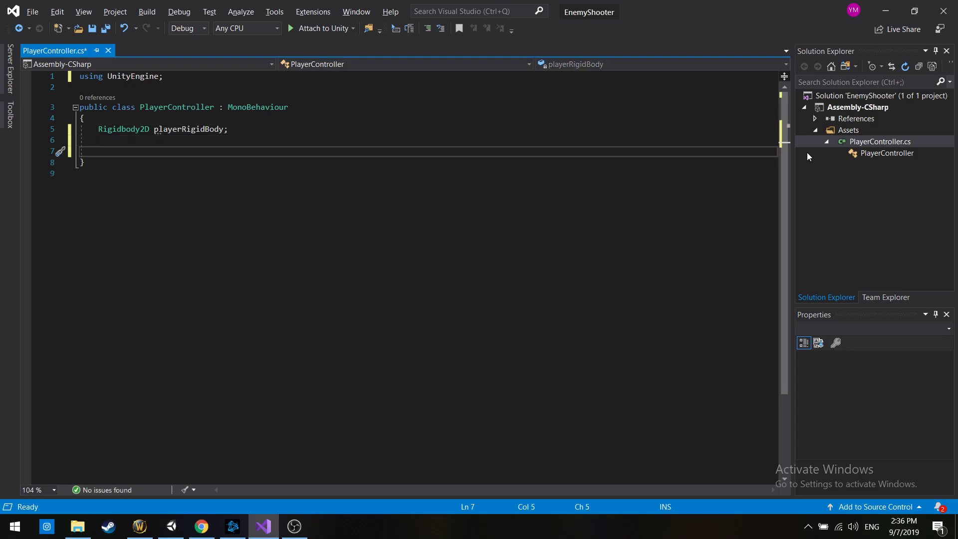
pyautogui.write('void Star')
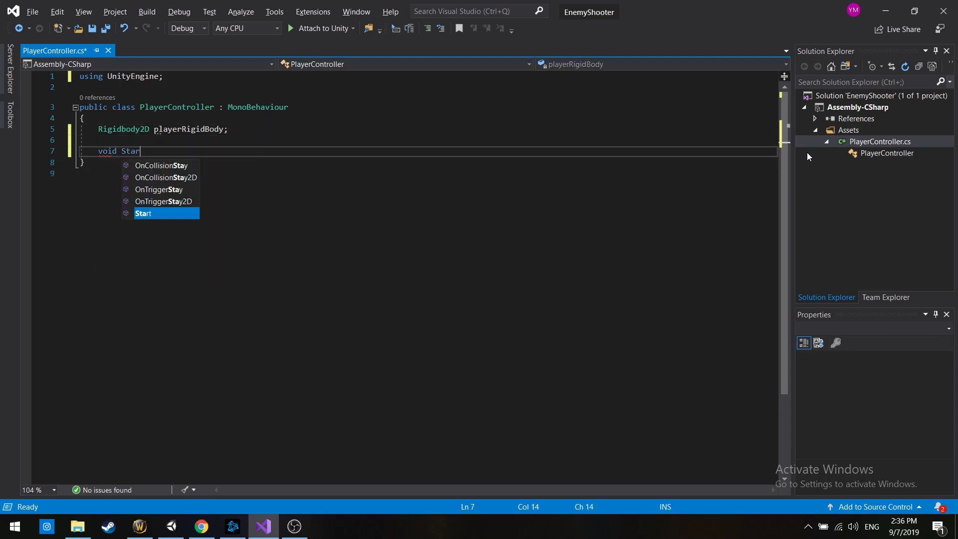
pyautogui.write('t(){')
pyautogui.press('Return')
pyautogui.hotkey('ctrl', 'z')
pyautogui.press('BackSpace')
pyautogui.press('BackSpace')
pyautogui.press('BackSpace')
pyautogui.hotkey('ctrl', 'z')
pyautogui.click(175, 151)
pyautogui.press('Down')
pyautogui.press('Down')
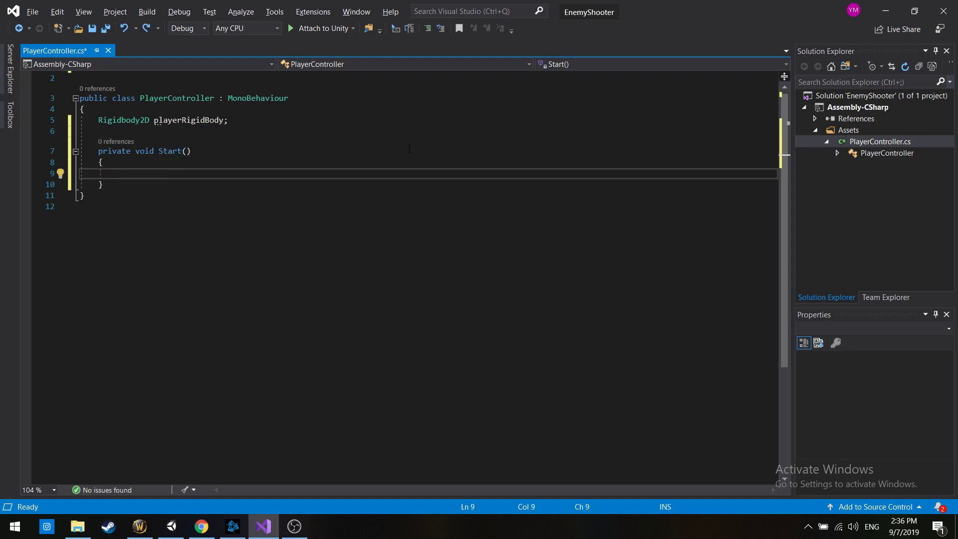
# Write "playerRigidBody = GetComponent<Rigidbody>();" inside the Start method
pyautogui.doubleClick(188, 120)
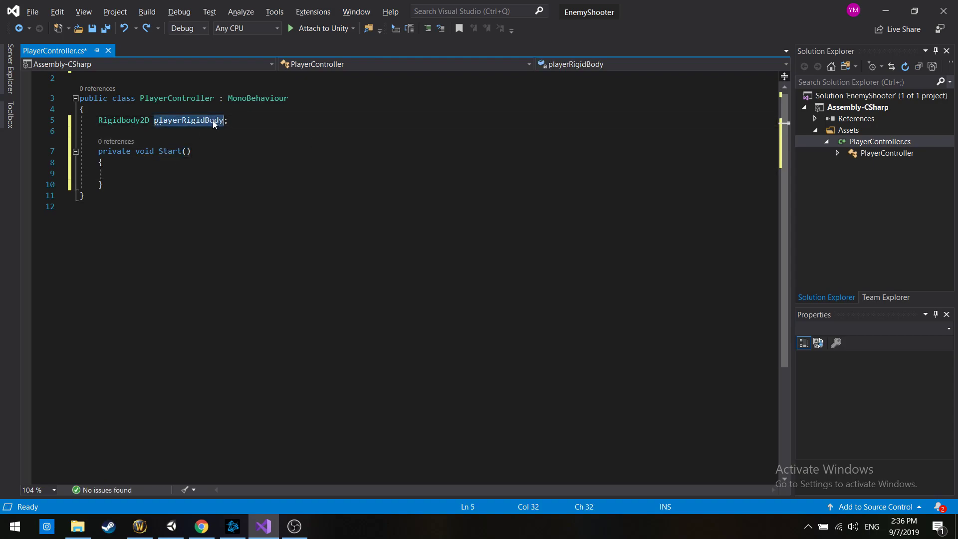
pyautogui.click(197, 167)
pyautogui.press('Down')
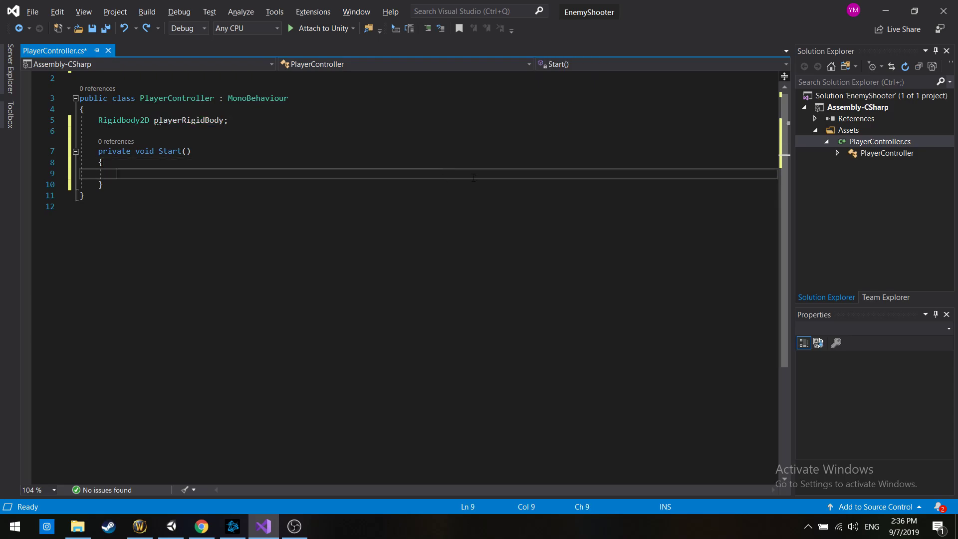
pyautogui.write('player')
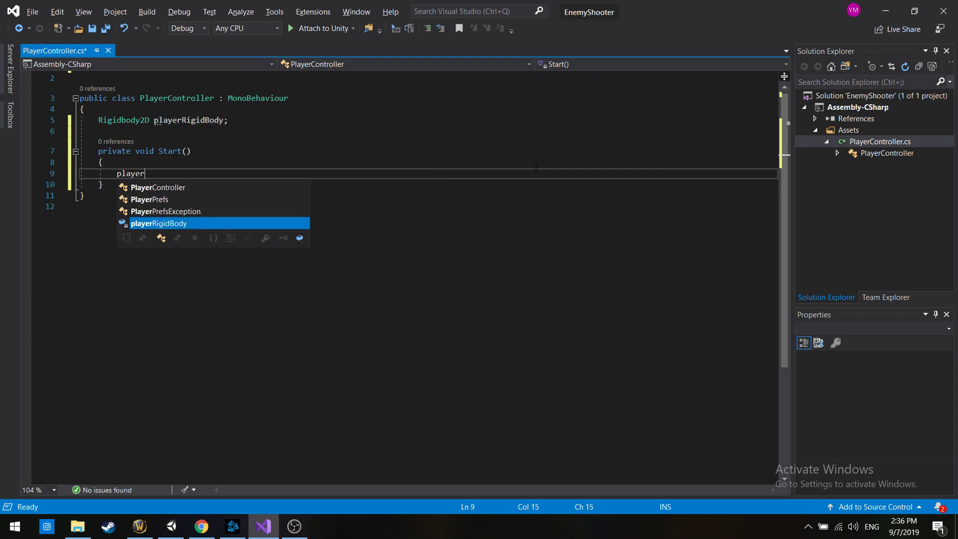
pyautogui.press('Tab')
pyautogui.write('= ')
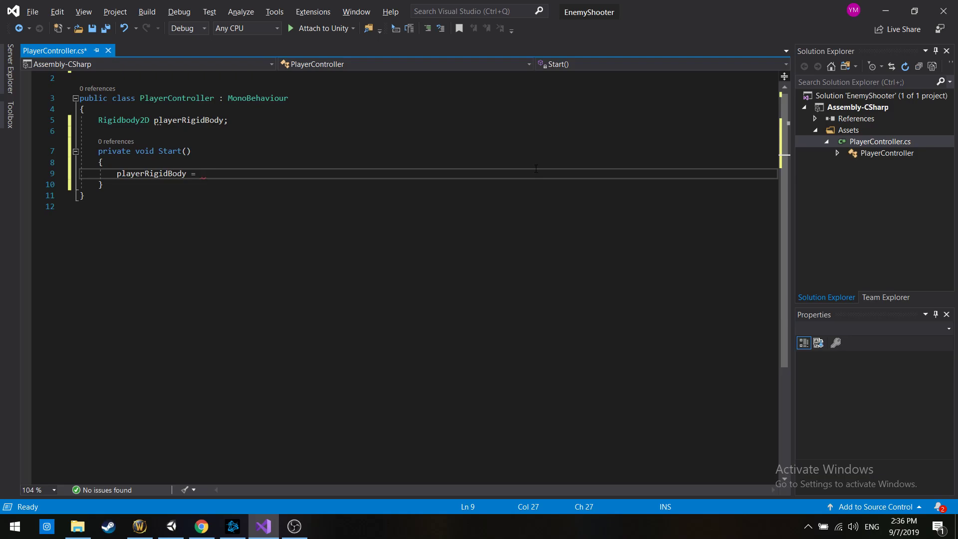
pyautogui.write('GetC')
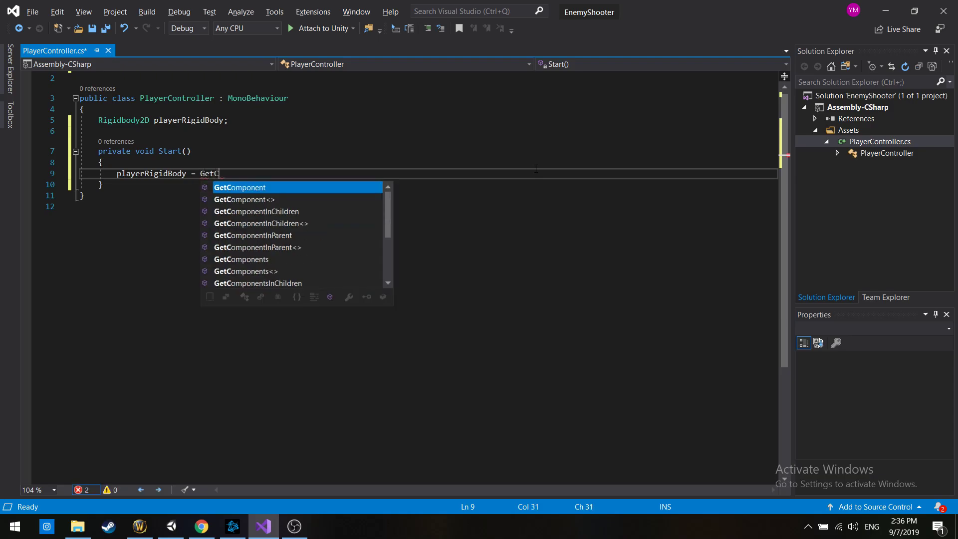
pyautogui.press('Tab')
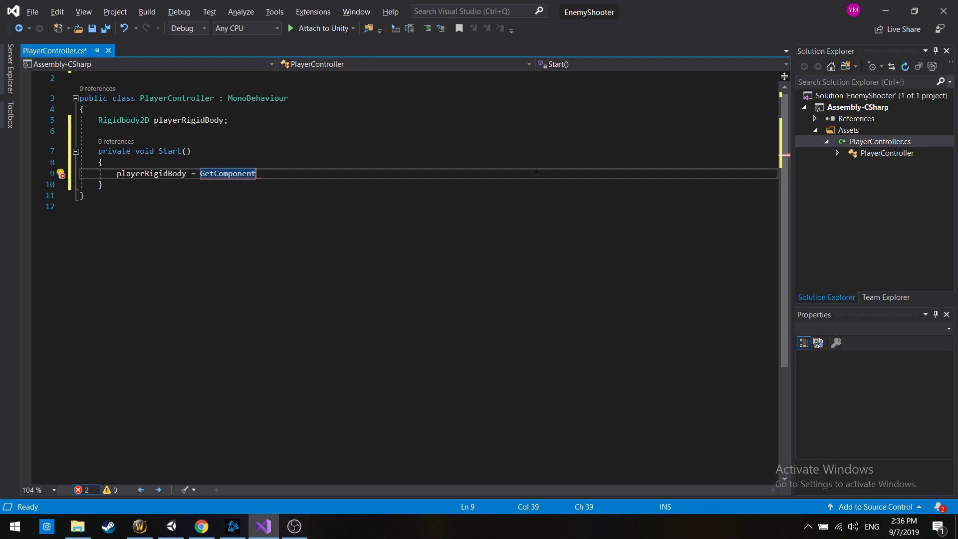
pyautogui.doubleClick(173, 97)
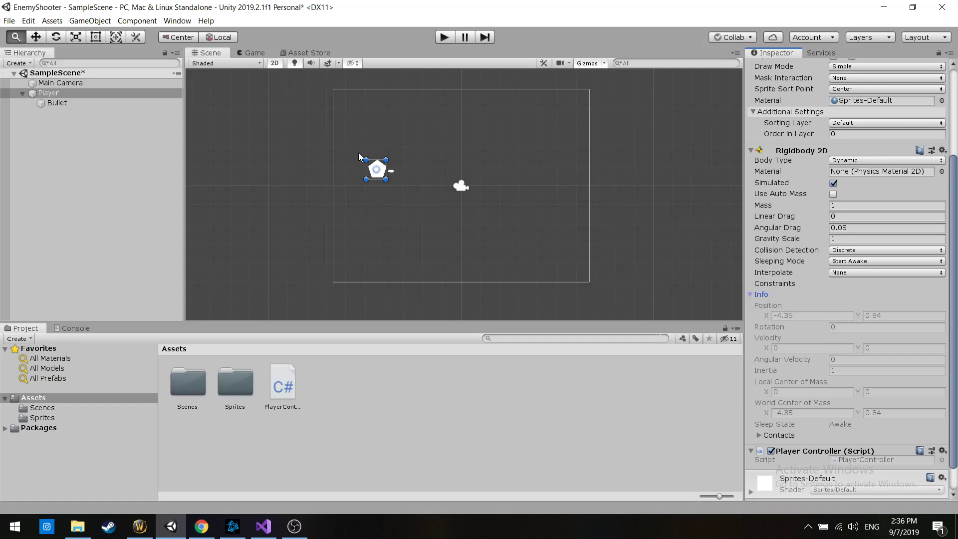
pyautogui.hotkey('alt', 'Tab')
pyautogui.click(357, 174)
pyautogui.write('<>')
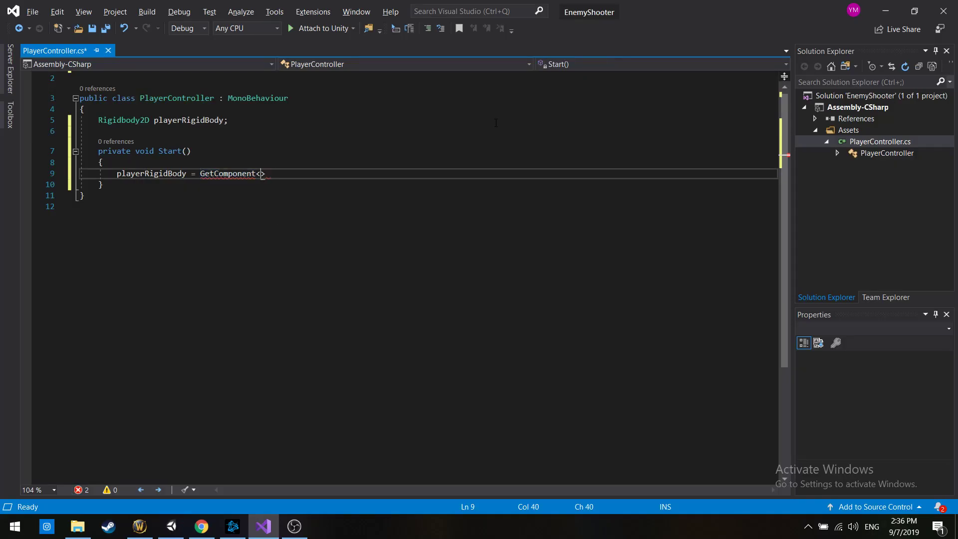
pyautogui.write('Rigidbody')
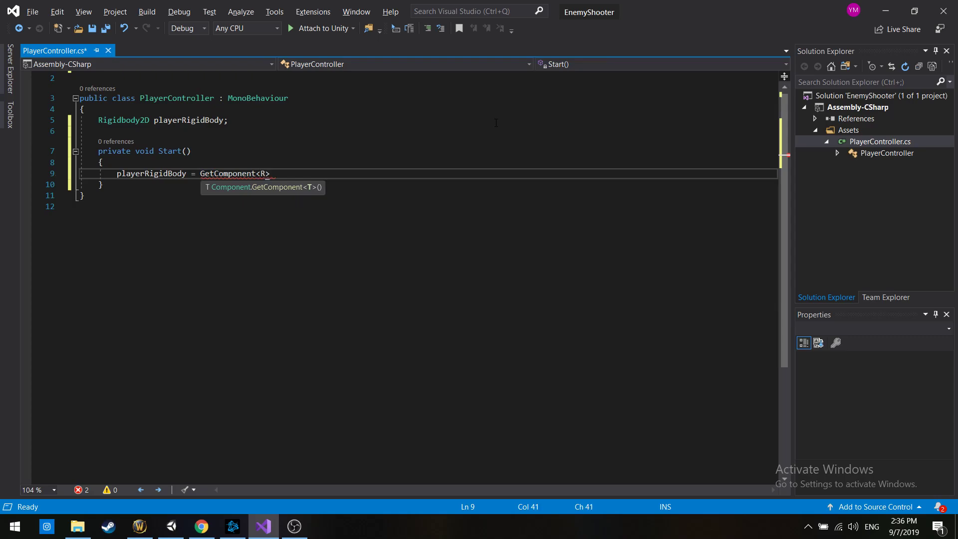
pyautogui.write('>();')
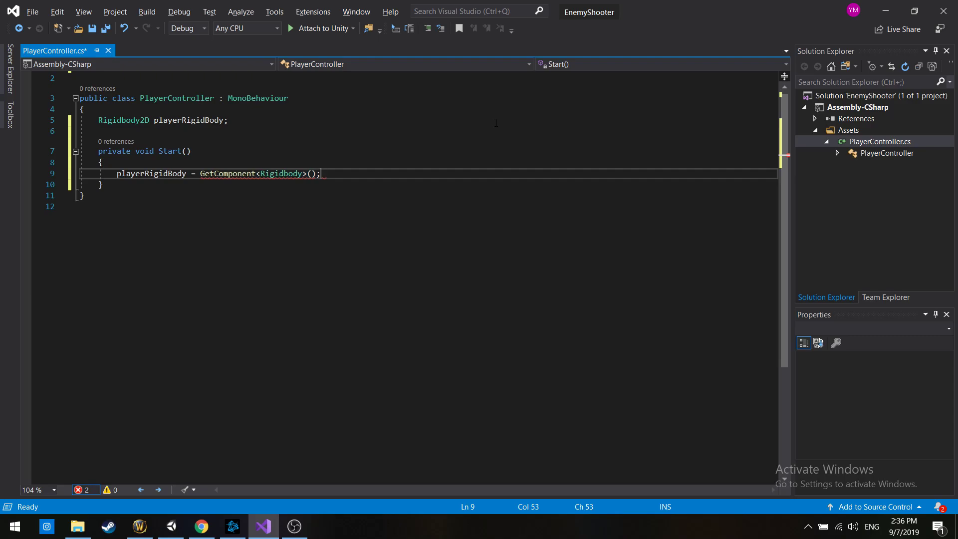
# Change the GetComponent type argument in the Start method to Rigidbody2D
pyautogui.press('Down')
pyautogui.press('Up')
pyautogui.press('End')
pyautogui.hotkey('ctrl', 'shift', 'Left')
pyautogui.hotkey('ctrl', 'shift', 'Left')
pyautogui.hotkey('ctrl', 'shift', 'Left')
pyautogui.hotkey('ctrl', 'shift', 'Left')
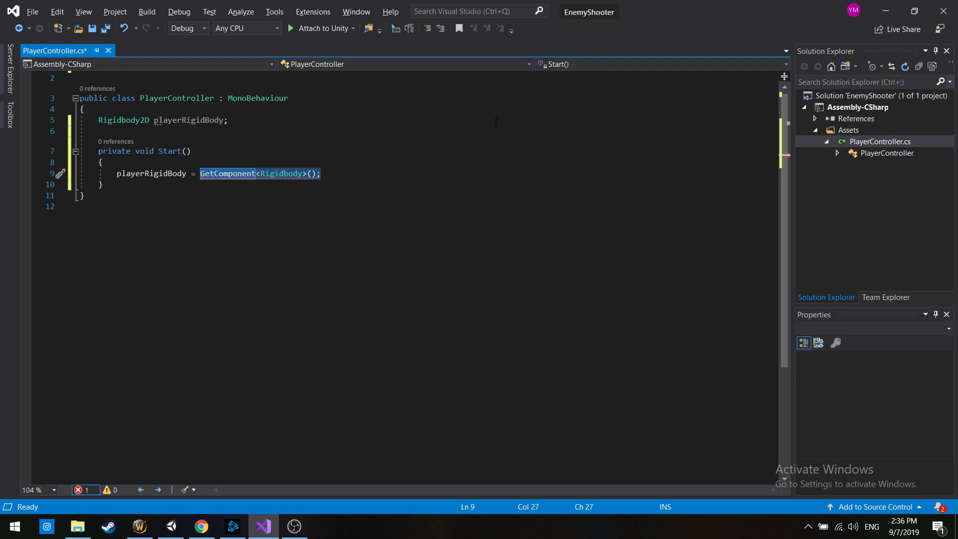
pyautogui.press('Left')
pyautogui.hotkey('ctrl', 'Right')
pyautogui.hotkey('ctrl', 'Right')
pyautogui.hotkey('ctrl', 'shift', 'Right')
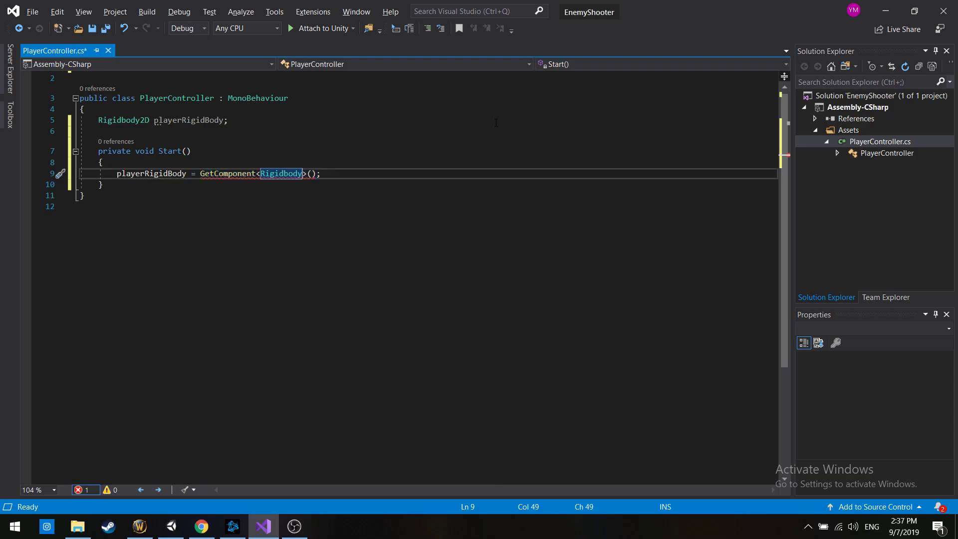
pyautogui.press('Right')
pyautogui.write('2D')
pyautogui.press('Right')
# Add an empty "private void Update()" method below the Start method
pyautogui.press('Down')
pyautogui.press('Return')
pyautogui.press('Return')
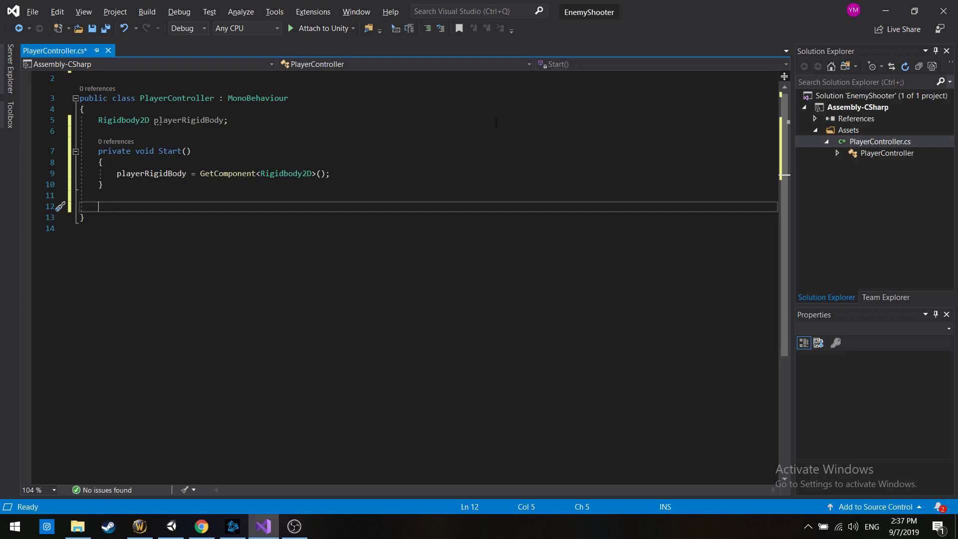
pyautogui.write('void ')
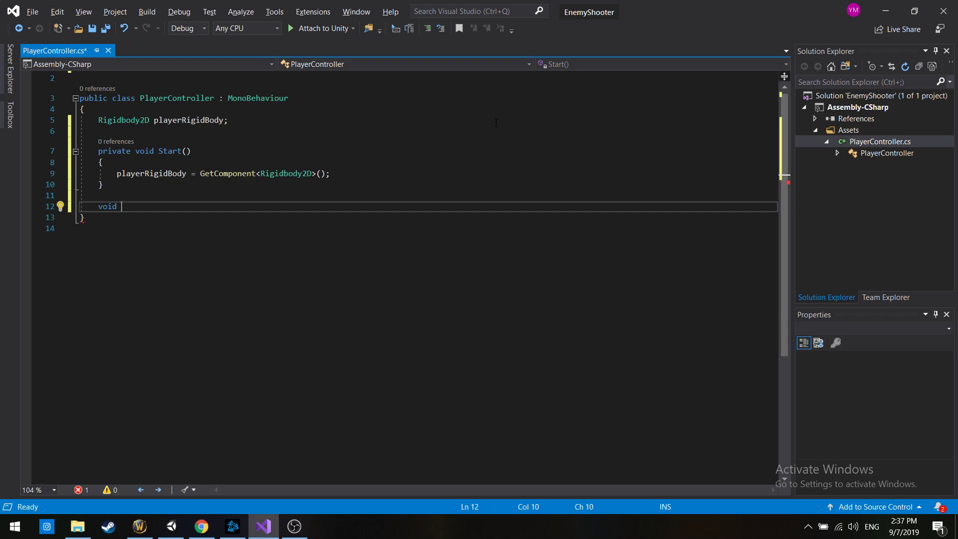
pyautogui.write('Upda')
pyautogui.press('Tab')
pyautogui.write(') {')
pyautogui.press('BackSpace')
# Switch to Unity to inspect the Bullet object beside the Player, and return to PlayerController.cs in Visual Studio
pyautogui.hotkey('alt', 'Tab')
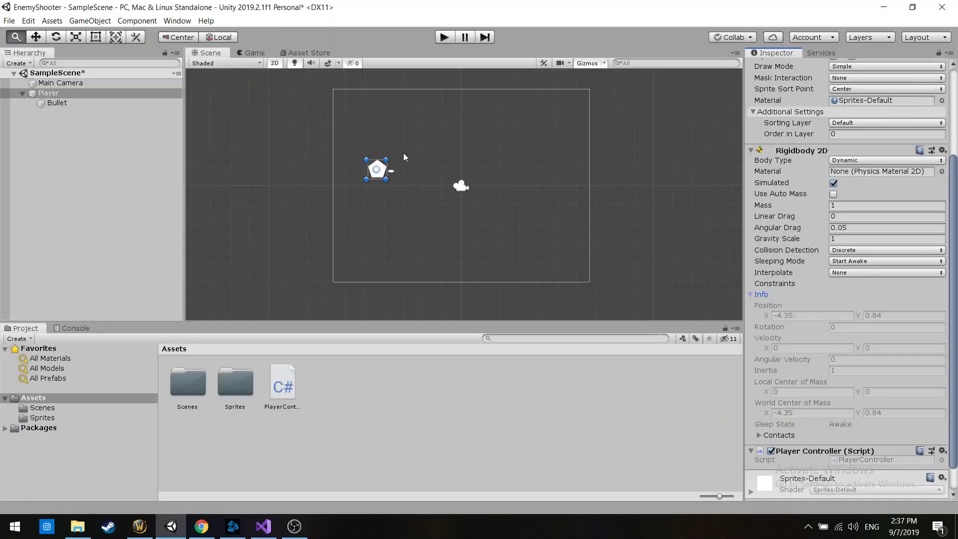
pyautogui.click(393, 172)
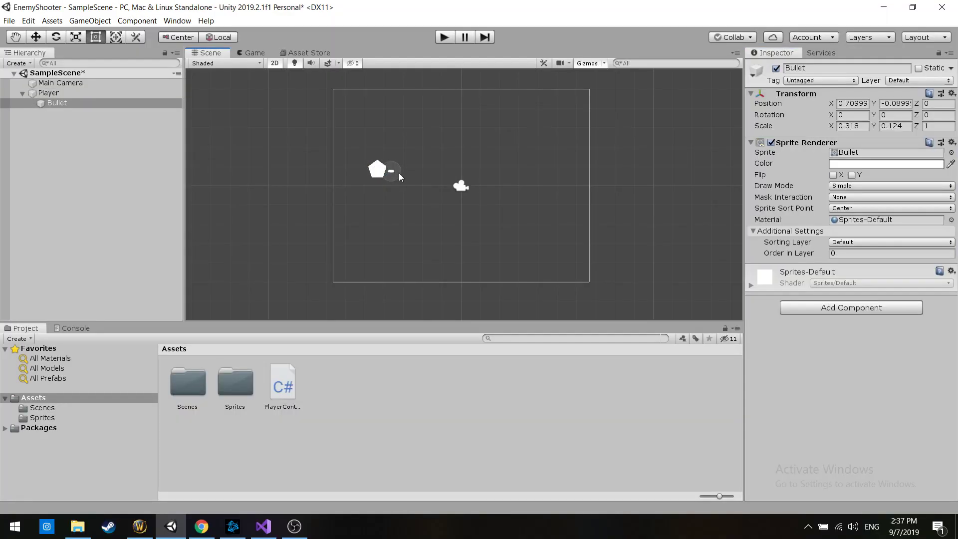
pyautogui.hotkey('alt', 'Tab')
pyautogui.hotkey('alt', 'Tab')
pyautogui.hotkey('alt', 'Tab')
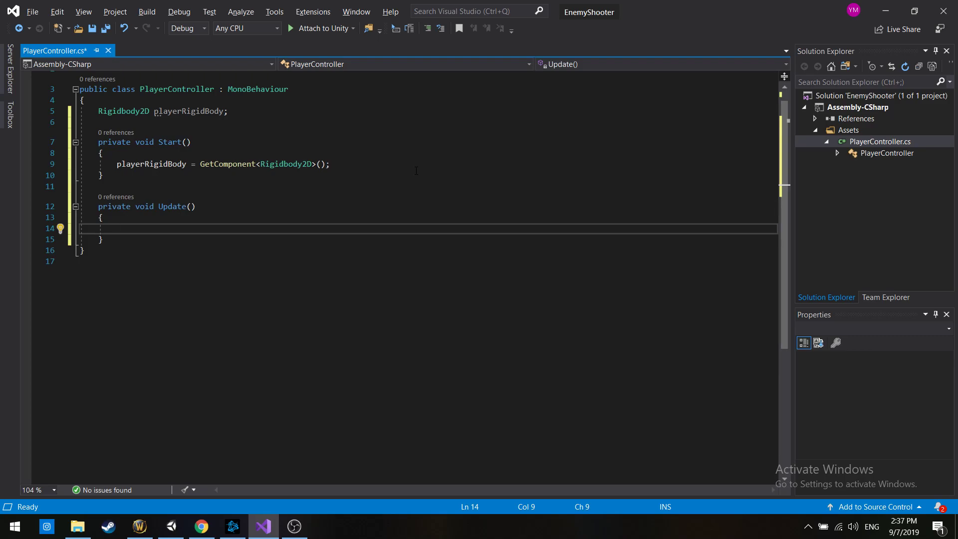
# Write "float xMove = Input.GetAxis("Horizontal");" inside the Update method
pyautogui.write('float')
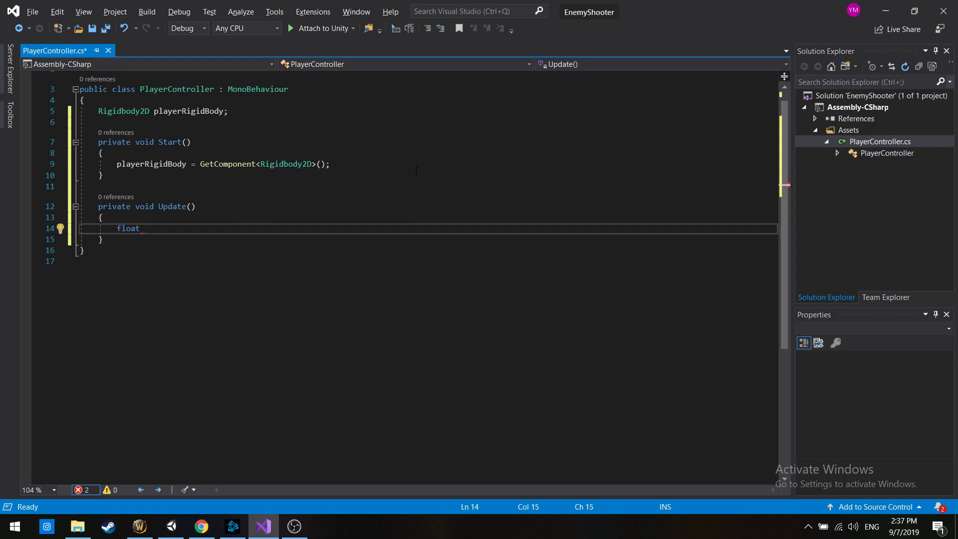
pyautogui.write('xDirecti')
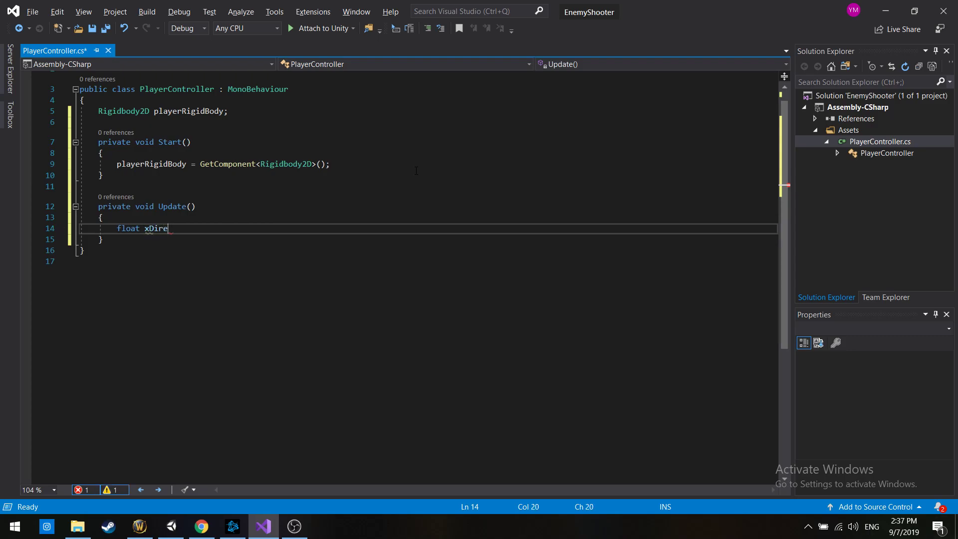
pyautogui.press('BackSpace')
pyautogui.press('BackSpace')
pyautogui.press('BackSpace')
pyautogui.press('BackSpace')
pyautogui.press('BackSpace')
pyautogui.press('BackSpace')
pyautogui.press('BackSpace')
pyautogui.write('Move = Input')
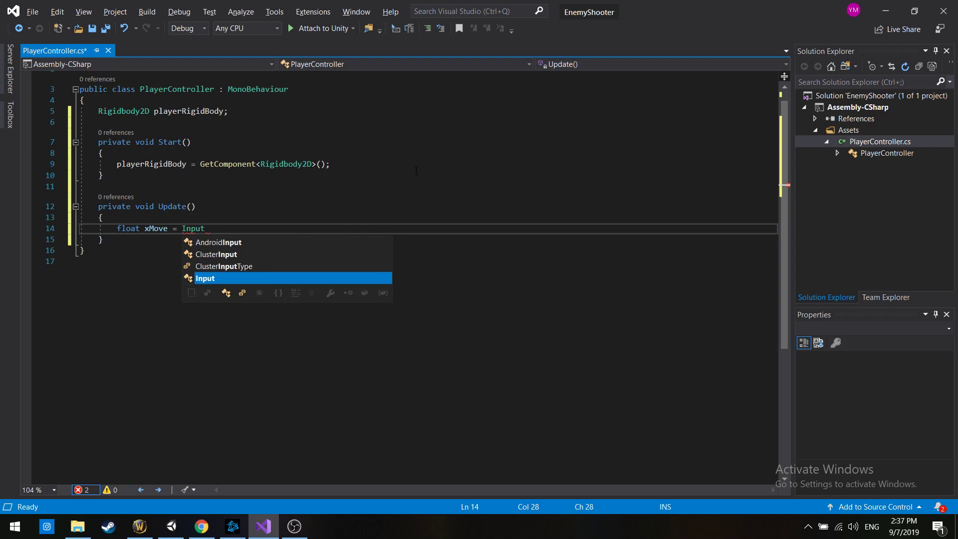
pyautogui.write('.Get')
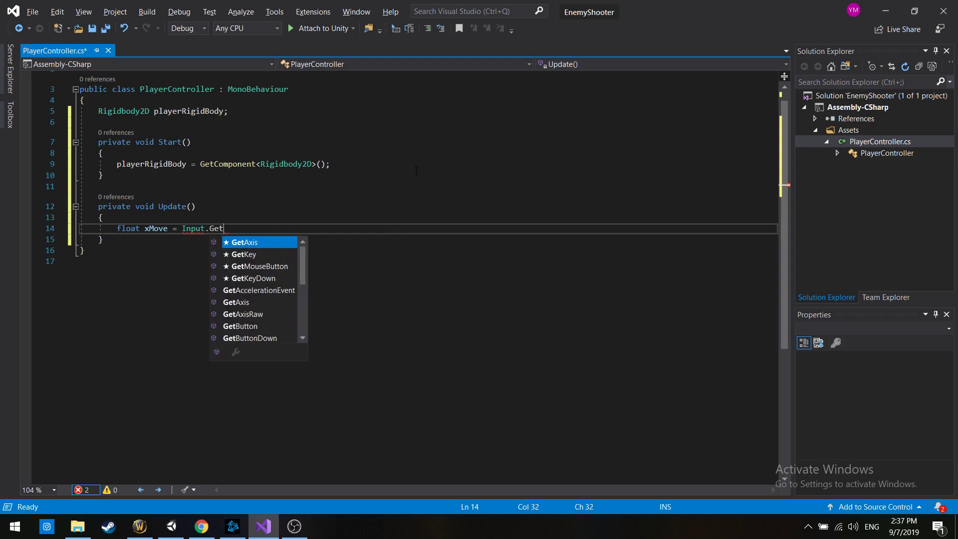
pyautogui.press('Tab')
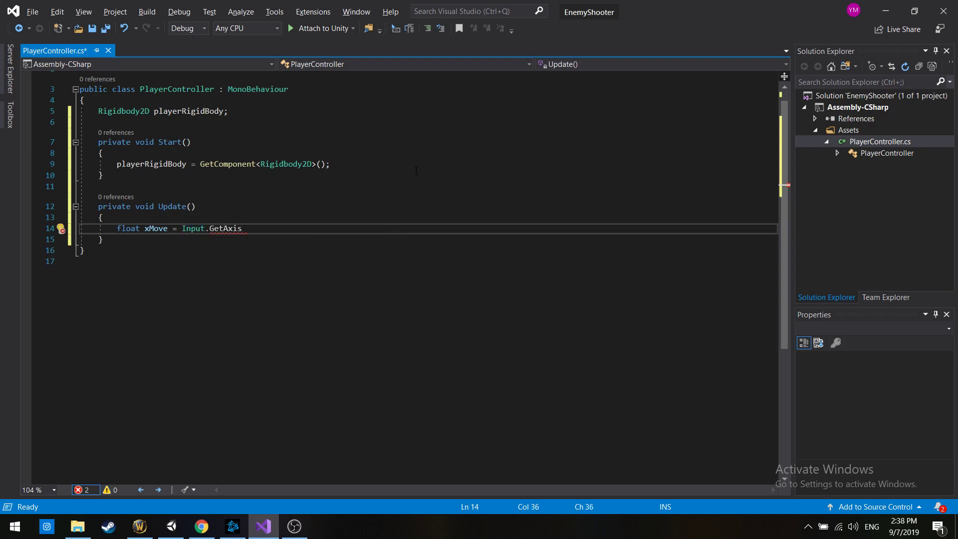
pyautogui.write('("Horizontal");')
# Review the xMove line in Update and read the description of the GetAxis method
pyautogui.moveTo(117, 228); pyautogui.dragTo(341, 227)
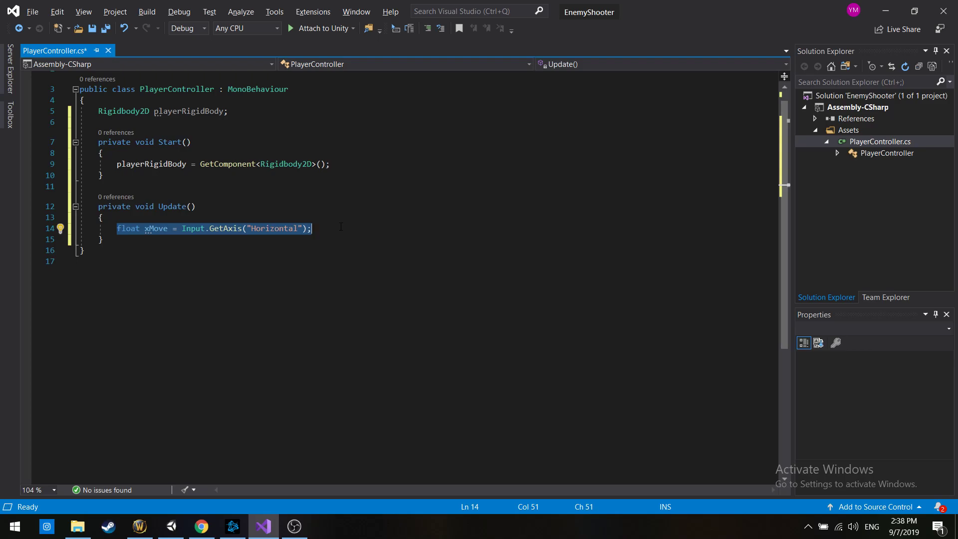
pyautogui.press('Up')
pyautogui.press('Up')
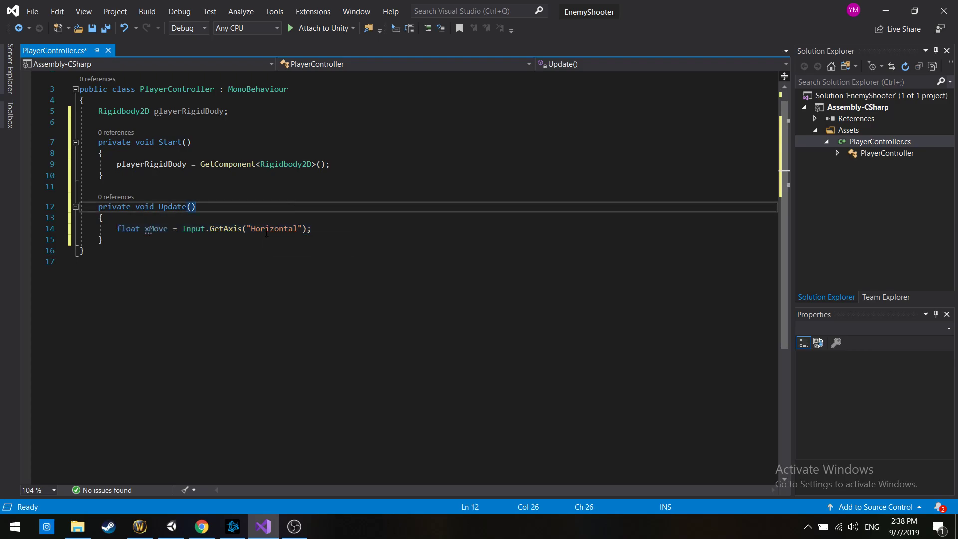
pyautogui.moveTo(235, 230)
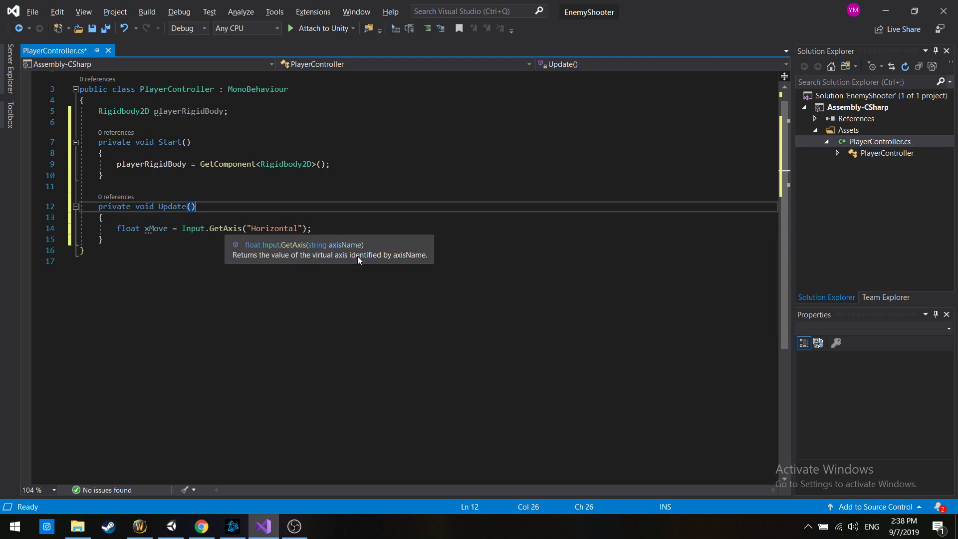
# Add the trailing comment "// < -1" to the xMove line in the Update method
pyautogui.click(377, 228)
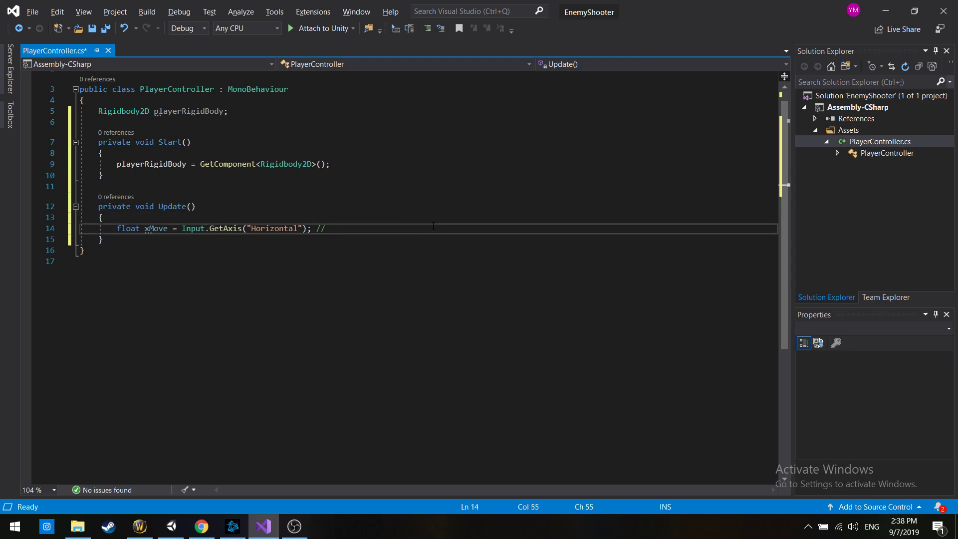
pyautogui.write('// < =>')
pyautogui.hotkey('shift', 'Left')
pyautogui.hotkey('shift', 'Left')
pyautogui.hotkey('shift', 'Left')
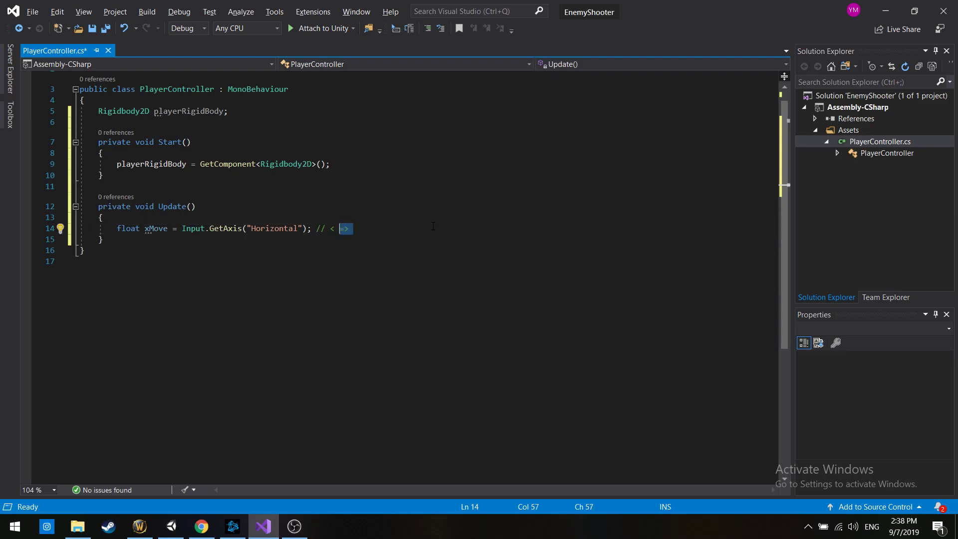
pyautogui.write('-1')
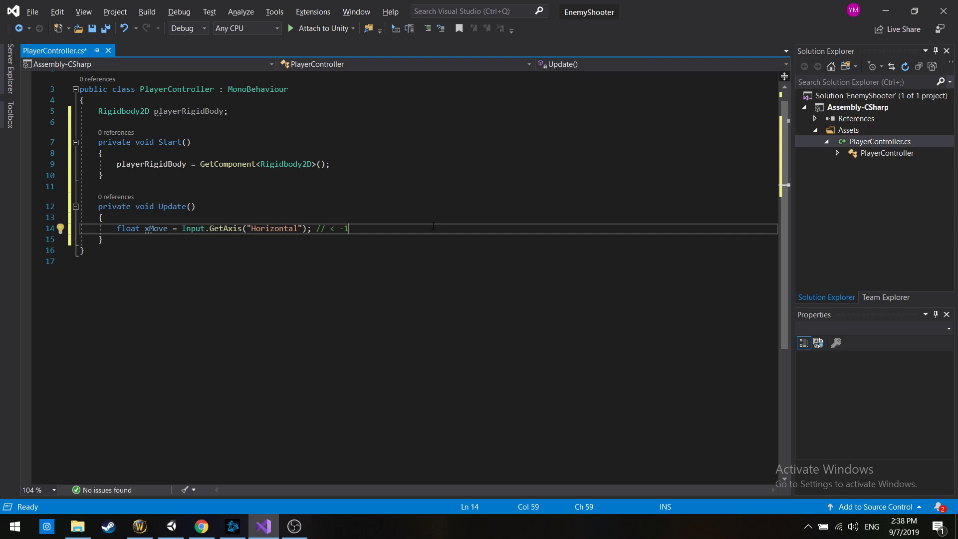
# Extend the comment on the xMove line with "/// > +1" after the -1
pyautogui.press('Left')
pyautogui.press('Left')
pyautogui.press('Left')
pyautogui.press('Left')
pyautogui.hotkey('shift', 'Right')
pyautogui.hotkey('shift', 'Right')
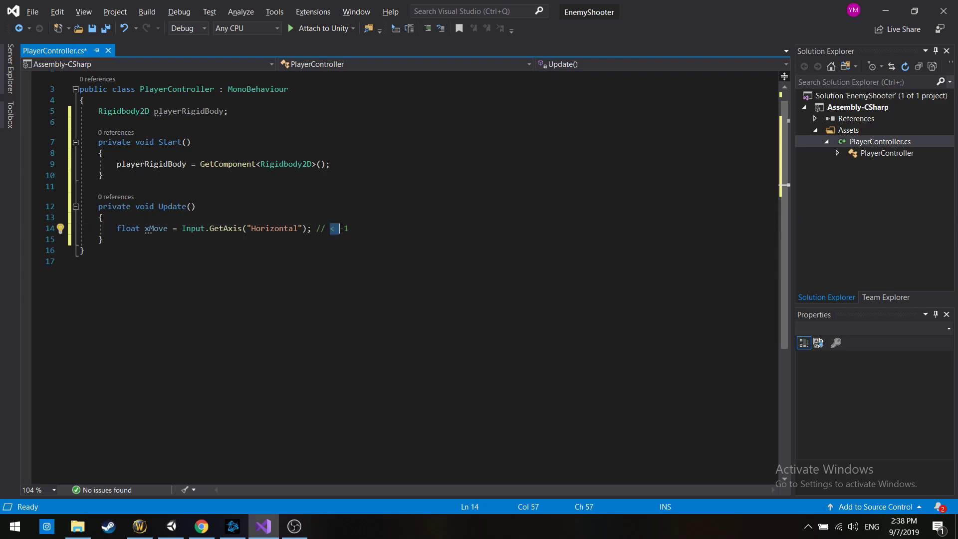
pyautogui.moveTo(350, 228); pyautogui.dragTo(342, 230)
pyautogui.click(381, 231)
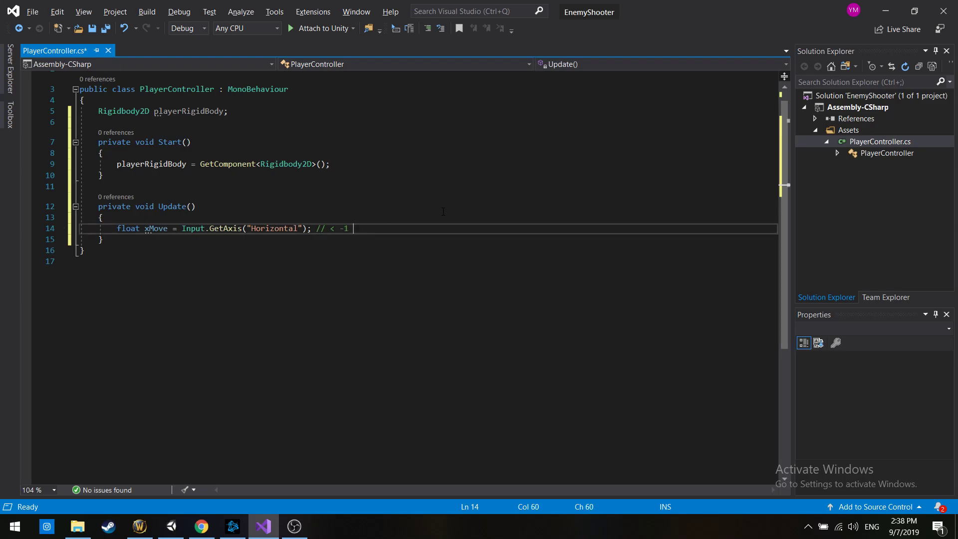
pyautogui.write('/// > +1')
# Review the xMove line, then switch to Unity to look over its editing and project settings commands, and return to Visual Studio
pyautogui.moveTo(391, 228); pyautogui.dragTo(316, 228)
pyautogui.moveTo(182, 228); pyautogui.dragTo(312, 229)
pyautogui.doubleClick(190, 230)
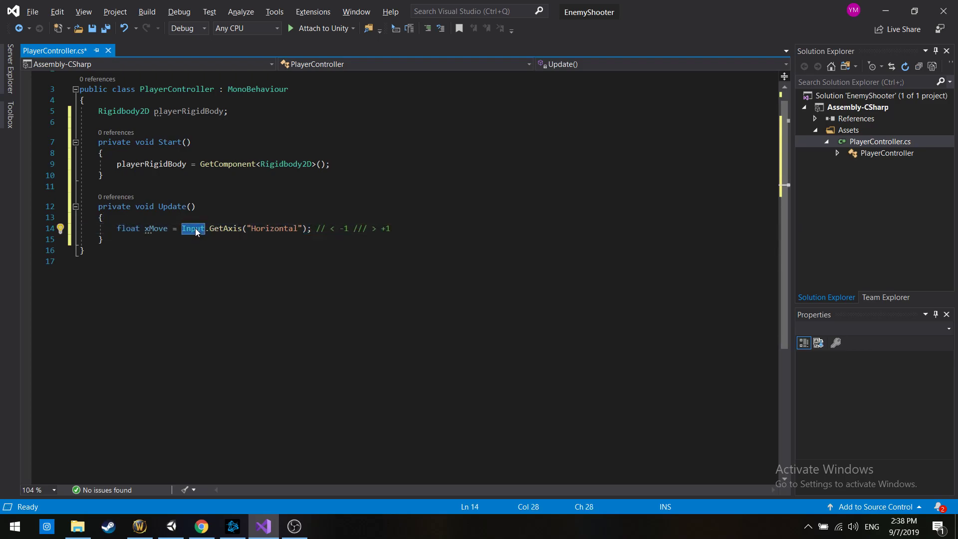
pyautogui.moveTo(329, 228); pyautogui.dragTo(378, 229)
pyautogui.hotkey('alt', 'Tab')
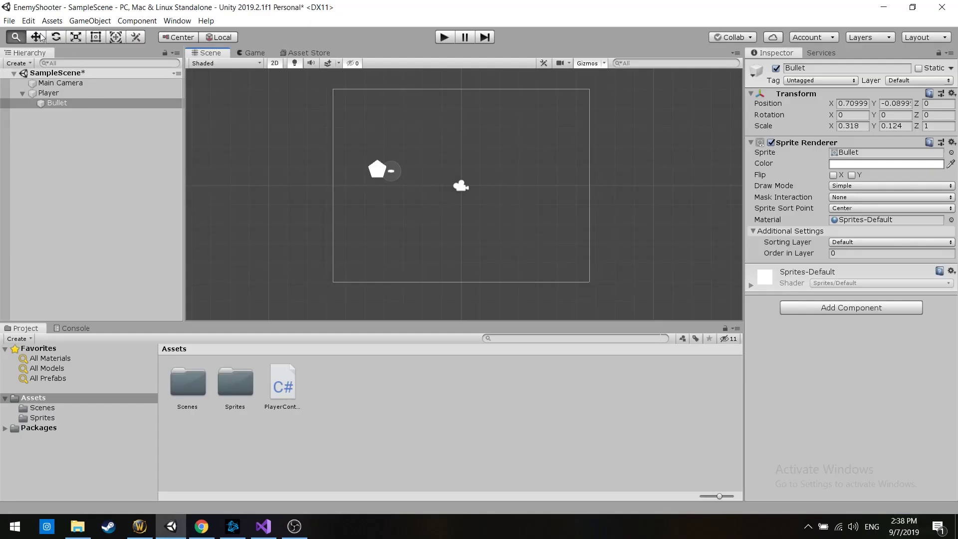
pyautogui.click(9, 20)
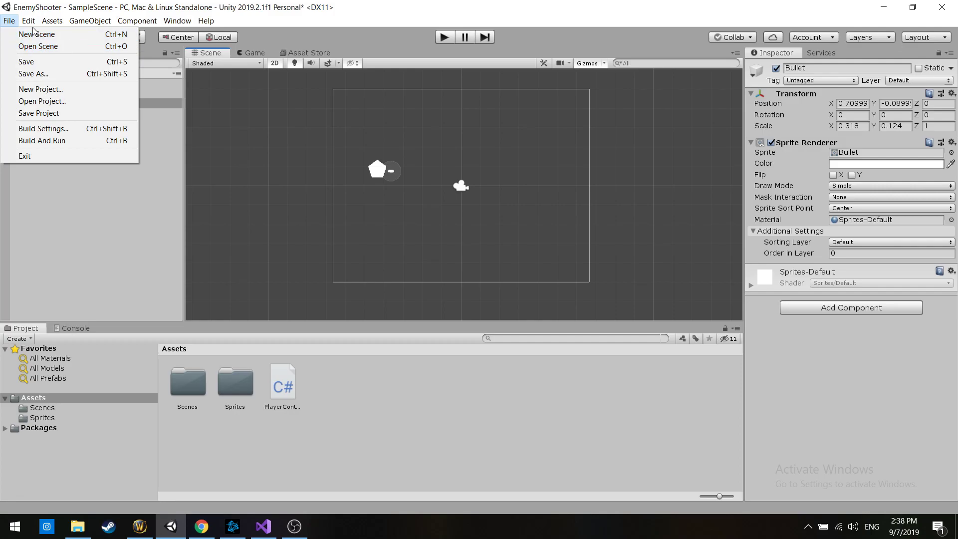
pyautogui.moveTo(29, 21)
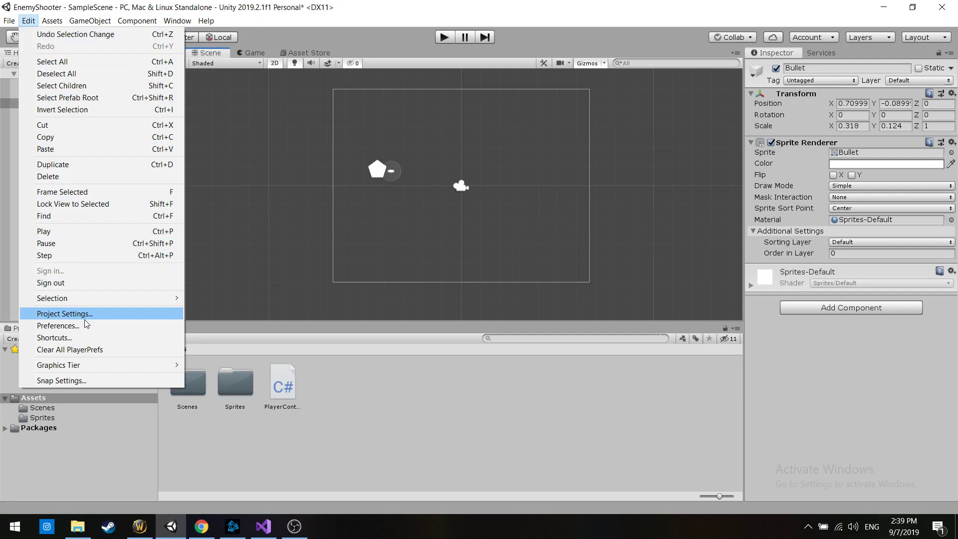
pyautogui.hotkey('alt', 'Tab')
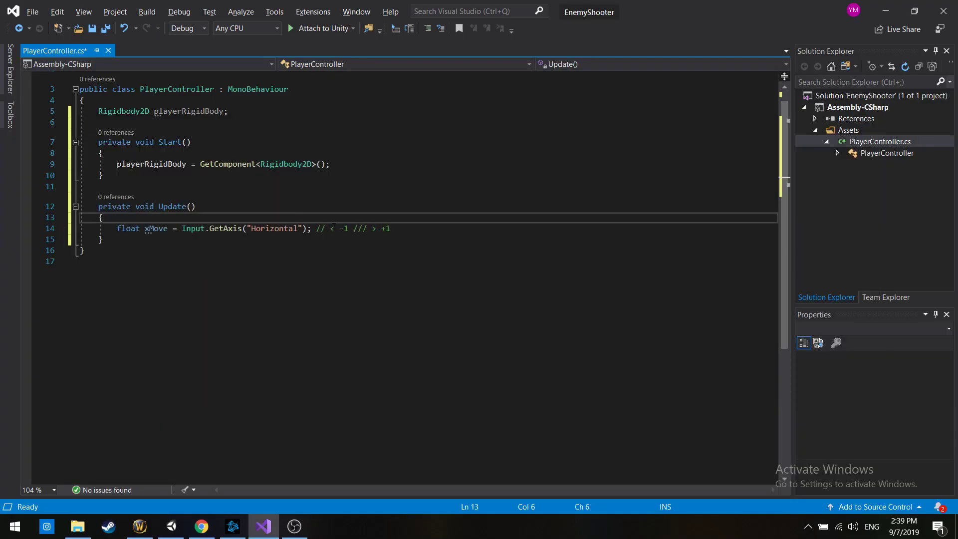
# Examine the direction symbols in the xMove comment, the Input class and the "Horizontal" axis name
pyautogui.doubleClick(333, 228)
pyautogui.click(334, 229)
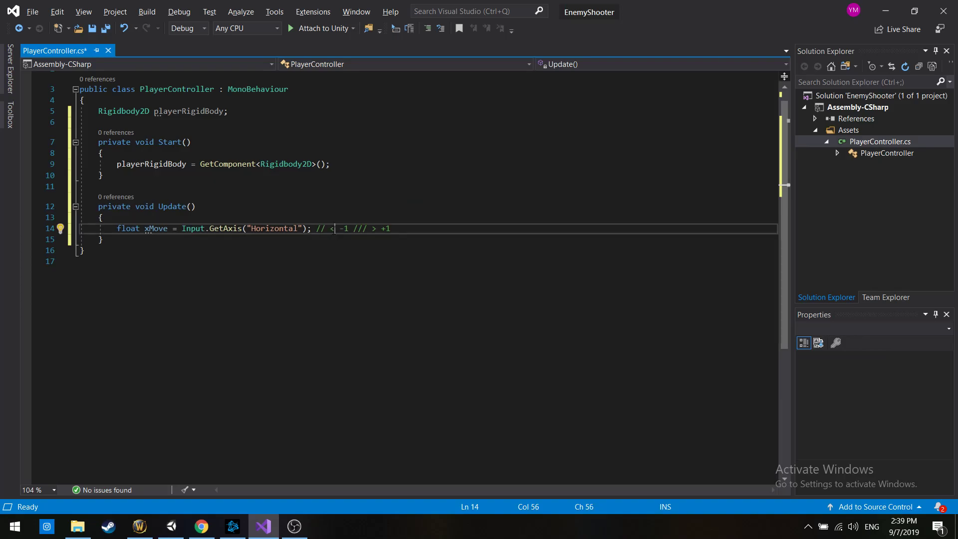
pyautogui.hotkey('shift', 'Left')
pyautogui.click(334, 209)
pyautogui.moveTo(367, 229); pyautogui.dragTo(377, 229)
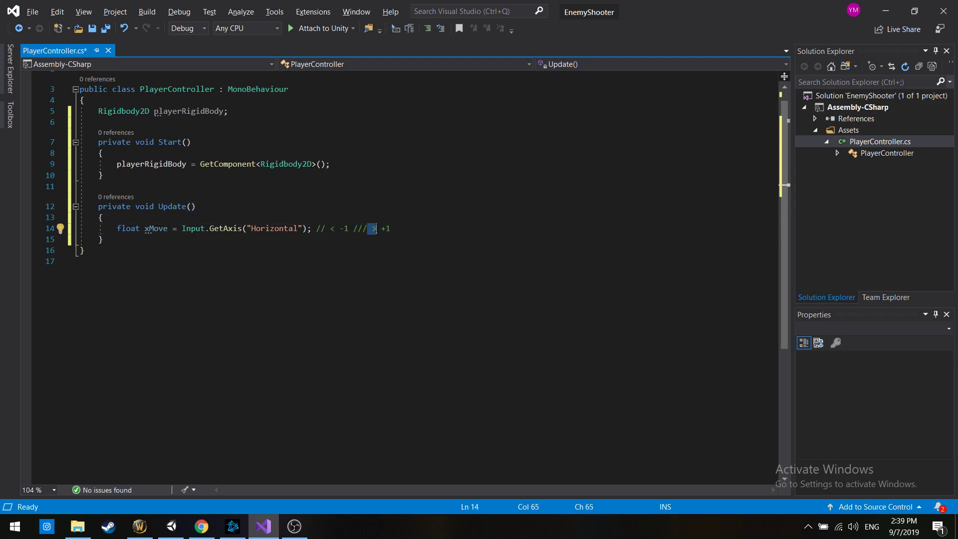
pyautogui.click(350, 218)
pyautogui.click(331, 229)
pyautogui.click(376, 228)
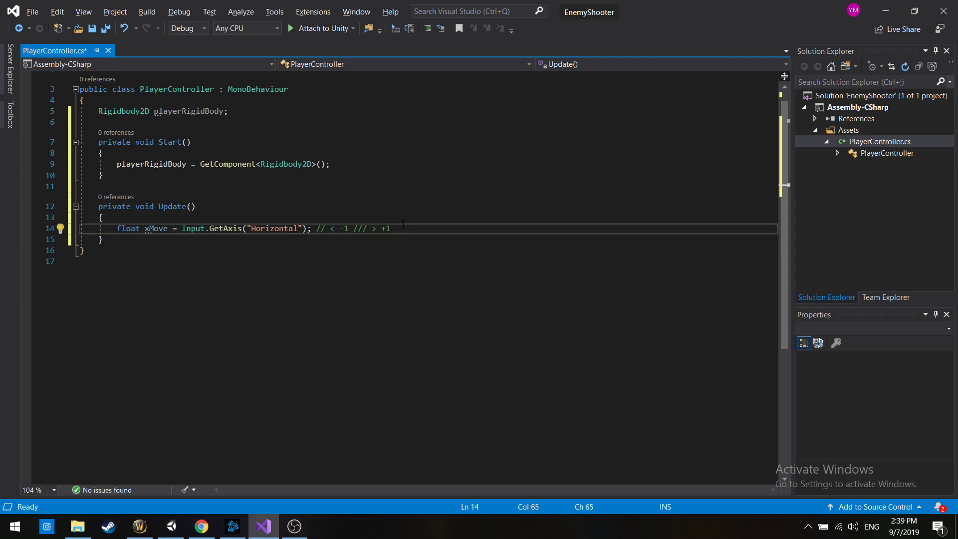
pyautogui.doubleClick(194, 228)
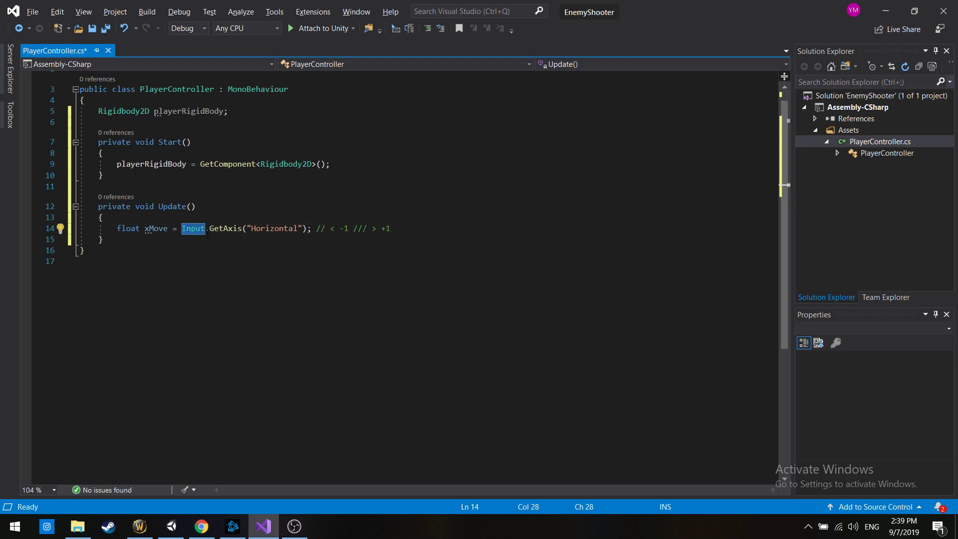
pyautogui.doubleClick(276, 230)
# Duplicate the whole xMove line, including its comment, directly below itself in Update
pyautogui.moveTo(392, 228); pyautogui.dragTo(117, 228)
pyautogui.hotkey('ctrl', 'c')
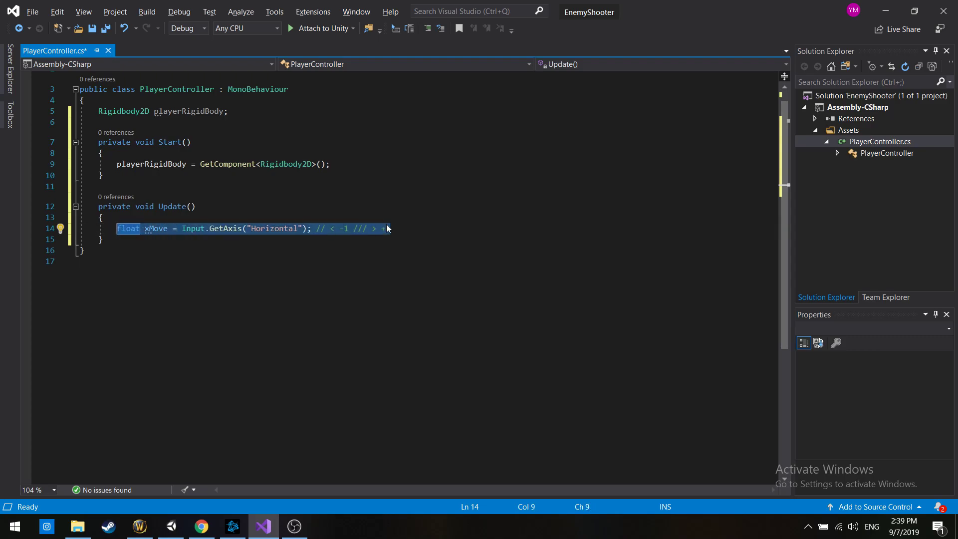
pyautogui.click(405, 225)
pyautogui.press('Return')
pyautogui.hotkey('ctrl', 'v')
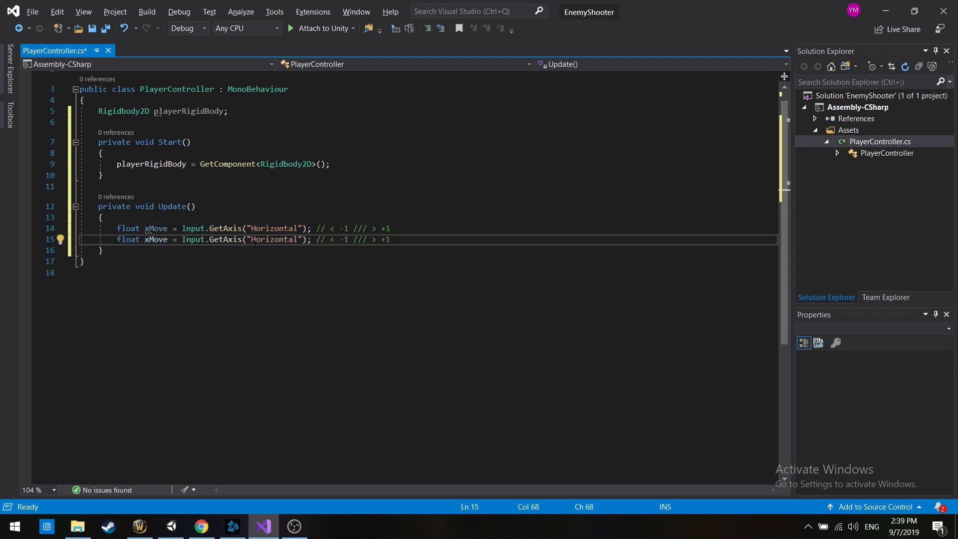
# Change the copied line to declare yMove and read the "Vertical" axis
pyautogui.doubleClick(274, 239)
pyautogui.write('Vertical')
pyautogui.click(141, 240)
pyautogui.moveTo(145, 240); pyautogui.dragTo(149, 240)
pyautogui.write('y')
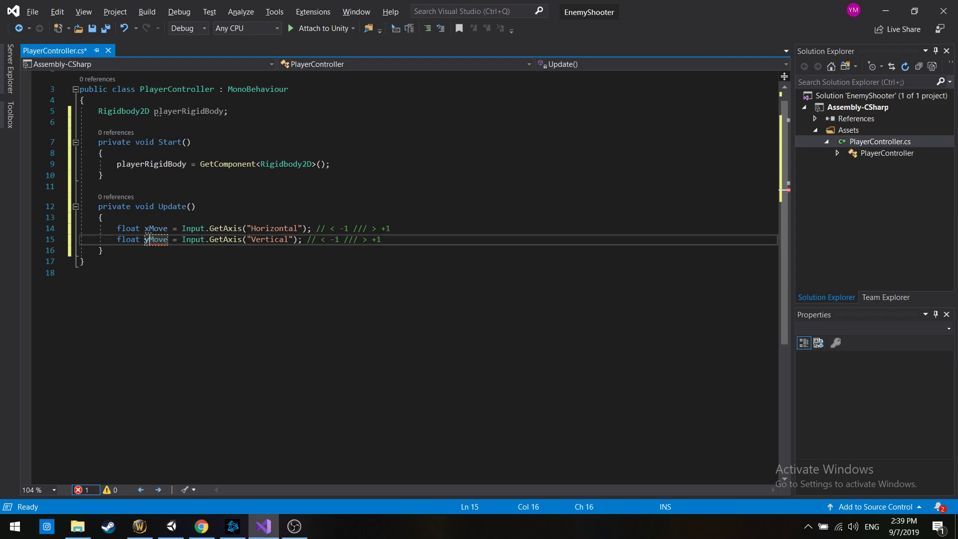
# In the yMove comment, replace "<" with "^" and remove the minus sign before the first 1
pyautogui.click(321, 240)
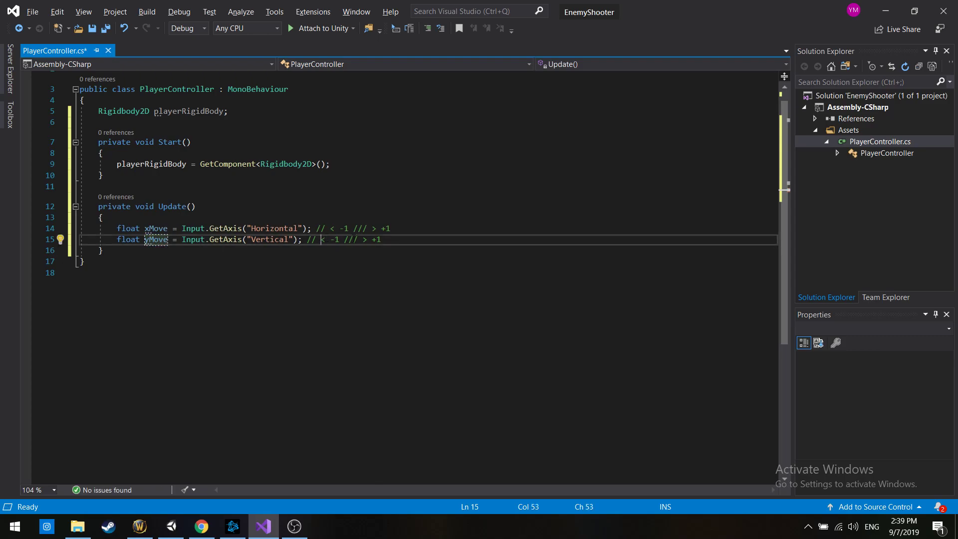
pyautogui.hotkey('shift', 'Right')
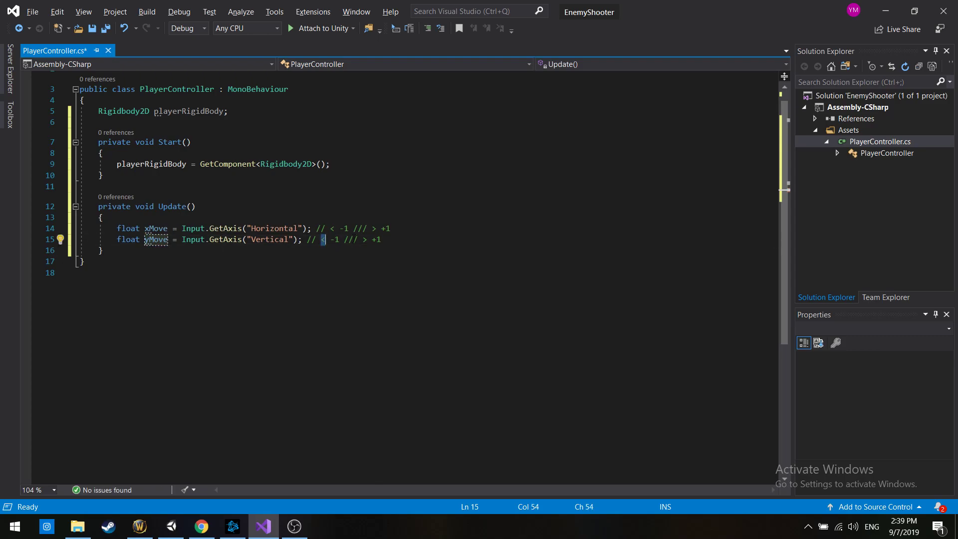
pyautogui.write('^')
pyautogui.hotkey('shift', 'Left')
pyautogui.press('Right')
pyautogui.press('Right')
pyautogui.press('Right')
pyautogui.press('Right')
pyautogui.press('Right')
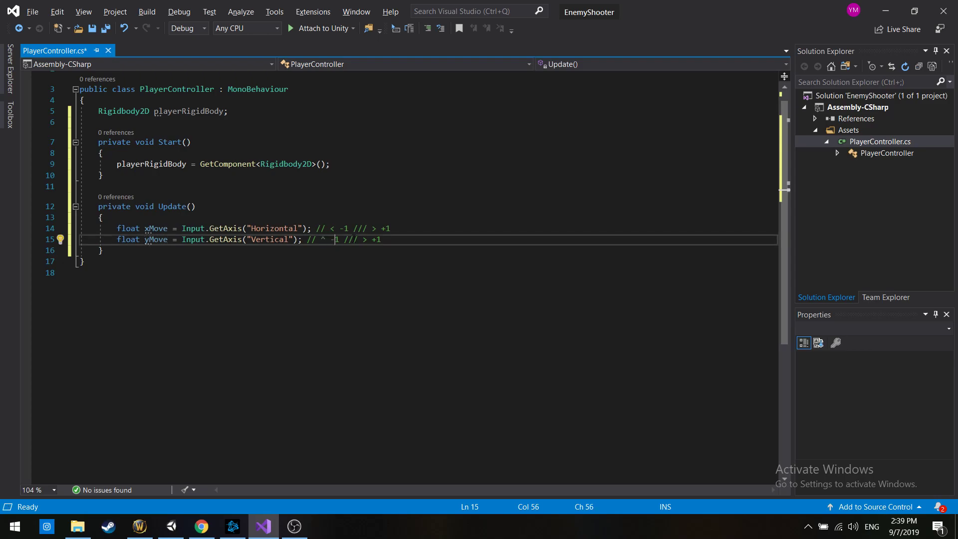
pyautogui.press('Left')
pyautogui.press('Left')
pyautogui.press('BackSpace')
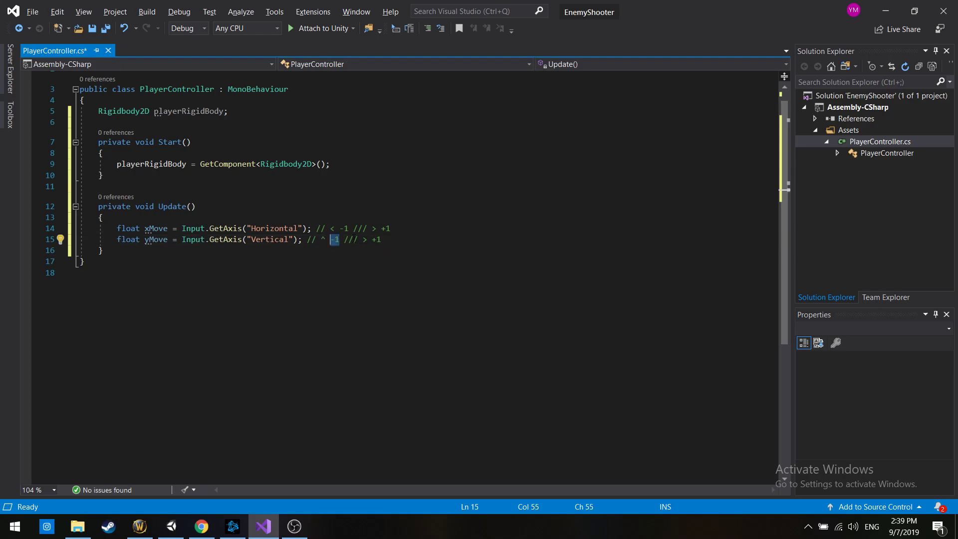
# Complete the yMove comment so that it reads "// ^ +1 /// down arrow -1"
pyautogui.press('Right')
pyautogui.press('Right')
pyautogui.press('Right')
pyautogui.press('Right')
pyautogui.press('Right')
pyautogui.press('Right')
pyautogui.press('Right')
pyautogui.press('Right')
pyautogui.hotkey('shift', 'Left')
pyautogui.write('down')
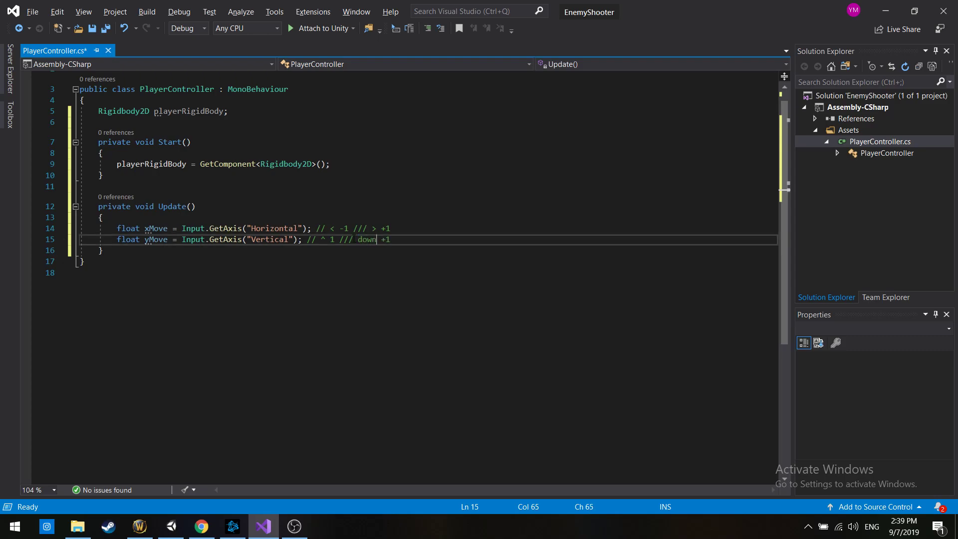
pyautogui.write(' arrow')
pyautogui.write('-')
pyautogui.keyDown('shift'); pyautogui.click(354, 240); pyautogui.keyUp('shift')
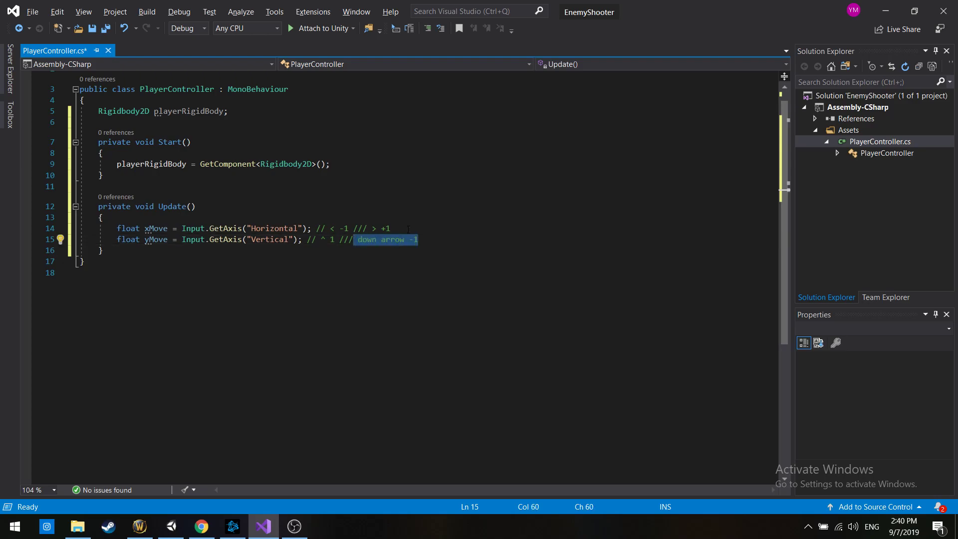
pyautogui.click(324, 239)
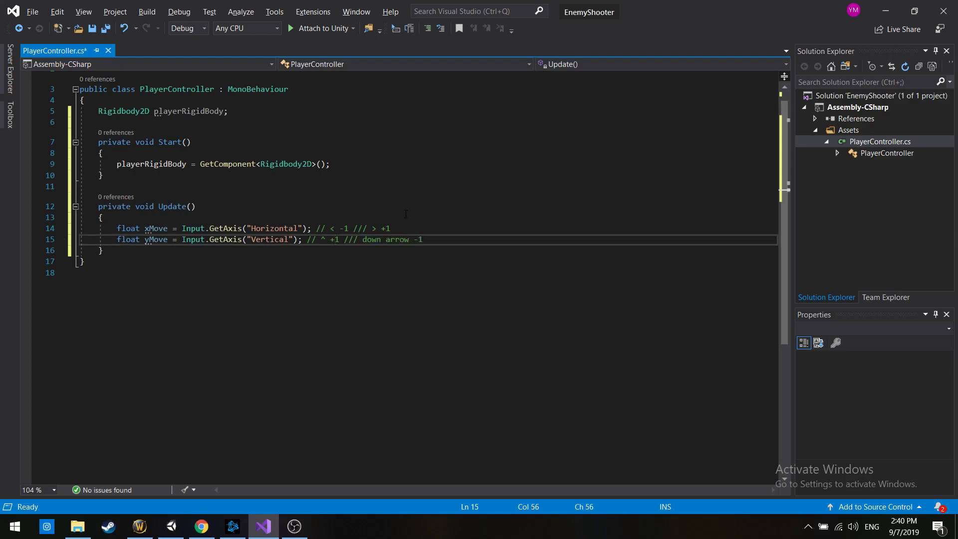
# Switch to Unity to view the scene, and return to PlayerController.cs to review the two axis lines
pyautogui.hotkey('alt', 'Tab')
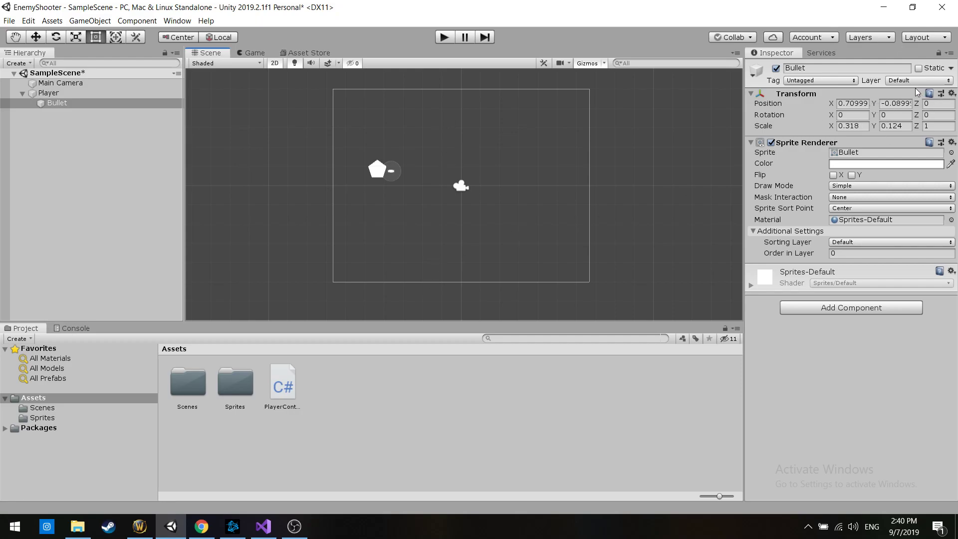
pyautogui.hotkey('alt', 'Tab')
pyautogui.moveTo(466, 237); pyautogui.dragTo(117, 229)
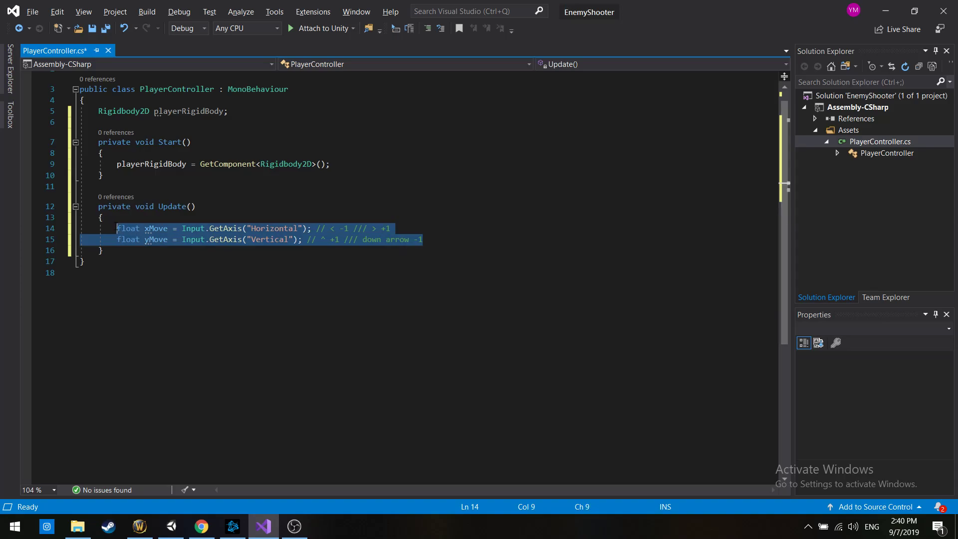
pyautogui.doubleClick(271, 228)
pyautogui.doubleClick(279, 240)
# Insert a blank line and a fresh code line below the yMove declaration in Update
pyautogui.click(463, 239)
pyautogui.press('Return')
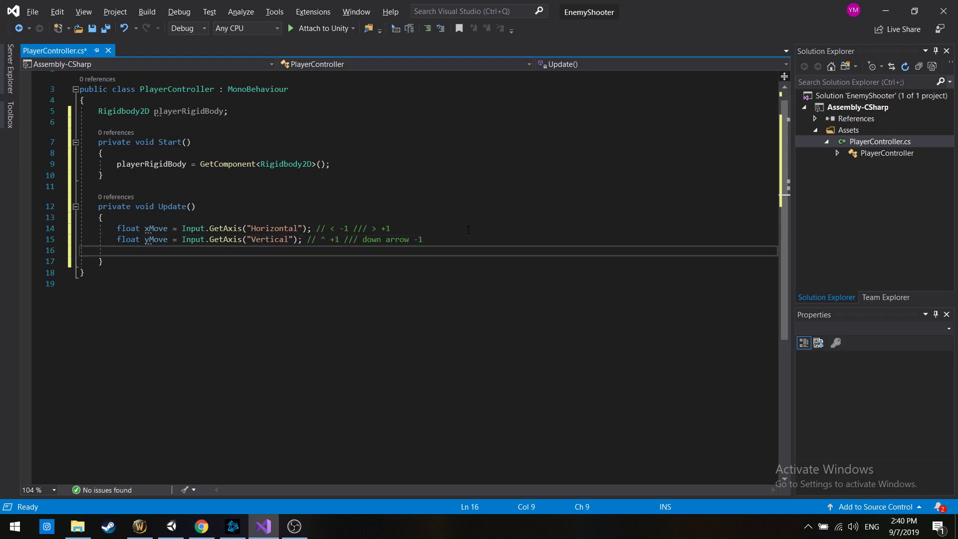
pyautogui.doubleClick(158, 230)
pyautogui.doubleClick(159, 239)
pyautogui.click(319, 252)
pyautogui.press('Return')
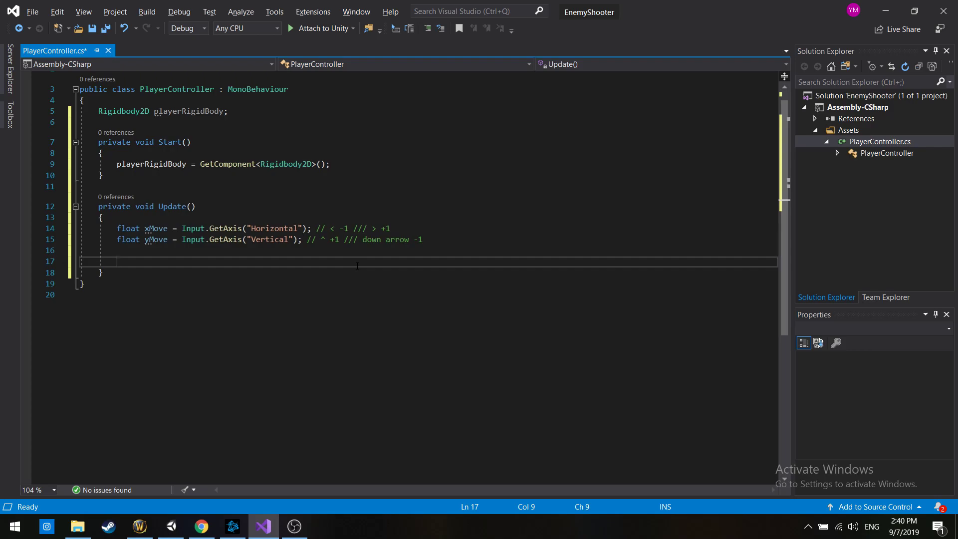
# Begin a new statement in Update with "playerRigidBody.velocity"
pyautogui.write('player')
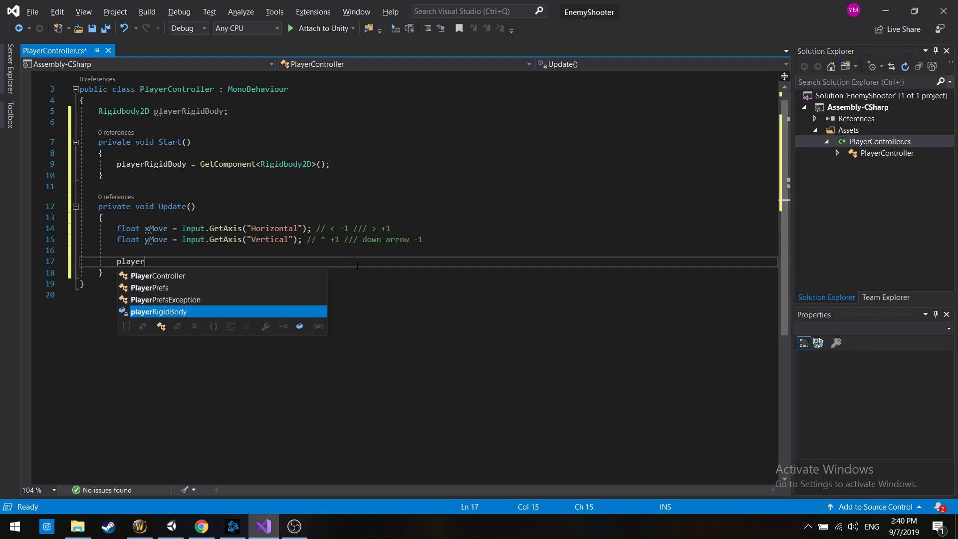
pyautogui.press('Tab')
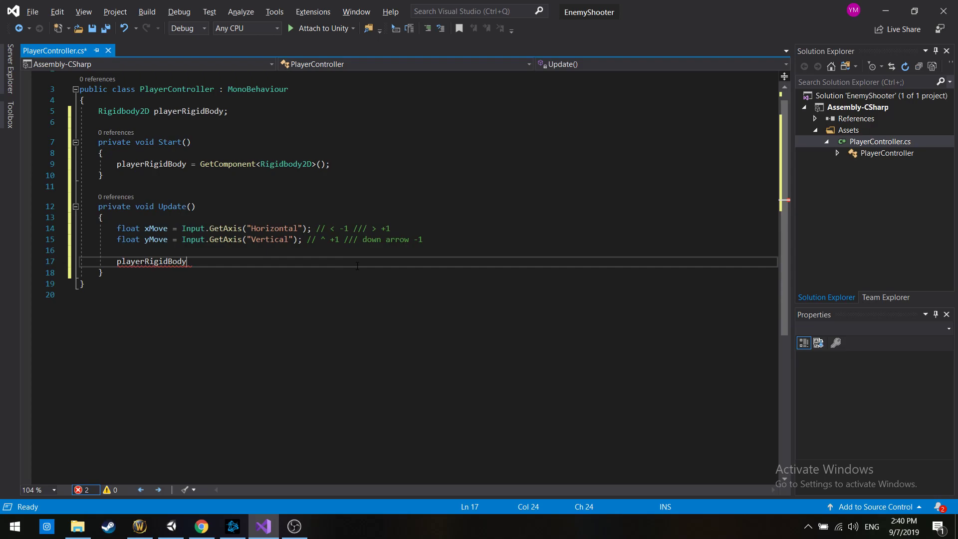
pyautogui.write('.')
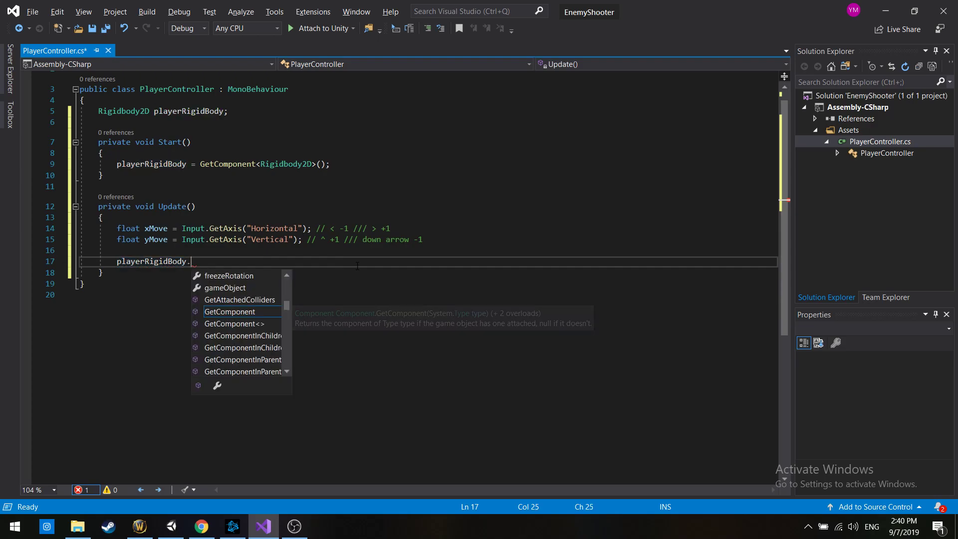
pyautogui.write('velocy')
pyautogui.press('BackSpace')
# Append " =" to playerRigidBody.velocity and check the xMove and yMove declarations above it
pyautogui.press('BackSpace')
pyautogui.press('BackSpace')
pyautogui.write('c')
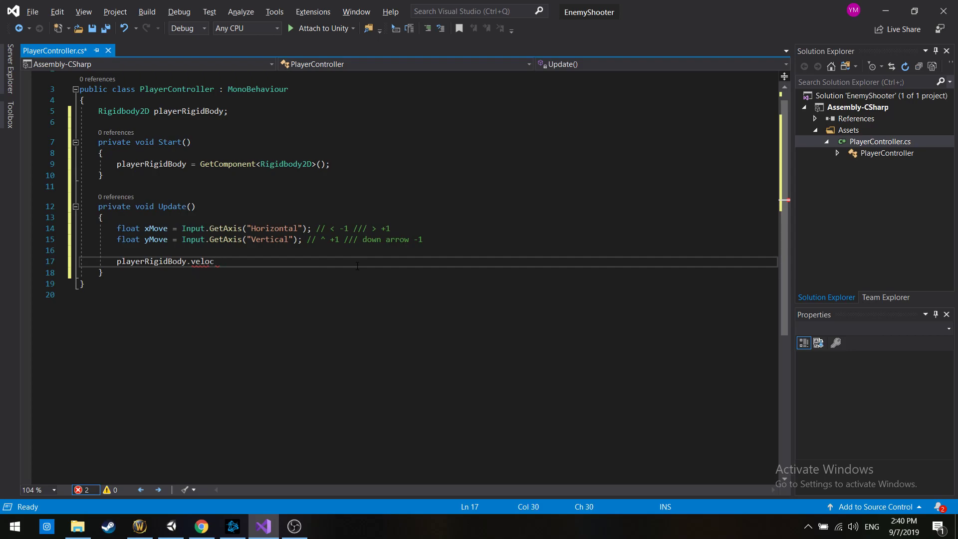
pyautogui.write('ity =')
pyautogui.press('BackSpace')
pyautogui.press('BackSpace')
pyautogui.press('BackSpace')
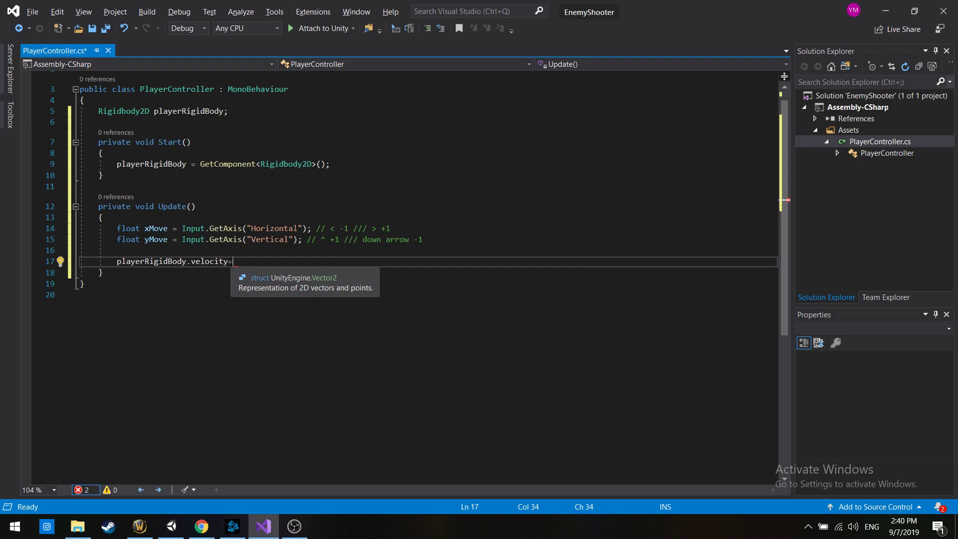
pyautogui.press('BackSpace')
pyautogui.write('=')
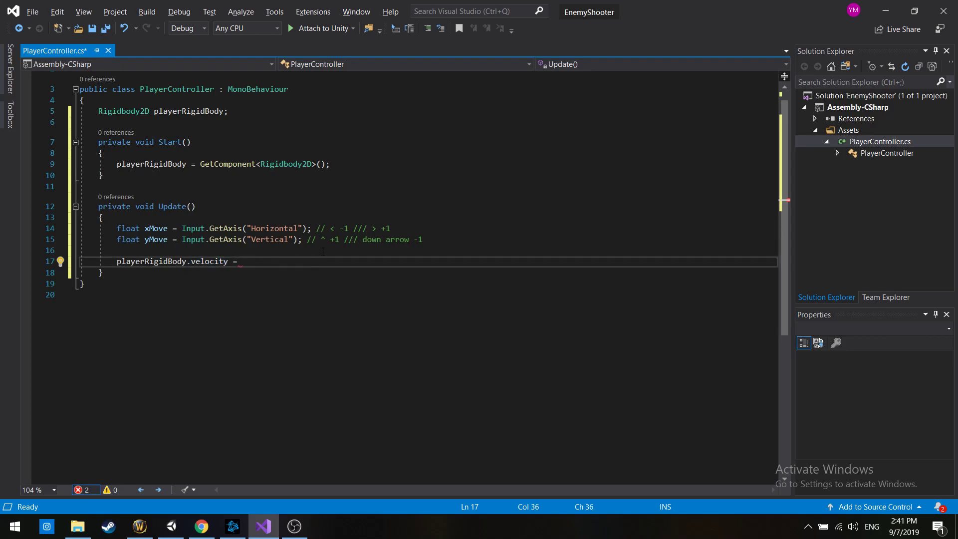
pyautogui.moveTo(117, 228); pyautogui.dragTo(168, 240)
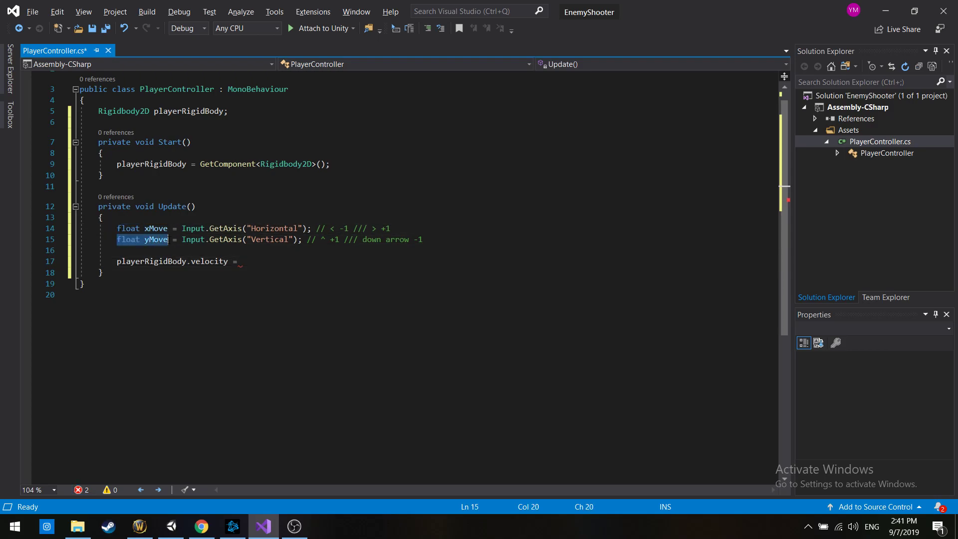
pyautogui.click(246, 254)
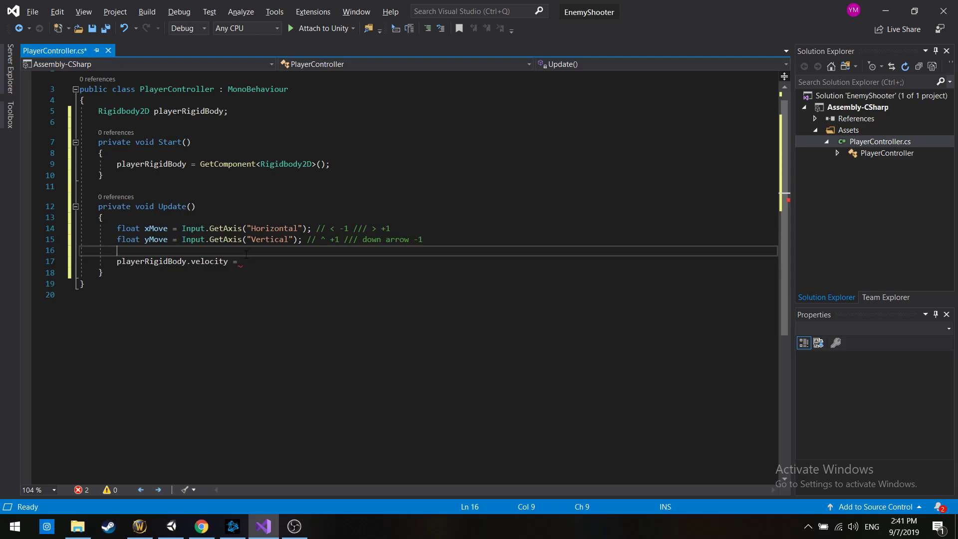
# Declare "Vector2 movementXY = new Vector2(xMove, yMove);" in Update between the yMove and velocity lines
pyautogui.doubleClick(167, 228)
pyautogui.doubleClick(165, 241)
pyautogui.moveTo(192, 252); pyautogui.dragTo(220, 260)
pyautogui.click(233, 250)
pyautogui.write('Vector2 move')
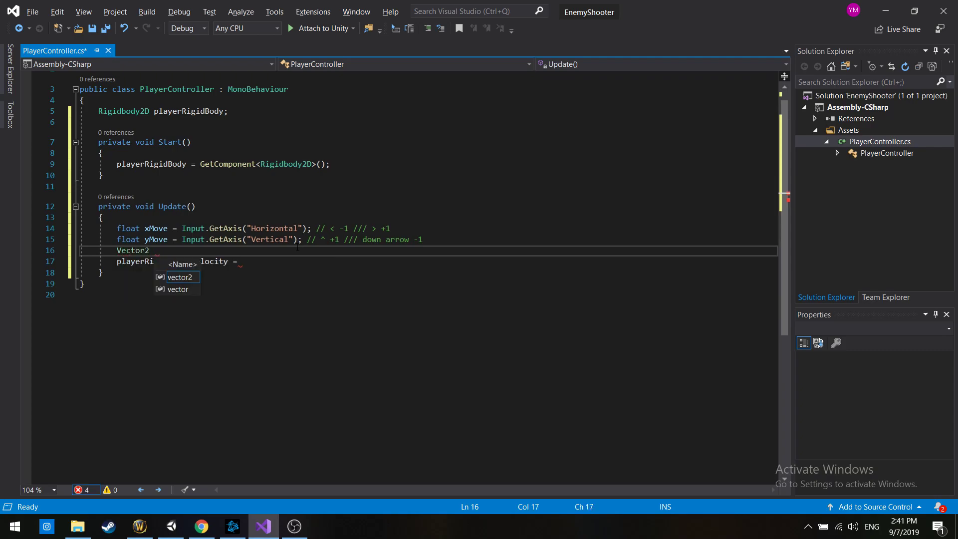
pyautogui.write('mentXY = ')
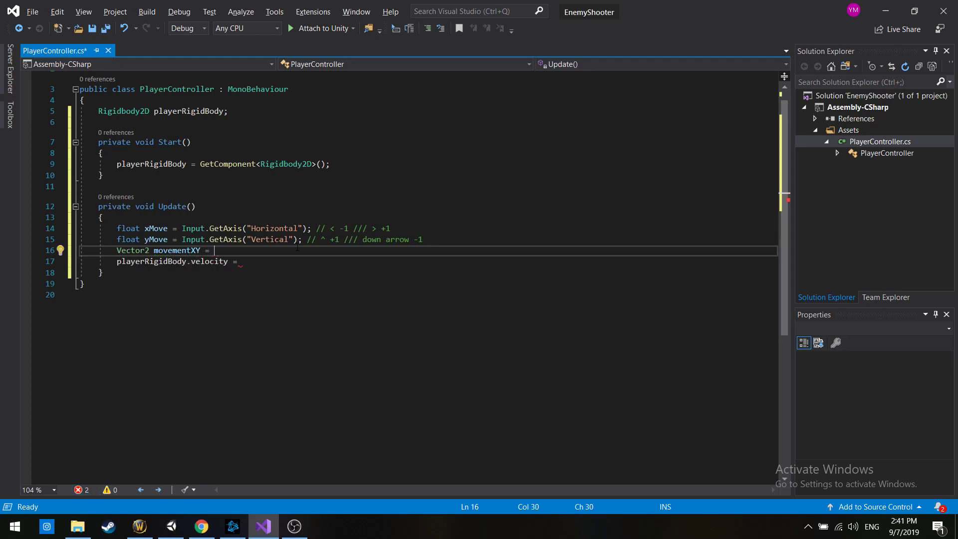
pyautogui.write('new Vector2(')
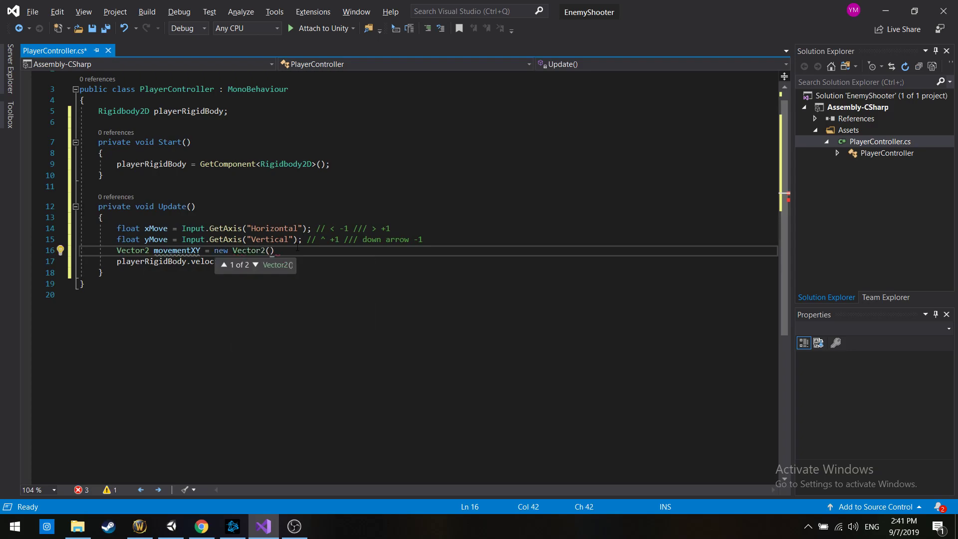
pyautogui.write('xMove, y')
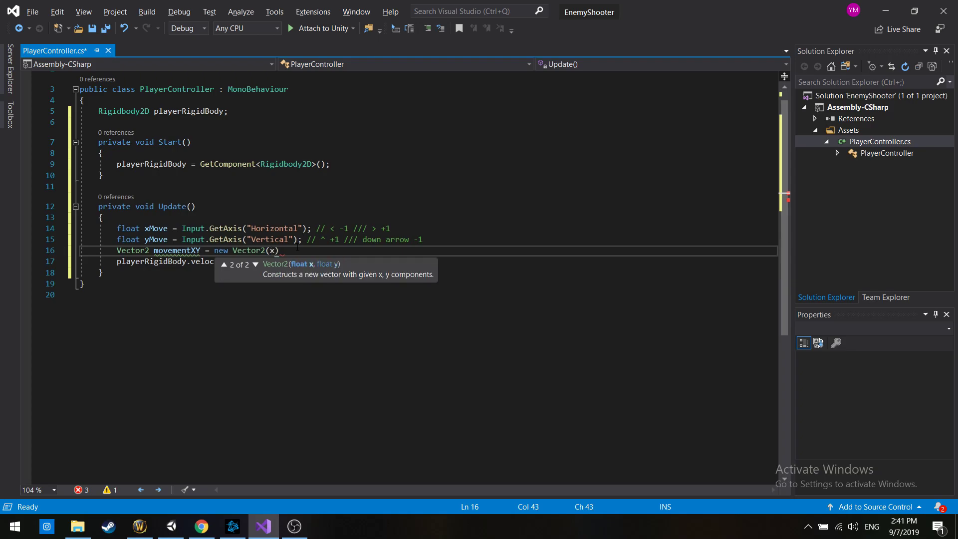
pyautogui.write('Move);')
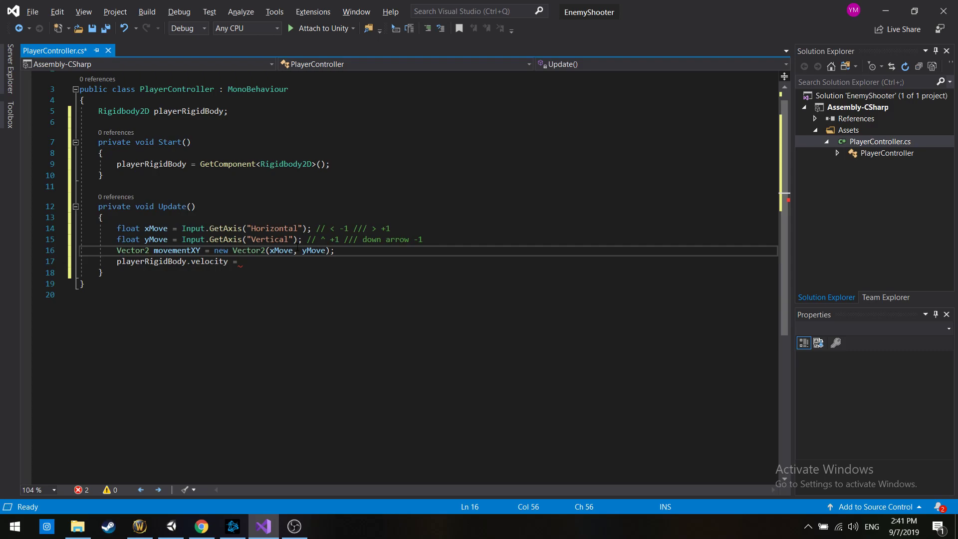
# Complete the playerRigidBody.velocity assignment with "movementXY;" and save PlayerController.cs
pyautogui.press('Down')
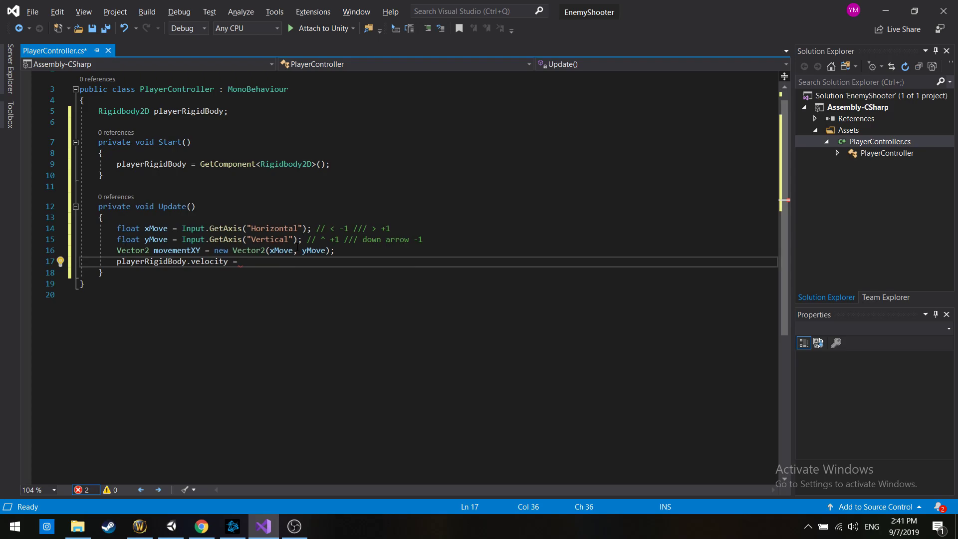
pyautogui.write('move')
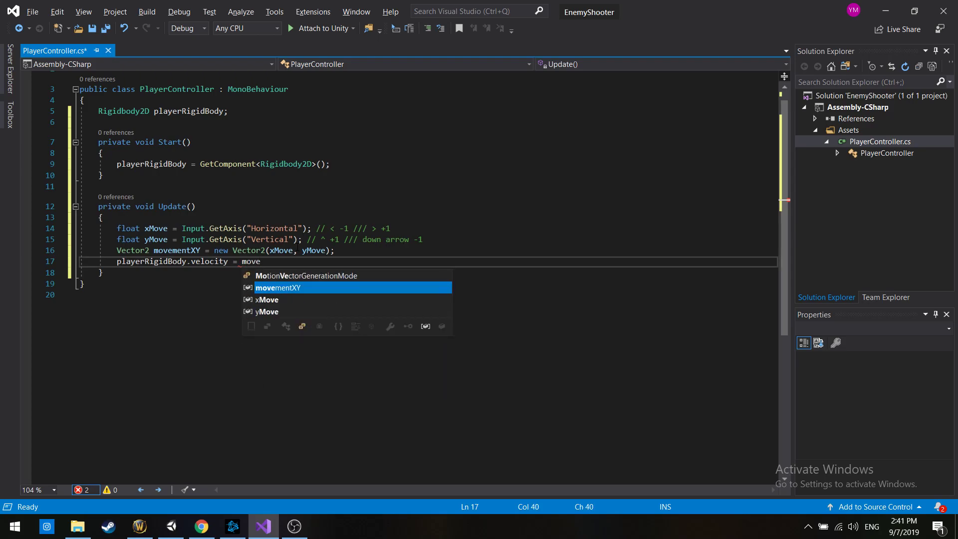
pyautogui.write('mentXY;')
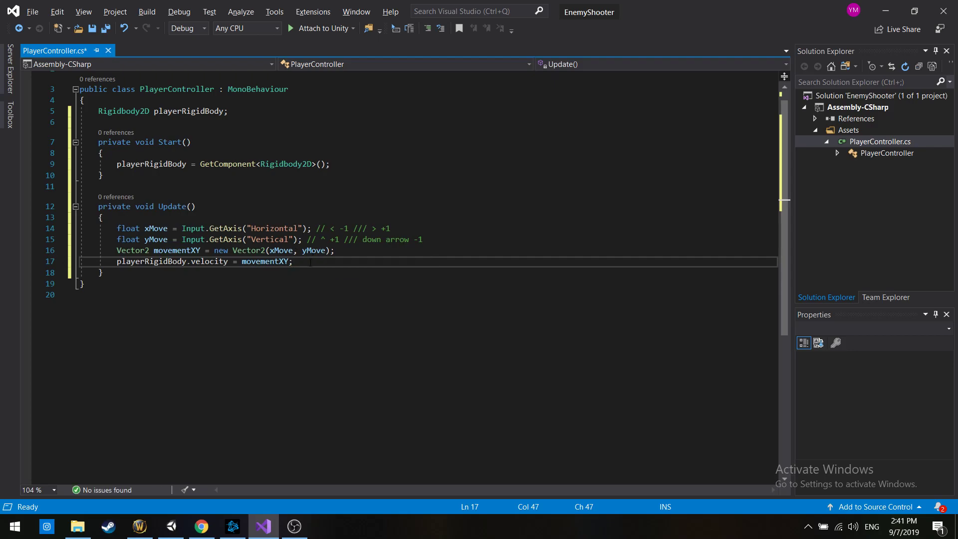
pyautogui.moveTo(300, 263); pyautogui.dragTo(80, 111)
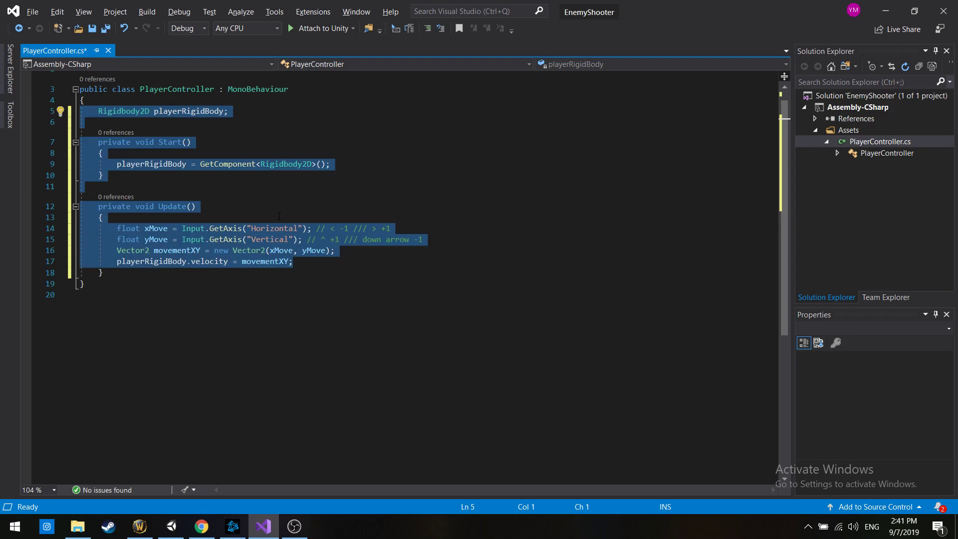
pyautogui.hotkey('ctrl', 's')
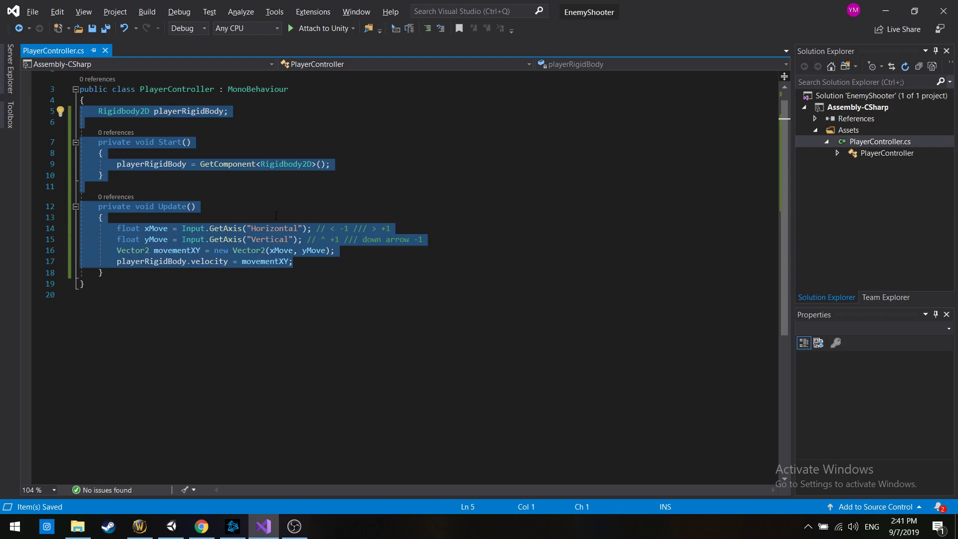
pyautogui.click(276, 216)
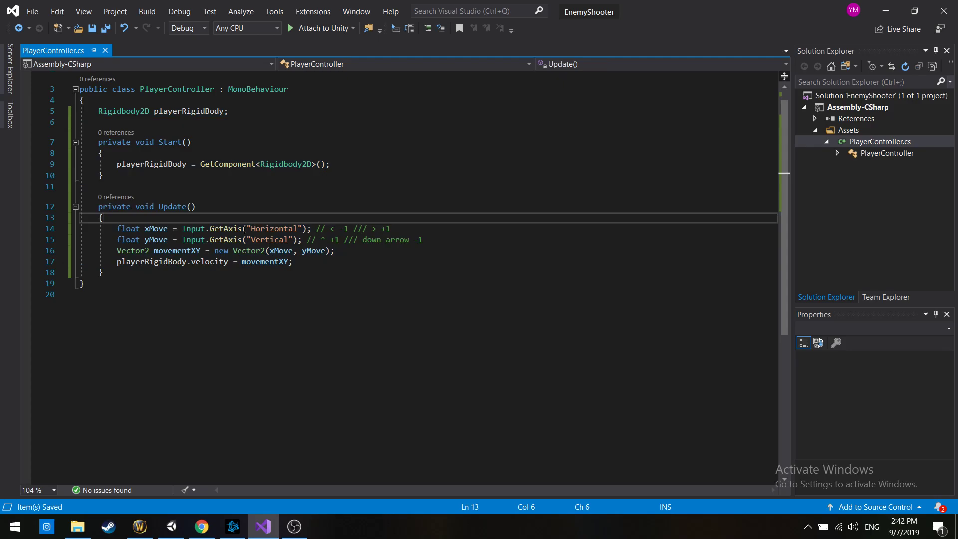
# Copy "Vector2 movementXY" from Update into a class field below playerRigidBody, ending it with a semicolon and a blank line
pyautogui.moveTo(246, 228)
pyautogui.moveTo(118, 251); pyautogui.dragTo(201, 251)
pyautogui.moveTo(159, 206); pyautogui.dragTo(190, 216)
pyautogui.click(188, 217)
pyautogui.moveTo(118, 250); pyautogui.dragTo(200, 251)
pyautogui.hotkey('ctrl', 'c')
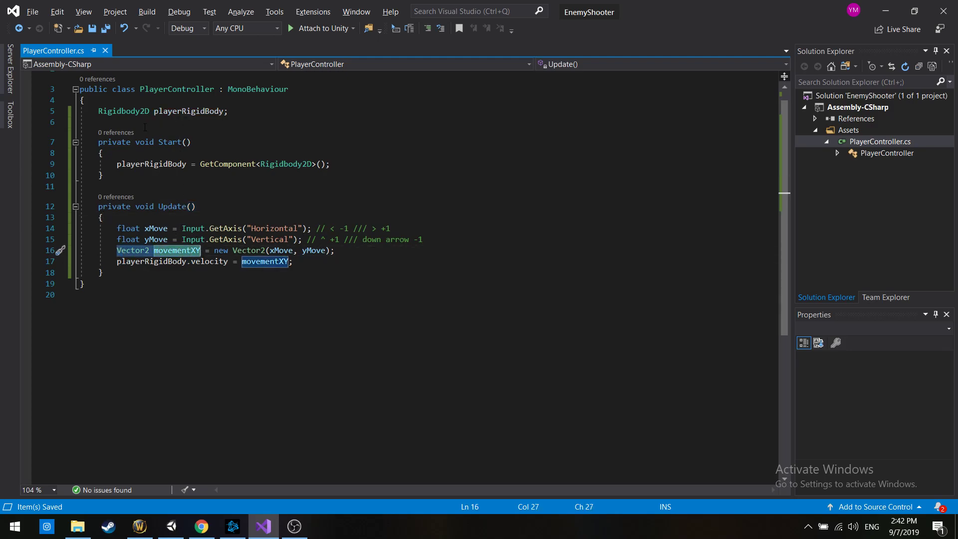
pyautogui.click(183, 121)
pyautogui.hotkey('ctrl', 'v')
pyautogui.write(';')
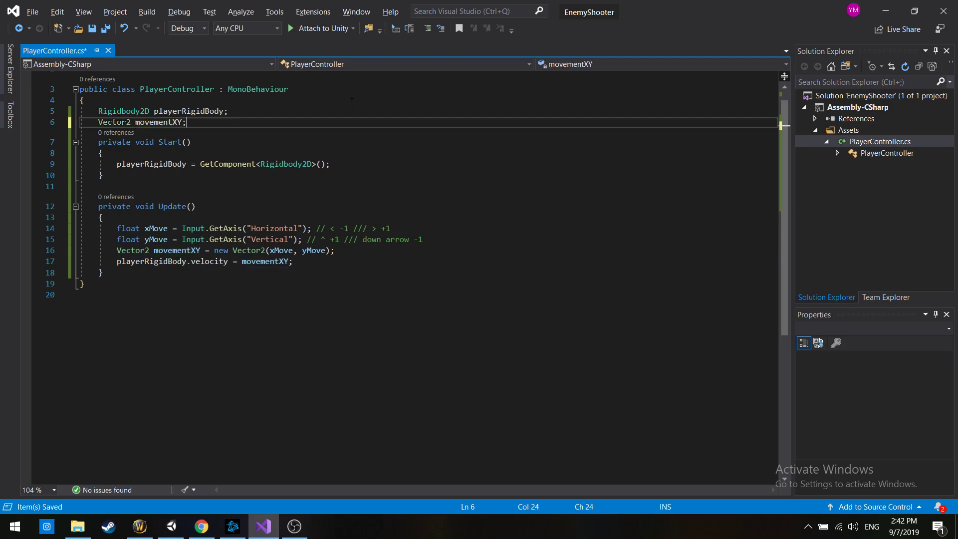
pyautogui.press('Return')
# Remove the Vector2 type from the movementXY line in Update so it assigns the class field, and save the script
pyautogui.doubleClick(132, 261)
pyautogui.press('BackSpace')
pyautogui.press('BackSpace')
pyautogui.moveTo(187, 122); pyautogui.dragTo(98, 122)
pyautogui.moveTo(158, 218); pyautogui.dragTo(186, 223)
pyautogui.moveTo(98, 122); pyautogui.dragTo(187, 122)
pyautogui.moveTo(117, 261); pyautogui.dragTo(298, 261)
pyautogui.click(340, 262)
pyautogui.hotkey('ctrl', 's')
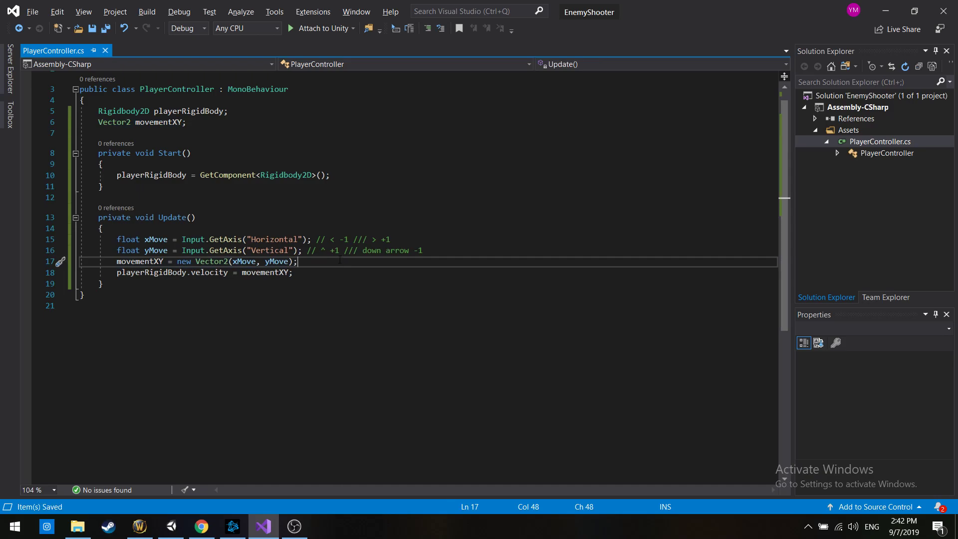
# Review the Update method's axis readings and the movementXY assignment
pyautogui.click(168, 217)
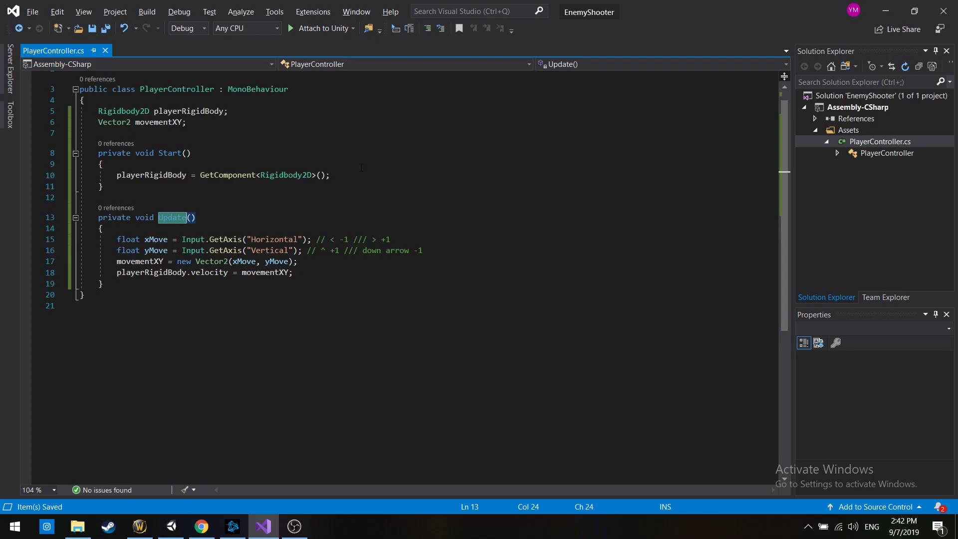
pyautogui.moveTo(115, 261); pyautogui.dragTo(298, 261)
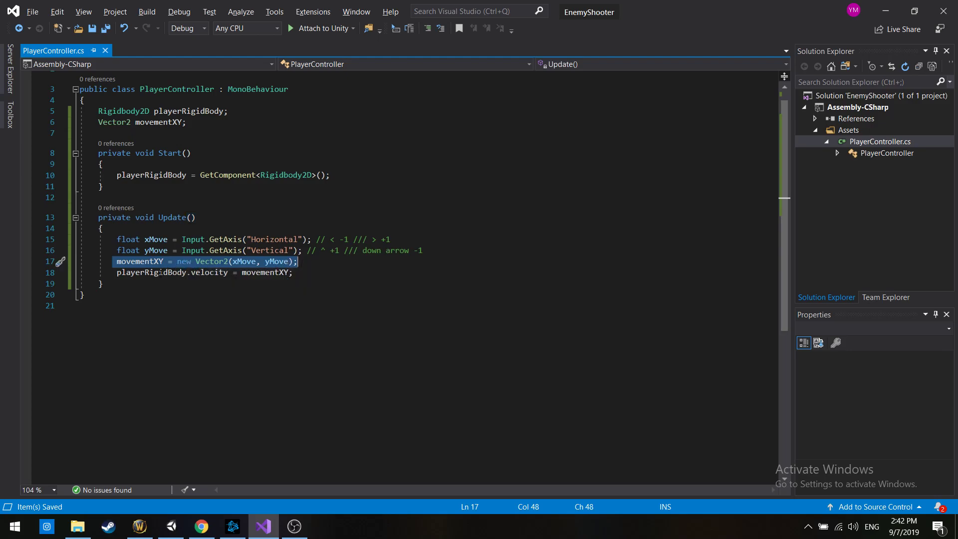
pyautogui.moveTo(117, 239); pyautogui.dragTo(313, 259)
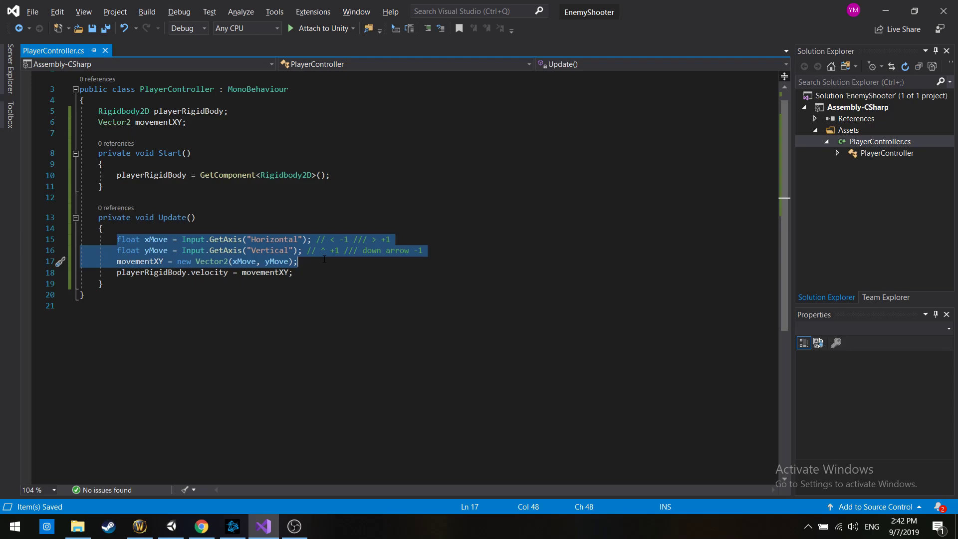
pyautogui.click(324, 258)
pyautogui.moveTo(324, 258); pyautogui.dragTo(82, 260)
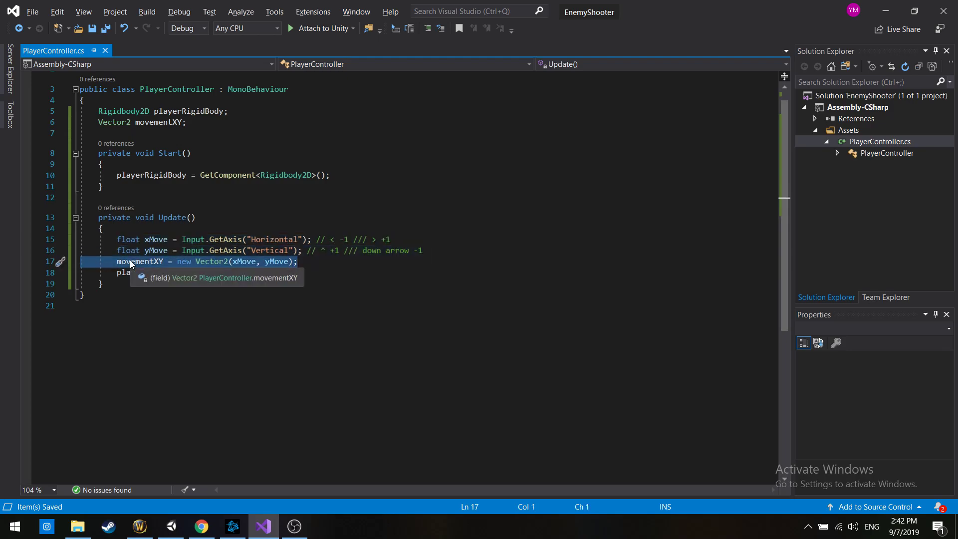
pyautogui.click(189, 230)
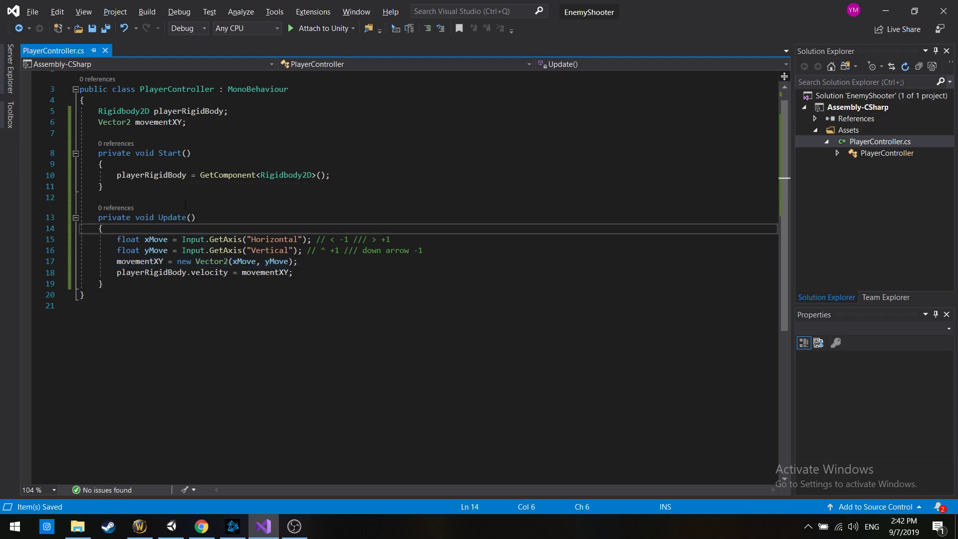
# Copy the playerRigidBody GetComponent line from Start to the beginning of Update
pyautogui.moveTo(117, 175); pyautogui.dragTo(330, 176)
pyautogui.hotkey('ctrl', 'c')
pyautogui.click(205, 227)
pyautogui.press('Return')
pyautogui.hotkey('ctrl', 'v')
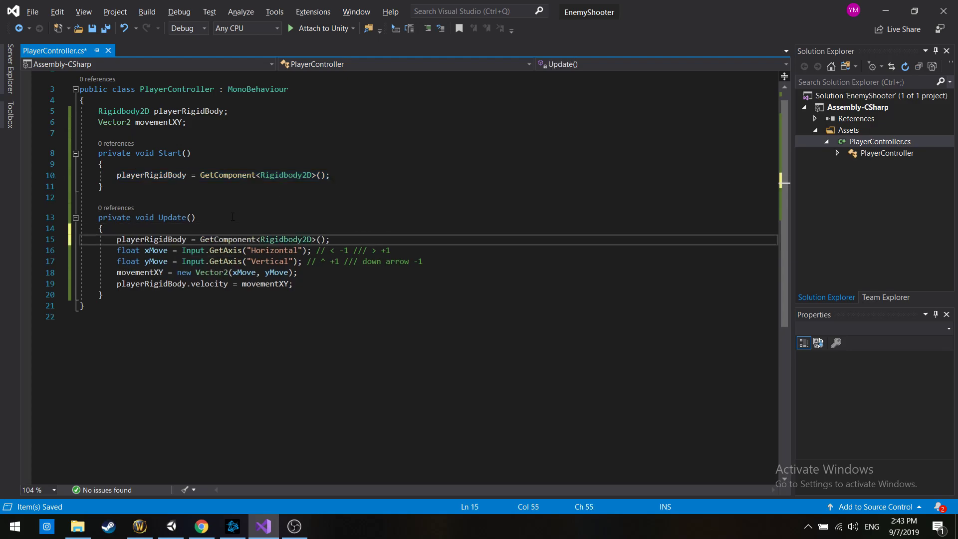
# Delete the duplicated GetComponent line from Update, save the script, and recheck the original line in Start
pyautogui.hotkey('ctrl', 'shift', 'Left')
pyautogui.hotkey('ctrl', 'shift', 'Left')
pyautogui.hotkey('ctrl', 'shift', 'Left')
pyautogui.hotkey('ctrl', 'shift', 'Left')
pyautogui.hotkey('ctrl', 'shift', 'Left')
pyautogui.hotkey('ctrl', 'shift', 'Left')
pyautogui.hotkey('ctrl', 'shift', 'Left')
pyautogui.hotkey('ctrl', 'shift', 'Left')
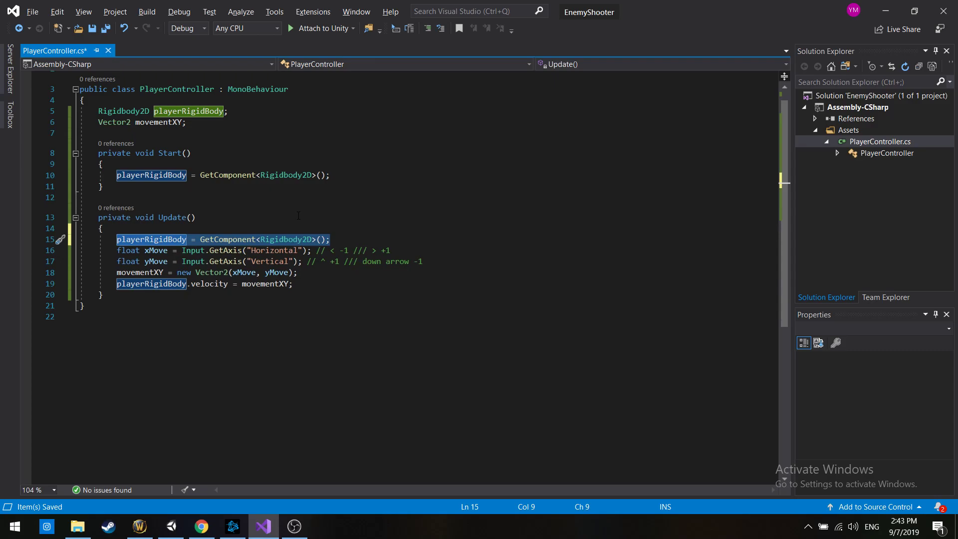
pyautogui.press('Delete')
pyautogui.press('BackSpace')
pyautogui.hotkey('ctrl', 's')
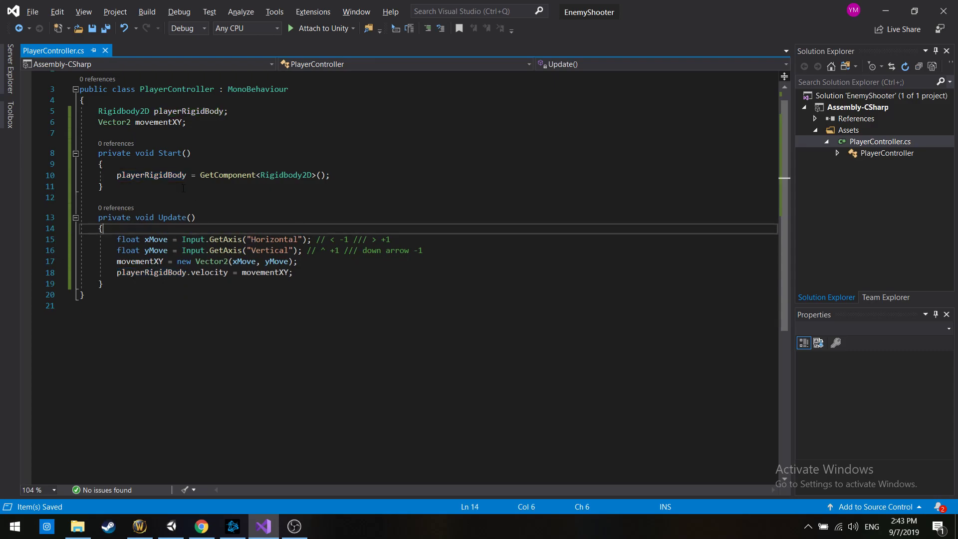
pyautogui.hotkey('ctrl', 'z')
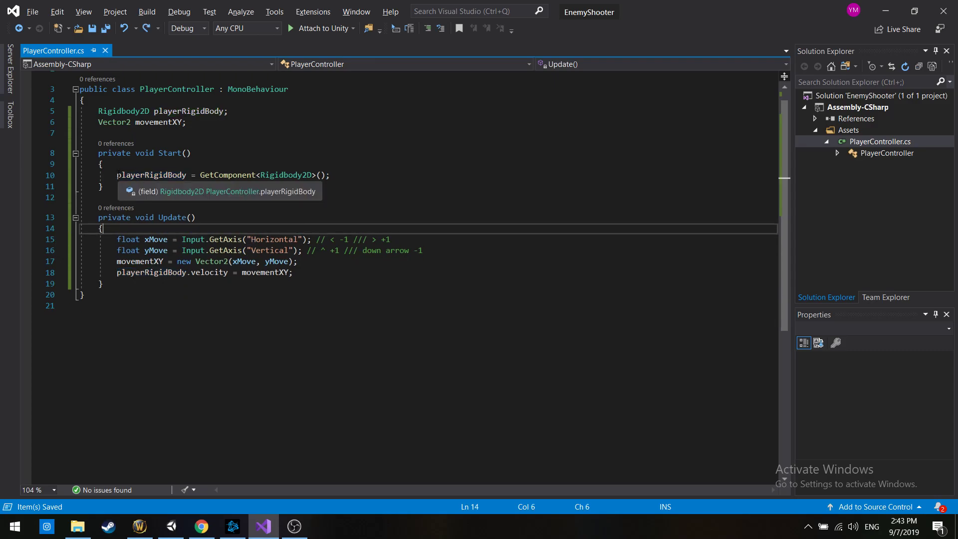
pyautogui.moveTo(118, 175); pyautogui.dragTo(330, 176)
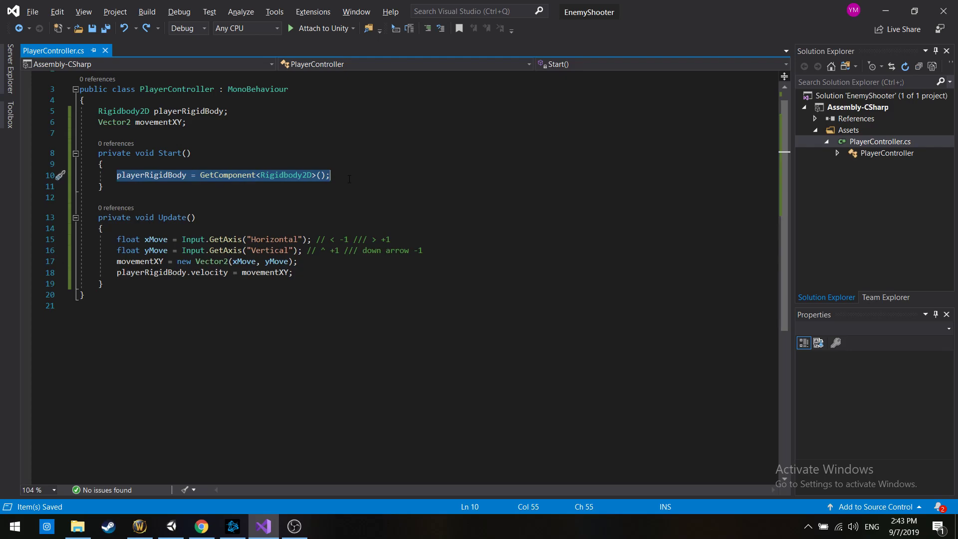
# Switch to Unity, select the Player, and run the scene briefly to see how the Player behaves under gravity
pyautogui.hotkey('alt', 'Tab')
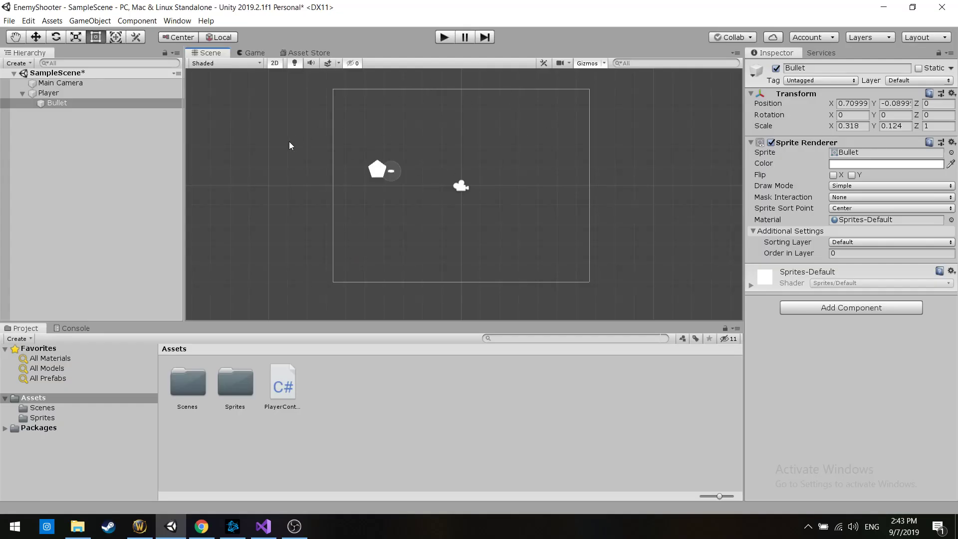
pyautogui.click(296, 143)
pyautogui.click(378, 170)
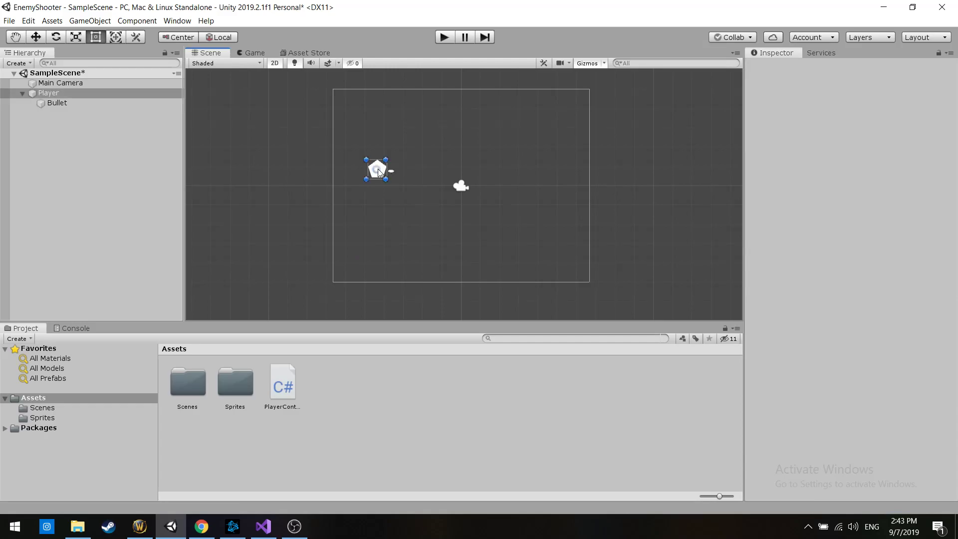
pyautogui.click(444, 37)
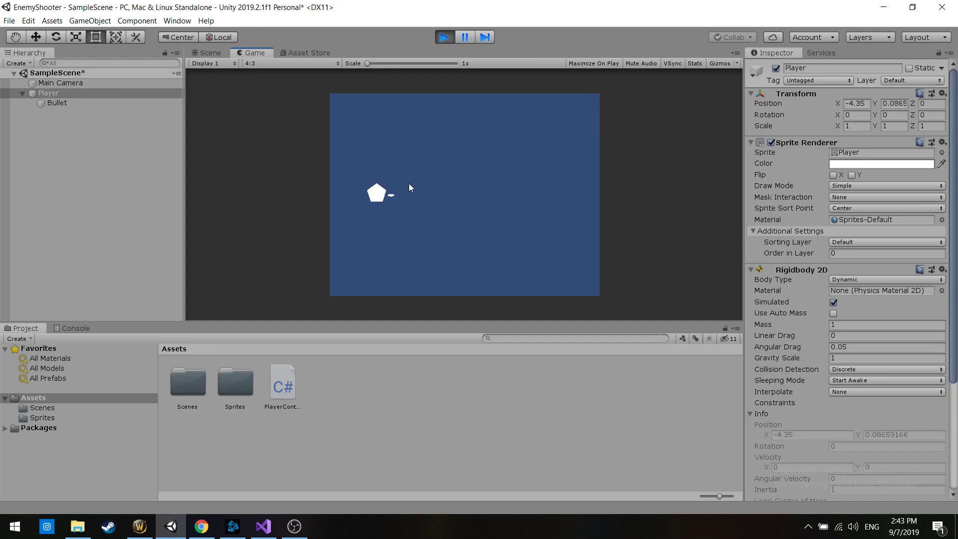
pyautogui.click(444, 38)
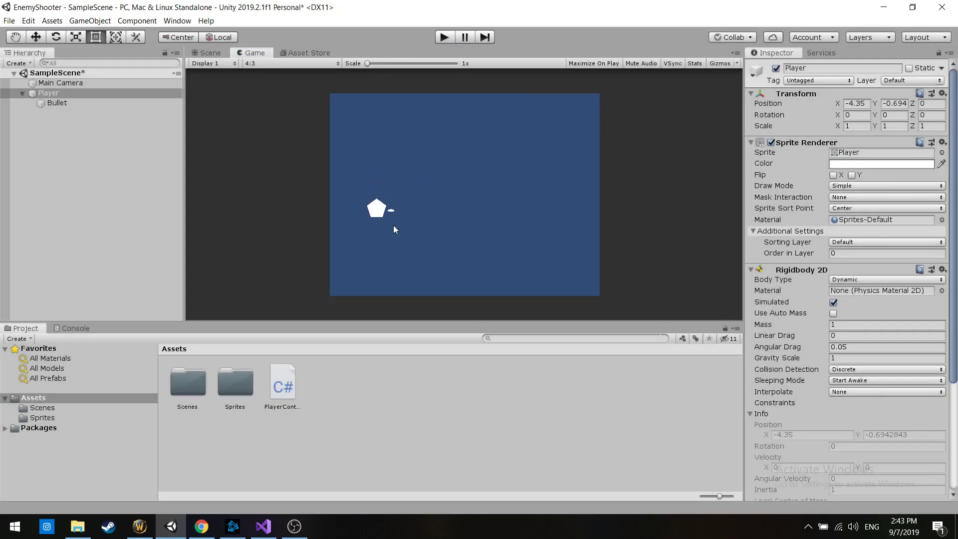
# Set the Player's Rigidbody 2D gravity scale to 0, save the scene, and deselect the Player
pyautogui.click(836, 358)
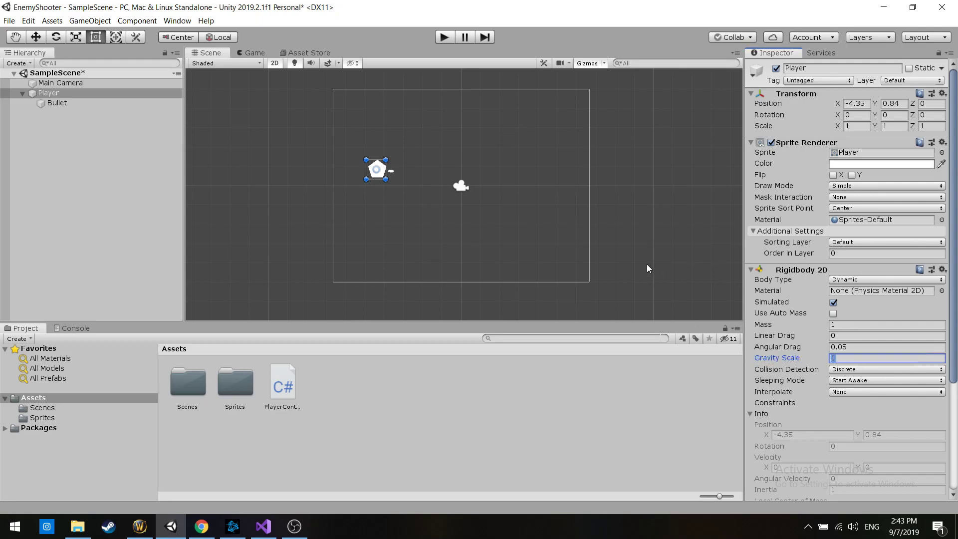
pyautogui.write('0')
pyautogui.hotkey('ctrl', 's')
pyautogui.click(463, 128)
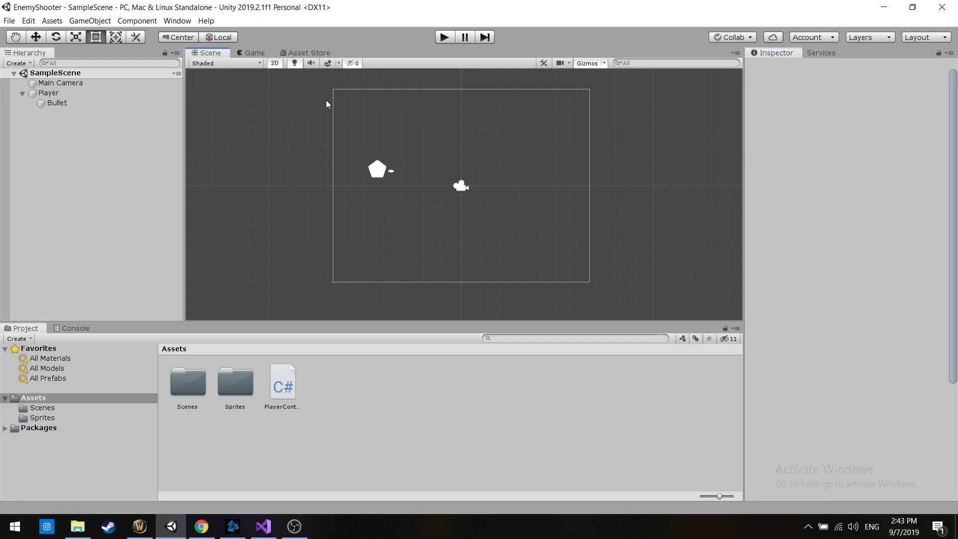
# Play-test the scene by moving the player up, down, left and right, and stop play mode
pyautogui.click(441, 39)
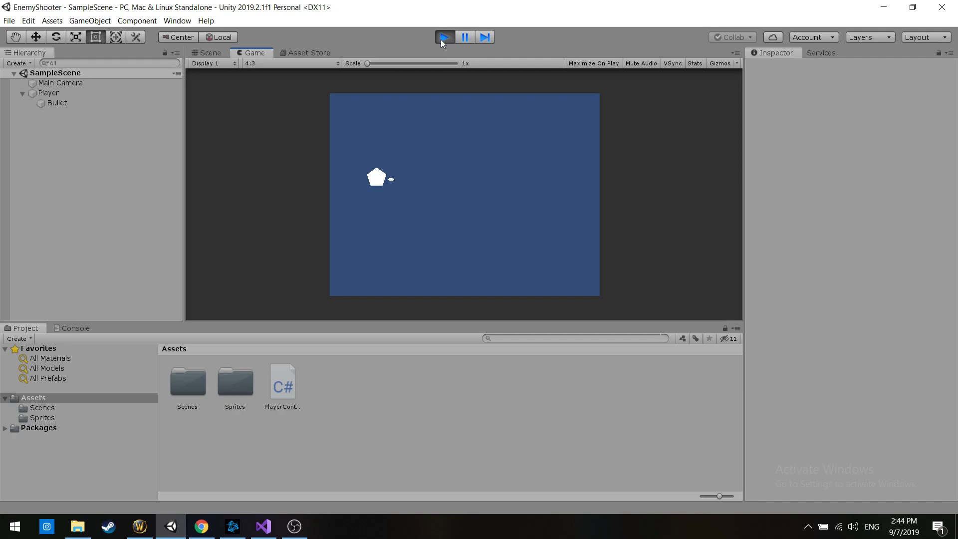
pyautogui.press('d')
pyautogui.press('w')
pyautogui.press('a')
pyautogui.press('s')
pyautogui.press('d')
pyautogui.press('w')
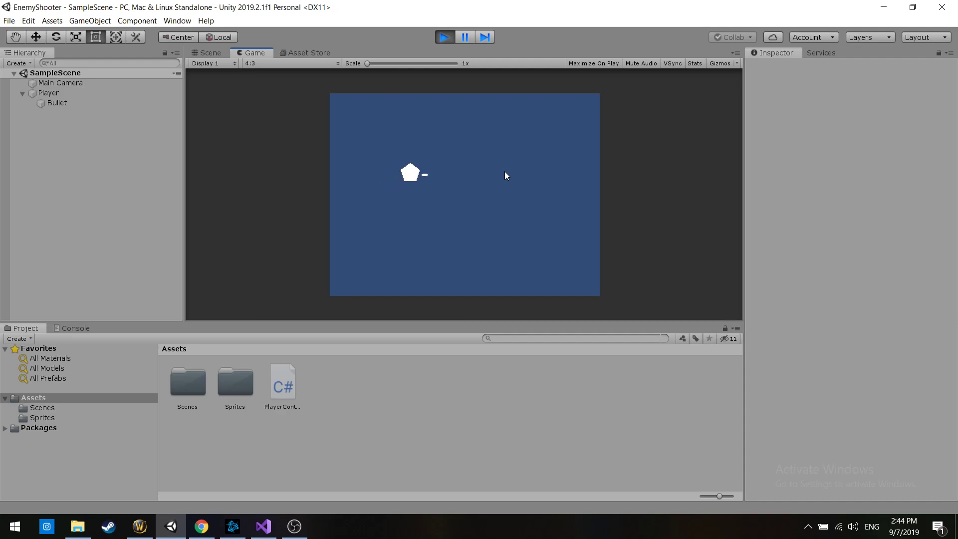
pyautogui.press('a')
pyautogui.press('s')
pyautogui.press('d')
pyautogui.click(442, 37)
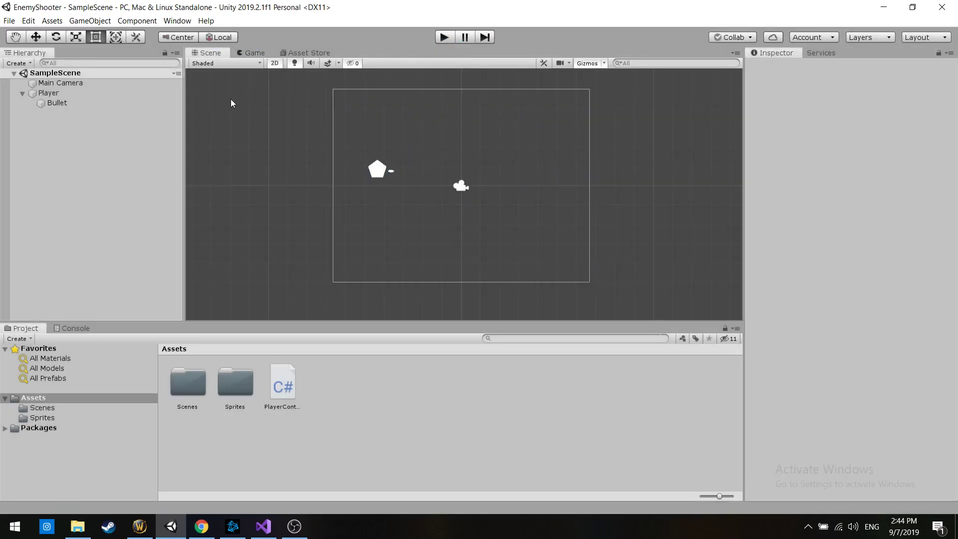
# Select the Player and review its Rigidbody 2D and Player Controller components
pyautogui.click(86, 104)
pyautogui.click(79, 94)
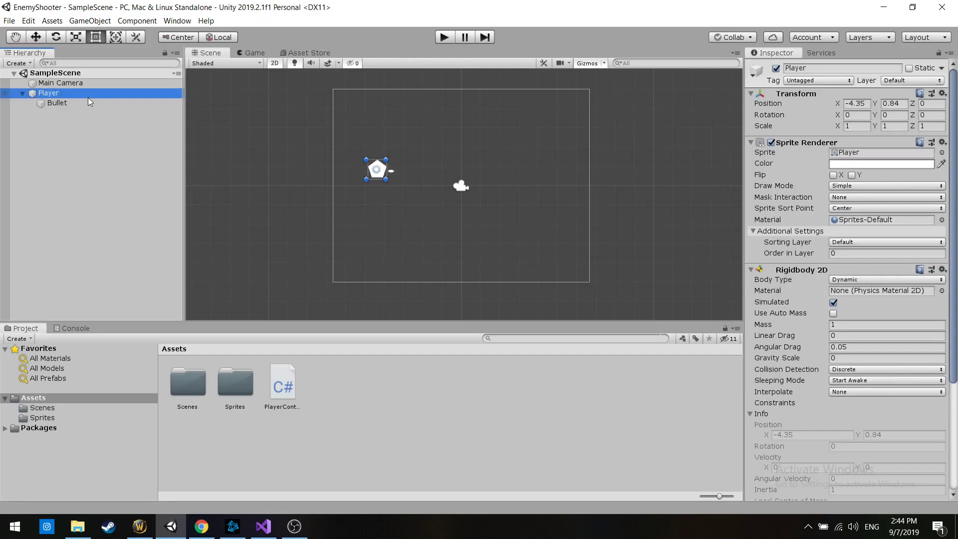
pyautogui.scroll(-5, 824, 291)
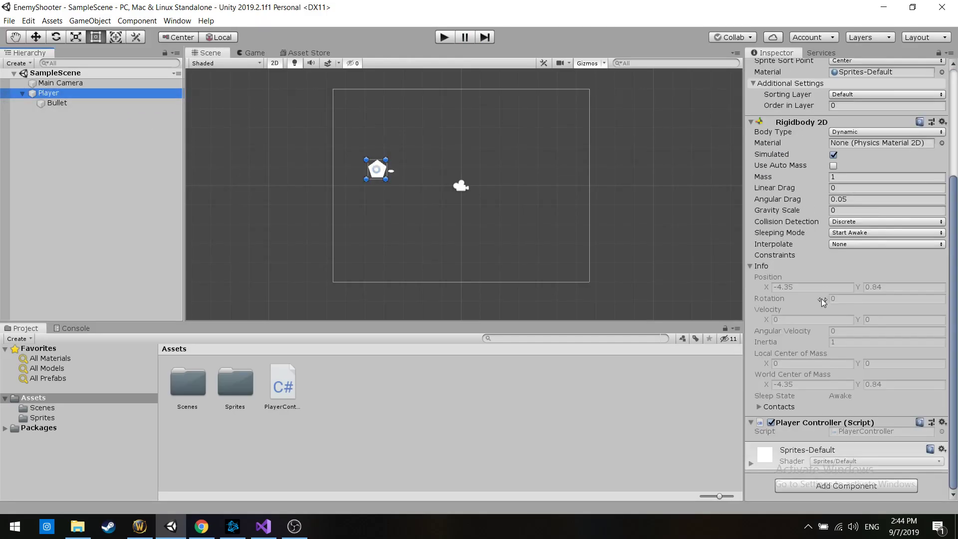
# Switch to Visual Studio, declare a [SerializeField] float movementSpeed at the start of the PlayerController class, and save the script
pyautogui.hotkey('alt', 'Tab')
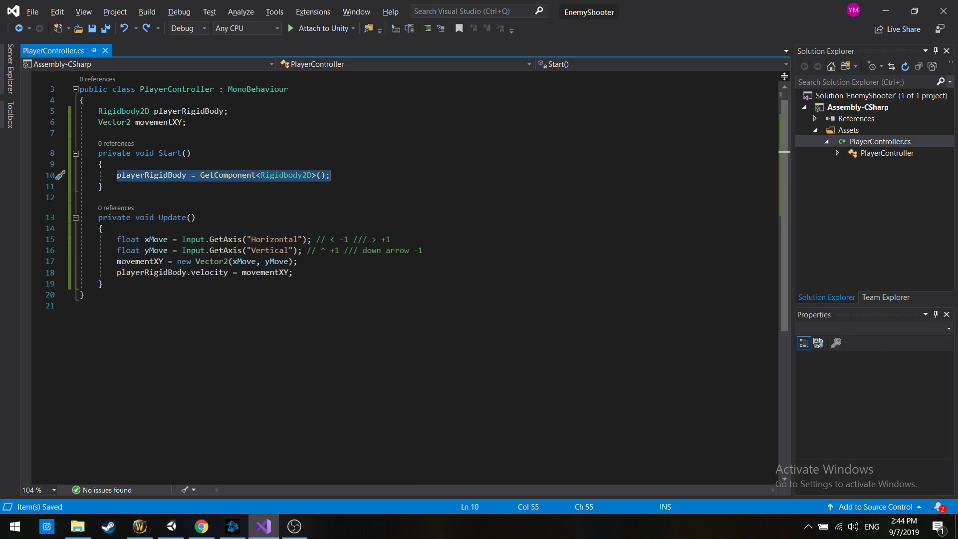
pyautogui.click(327, 155)
pyautogui.click(299, 111)
pyautogui.click(289, 101)
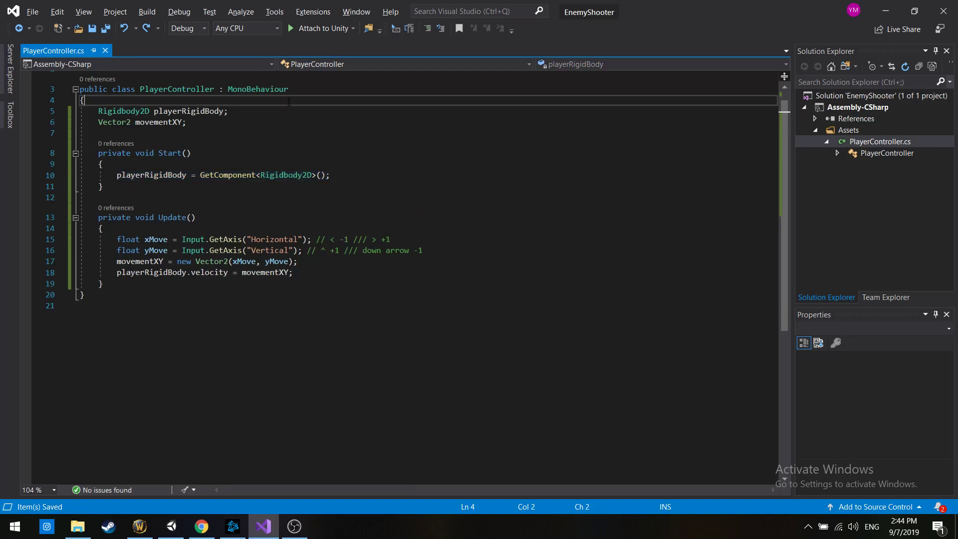
pyautogui.press('Return')
pyautogui.write('[SerializeField] ')
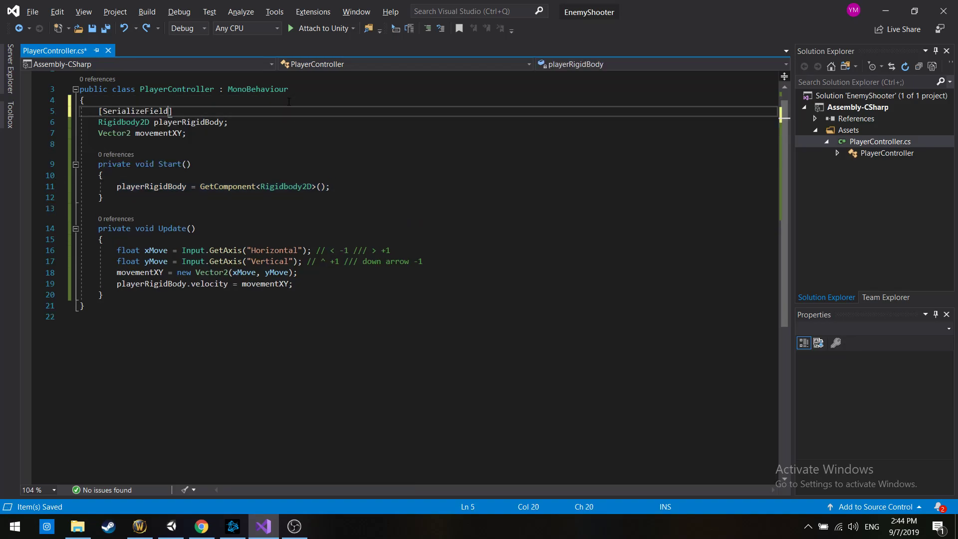
pyautogui.write('float movementSpeed;')
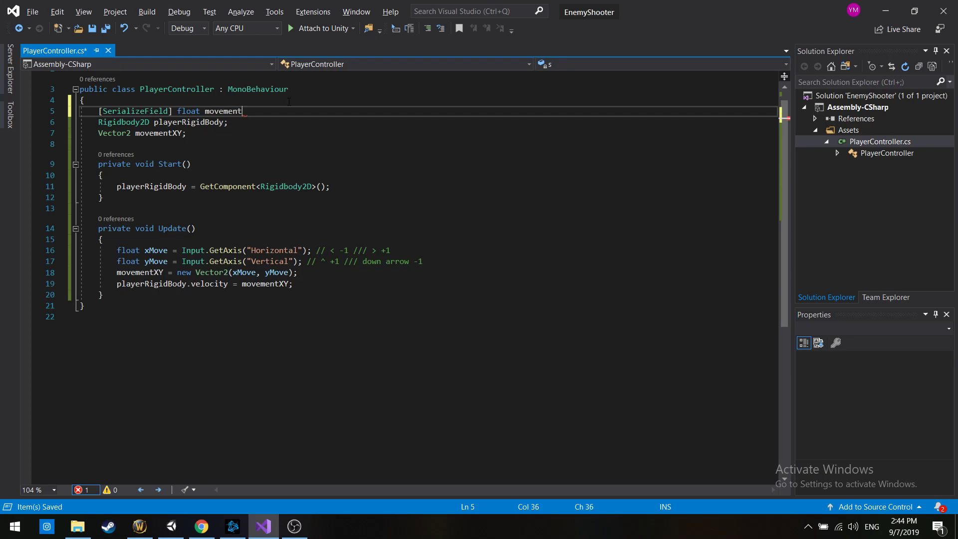
pyautogui.hotkey('ctrl', 's')
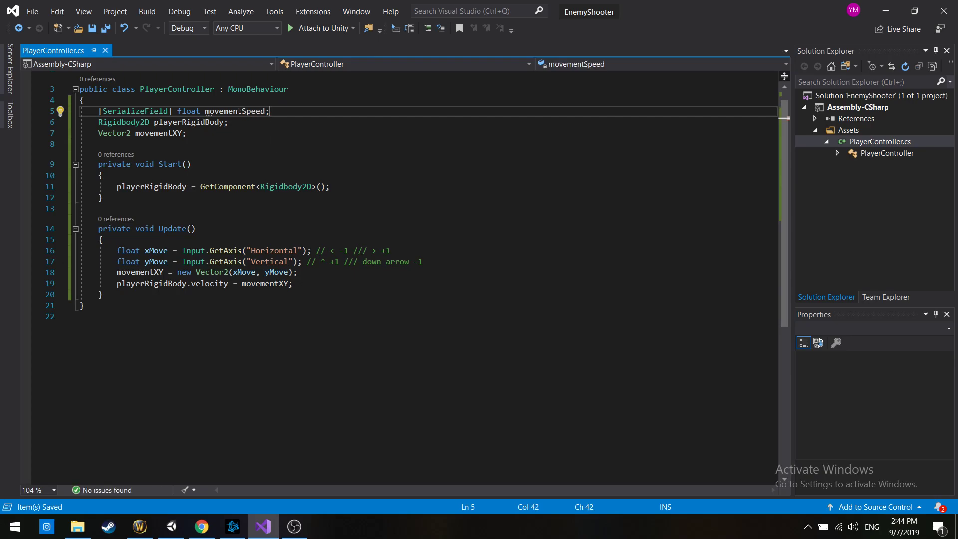
# Multiply movementXY by movementSpeed in Update's velocity assignment and save the script
pyautogui.click(289, 284)
pyautogui.write('* s')
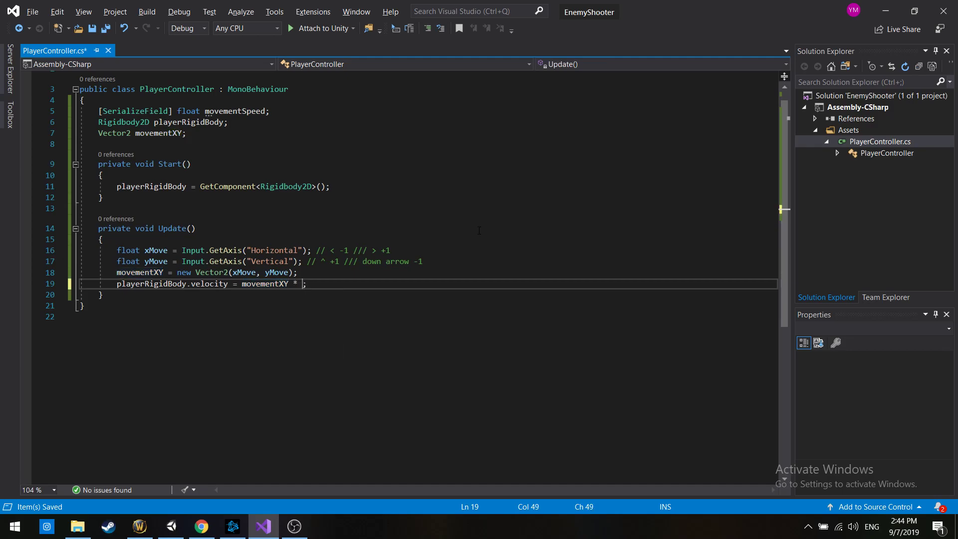
pyautogui.write('p')
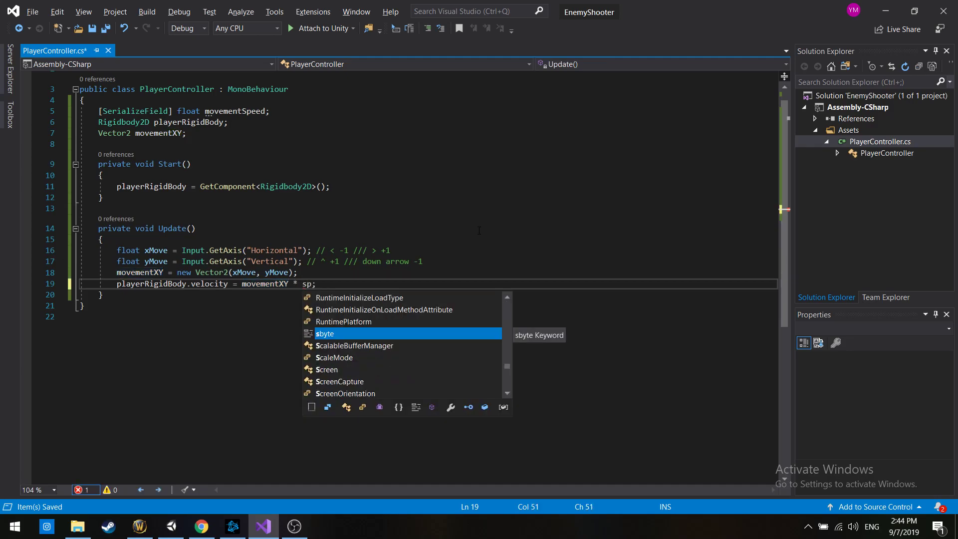
pyautogui.write('eed')
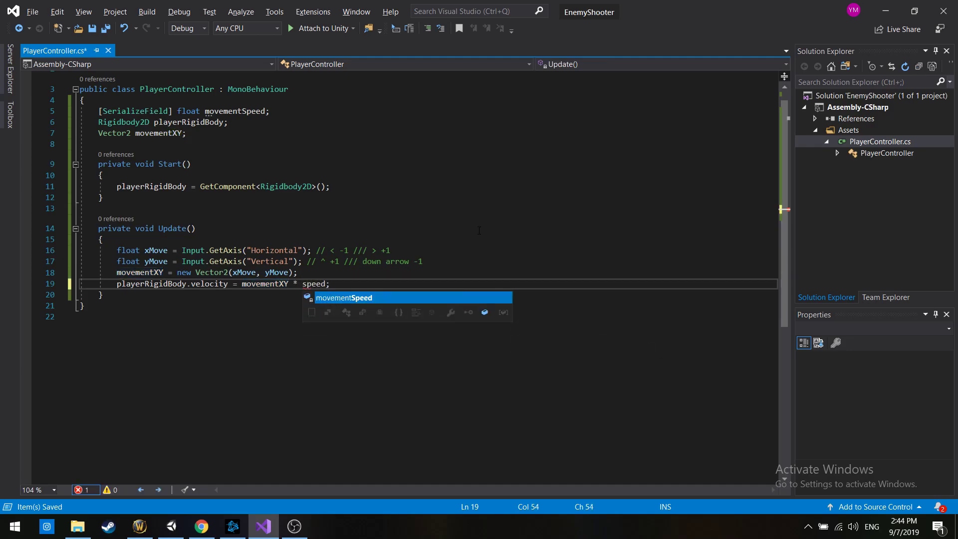
pyautogui.press('Tab')
pyautogui.hotkey('ctrl', 's')
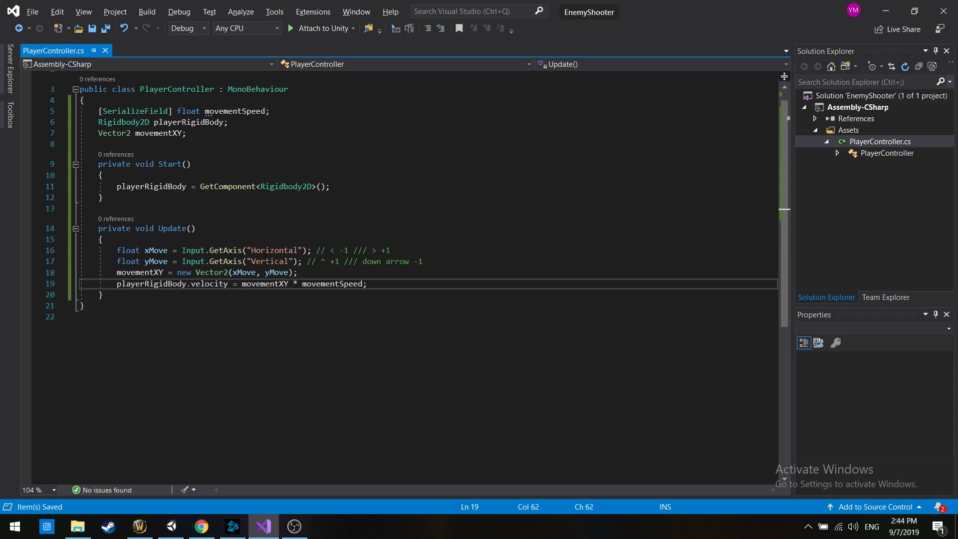
# Append the comment "// (+1, 0) * 5" to the velocity assignment line
pyautogui.click(243, 283)
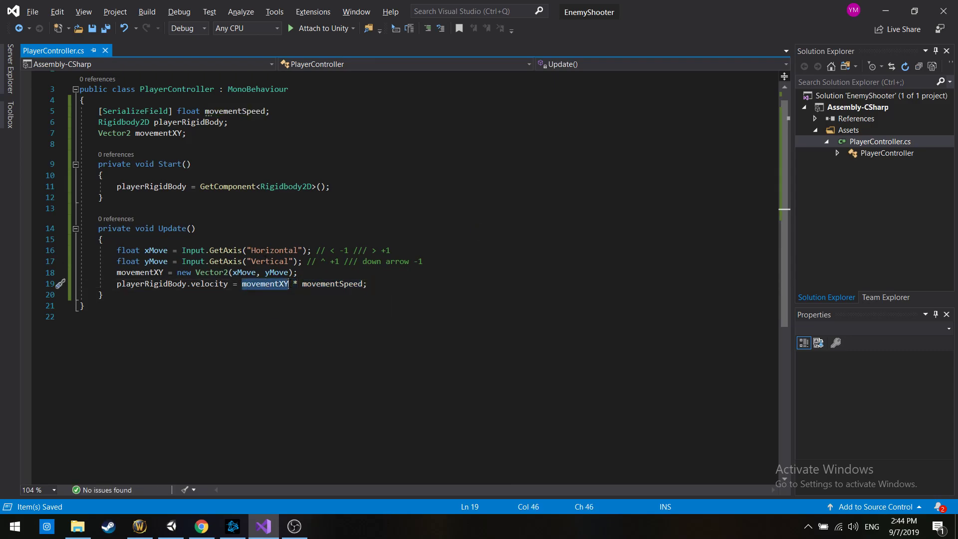
pyautogui.press('End')
pyautogui.write('/')
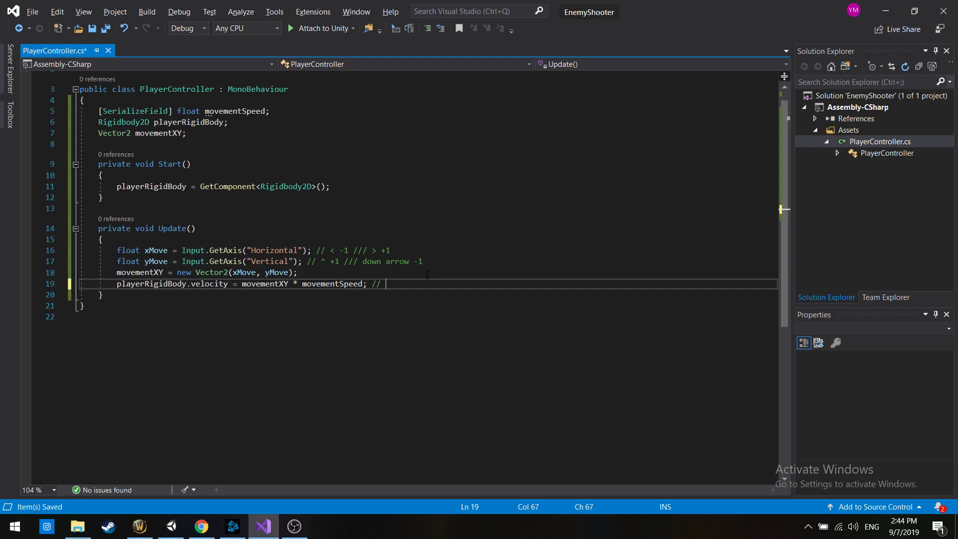
pyautogui.write('/ +1,')
pyautogui.hotkey('ctrl', '0')
pyautogui.hotkey('shift', '0')
pyautogui.press('Left')
pyautogui.press('Left')
pyautogui.press('Left')
pyautogui.press('Left')
pyautogui.write('(')
pyautogui.press('Right')
pyautogui.press('Right')
pyautogui.press('Right')
pyautogui.press('Right')
pyautogui.write(') * ')
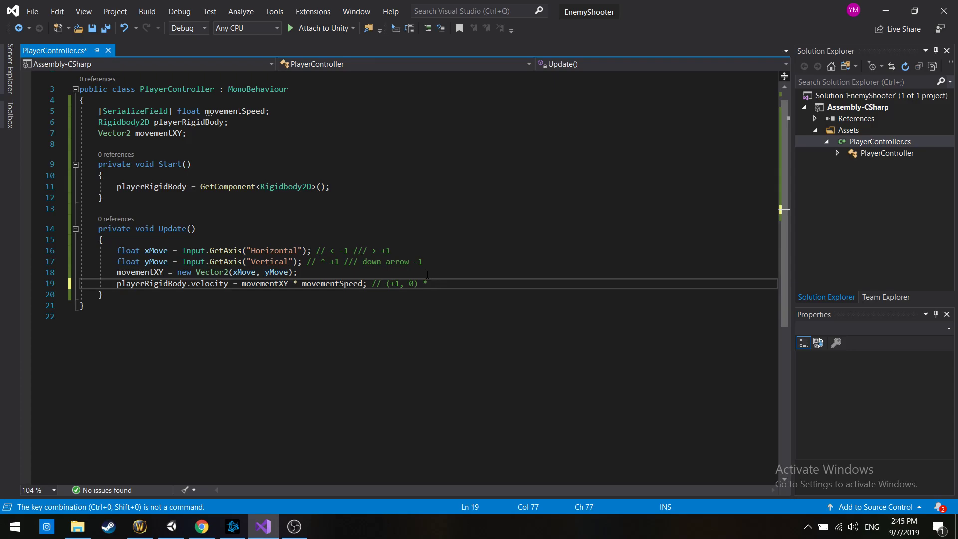
pyautogui.write('5')
pyautogui.write(' =')
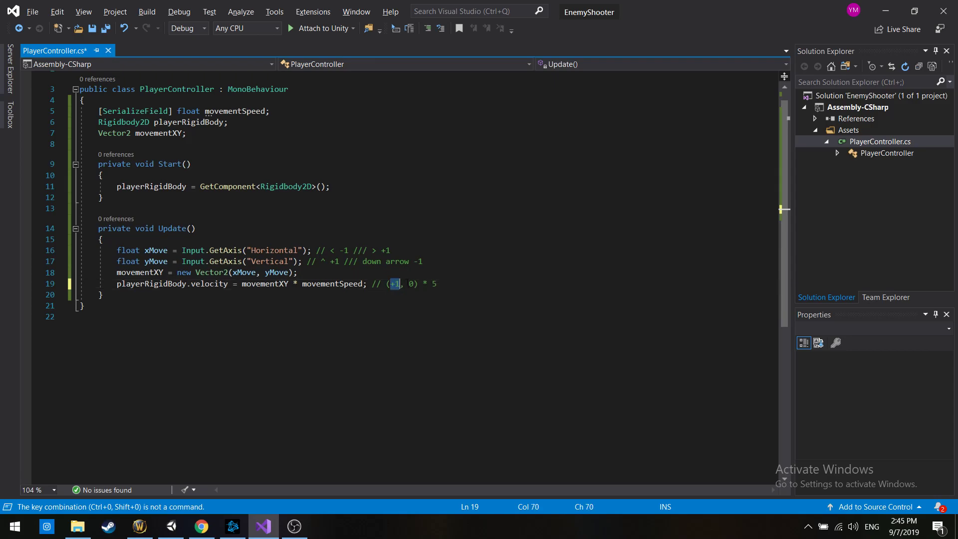
pyautogui.write('> 5 * 1')
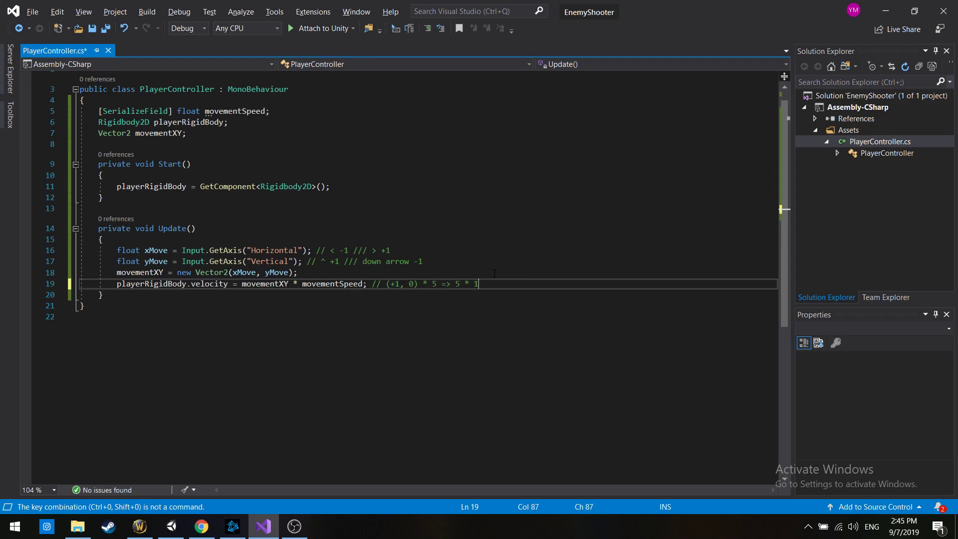
pyautogui.write(')')
# Extend the velocity comment with the worked multiplication "=> ((5 * 1), (5 * 0))"
pyautogui.press('Left')
pyautogui.press('Left')
pyautogui.write('((')
pyautogui.press('End')
pyautogui.write(', (5*')
pyautogui.press('BackSpace')
pyautogui.write('* 0))')
pyautogui.press('Left')
pyautogui.press('End')
# Finish the velocity comment with "=> x = 5; y = 0;" and save the script
pyautogui.write('=> x = 5; y = 0;')
pyautogui.moveTo(552, 280); pyautogui.dragTo(581, 283)
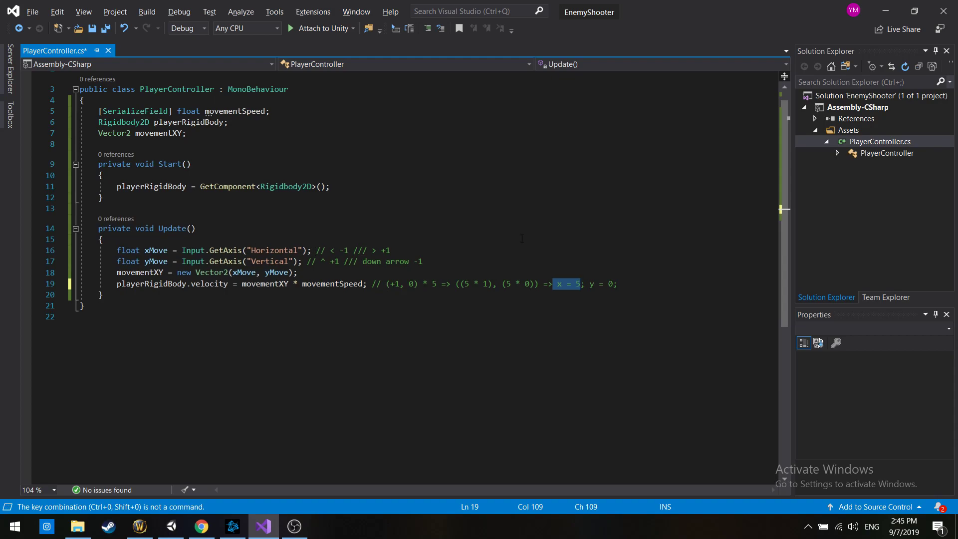
pyautogui.hotkey('ctrl', 's')
# Switch to Unity and set the Player Controller's Movement Speed to 5
pyautogui.hotkey('alt', 'Tab')
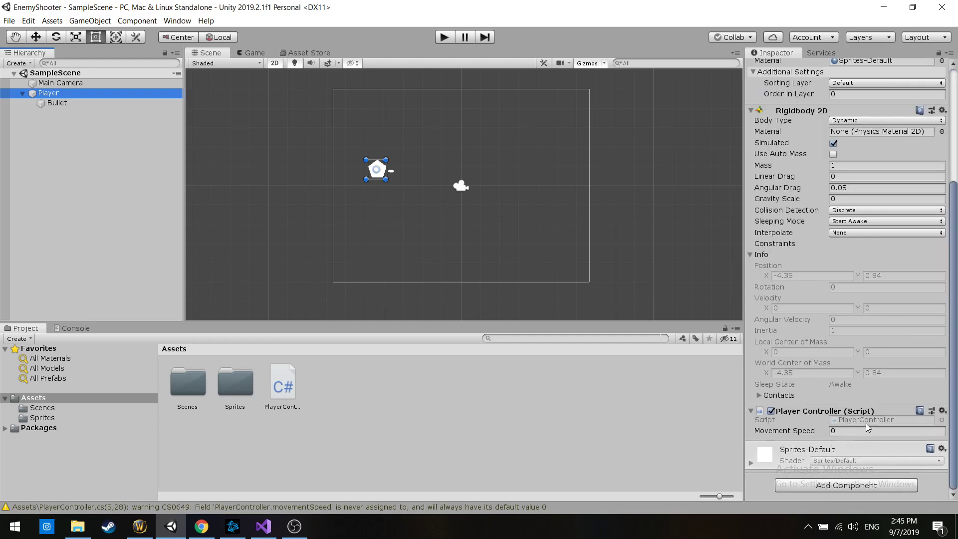
pyautogui.click(761, 432)
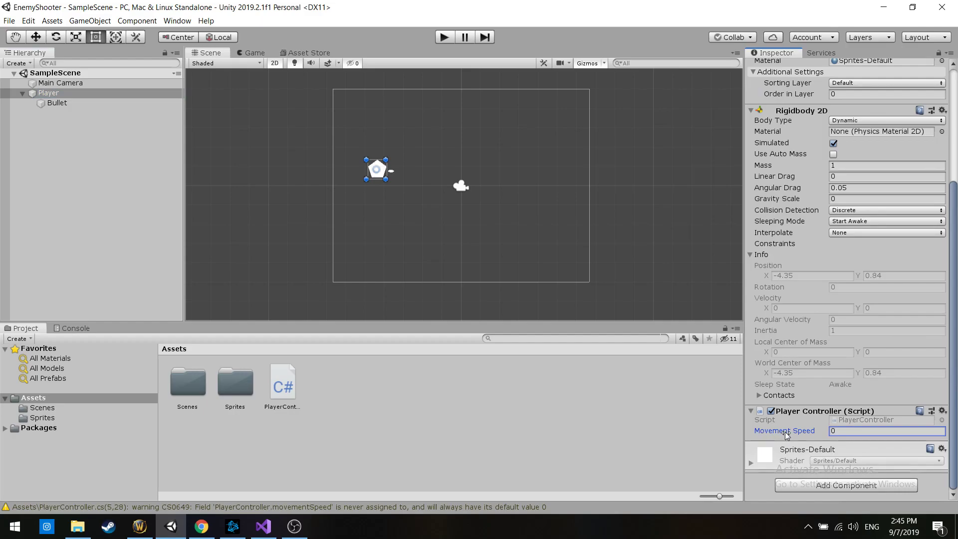
pyautogui.click(837, 431)
pyautogui.write('5')
# Play-test the scene by moving the player repeatedly in all four directions, and stop play mode
pyautogui.click(444, 33)
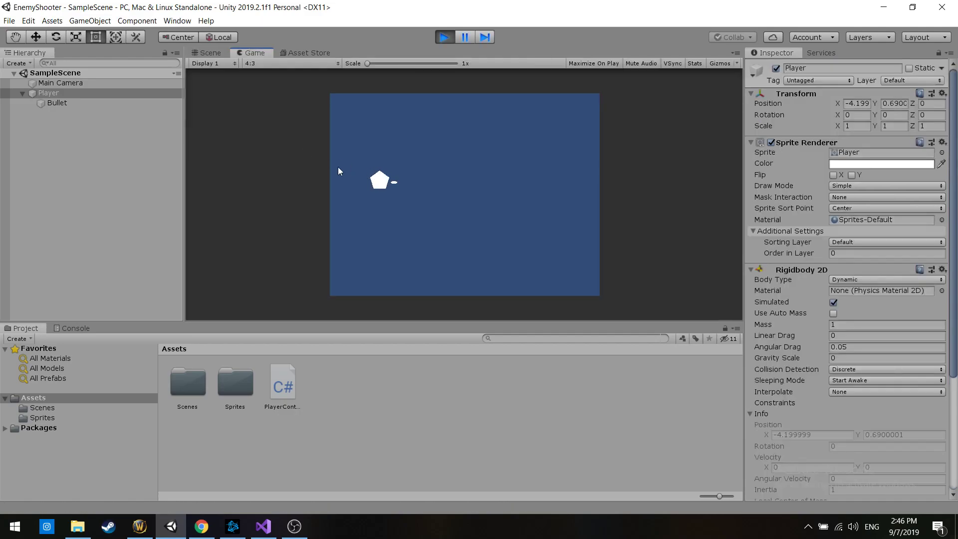
pyautogui.press('d')
pyautogui.press('s')
pyautogui.press('a')
pyautogui.press('w')
pyautogui.press('d')
pyautogui.press('s')
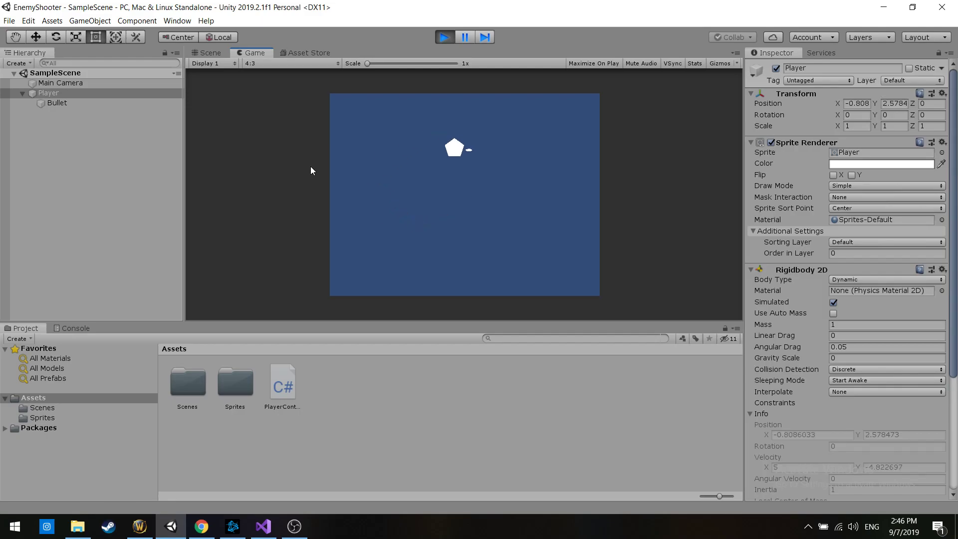
pyautogui.press('w')
pyautogui.press('a')
pyautogui.press('s')
pyautogui.press('w')
pyautogui.press('d')
pyautogui.press('s')
pyautogui.press('a')
pyautogui.press('w')
pyautogui.press('s')
pyautogui.press('d')
pyautogui.press('w')
pyautogui.press('a')
pyautogui.press('s')
pyautogui.press('d')
pyautogui.press('w')
pyautogui.press('a')
pyautogui.press('s')
pyautogui.press('d')
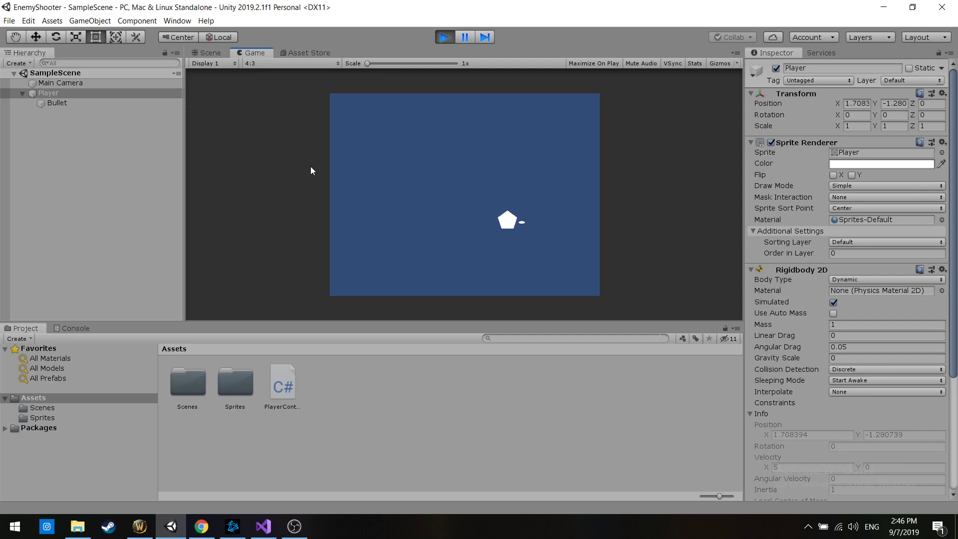
pyautogui.press('a')
pyautogui.press('w')
pyautogui.press('d')
pyautogui.press('s')
pyautogui.press('a')
pyautogui.press('w')
pyautogui.press('s')
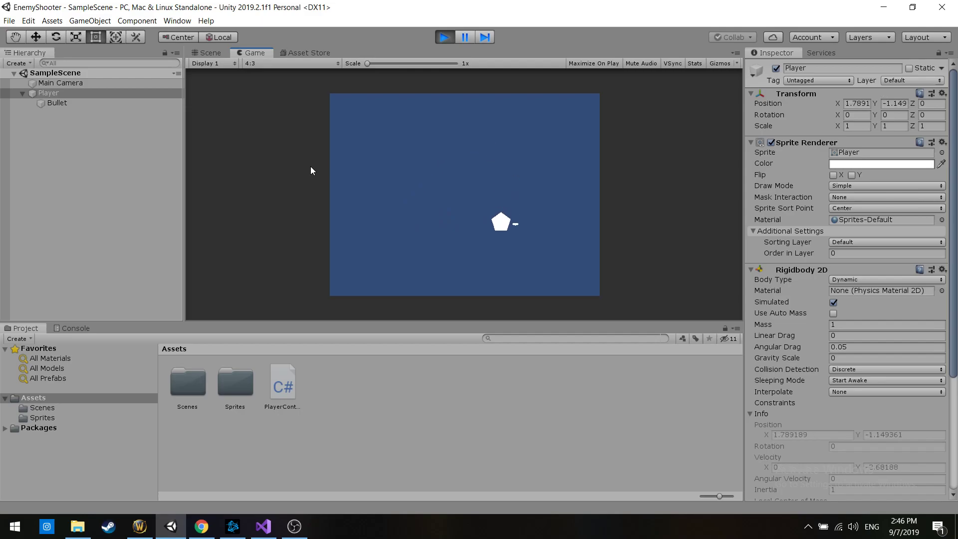
pyautogui.press('w')
pyautogui.press('s')
pyautogui.press('a')
pyautogui.press('w')
pyautogui.press('d')
pyautogui.click(451, 38)
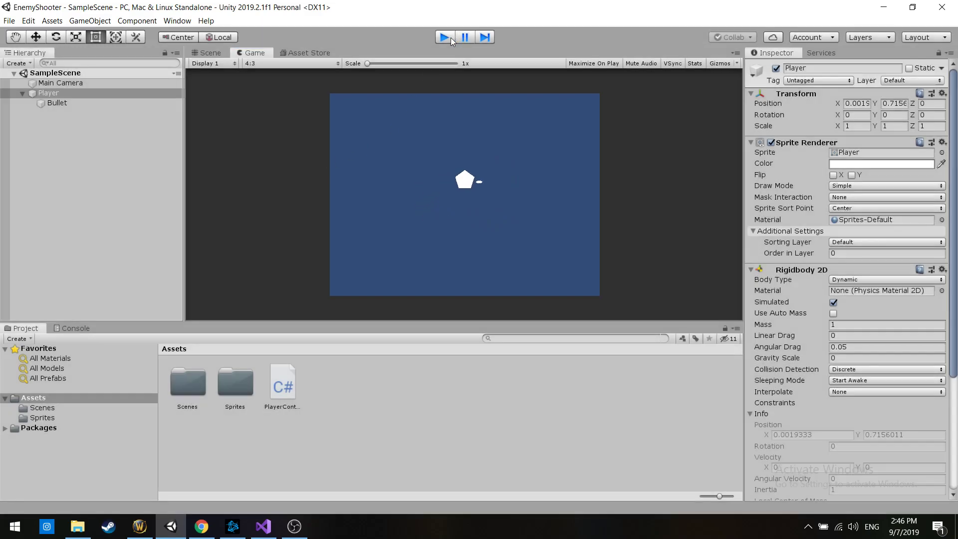
# Switch to Visual Studio and try an AddForce line below the velocity assignment, removing it again before saving
pyautogui.hotkey('alt', 'Tab')
pyautogui.click(644, 294)
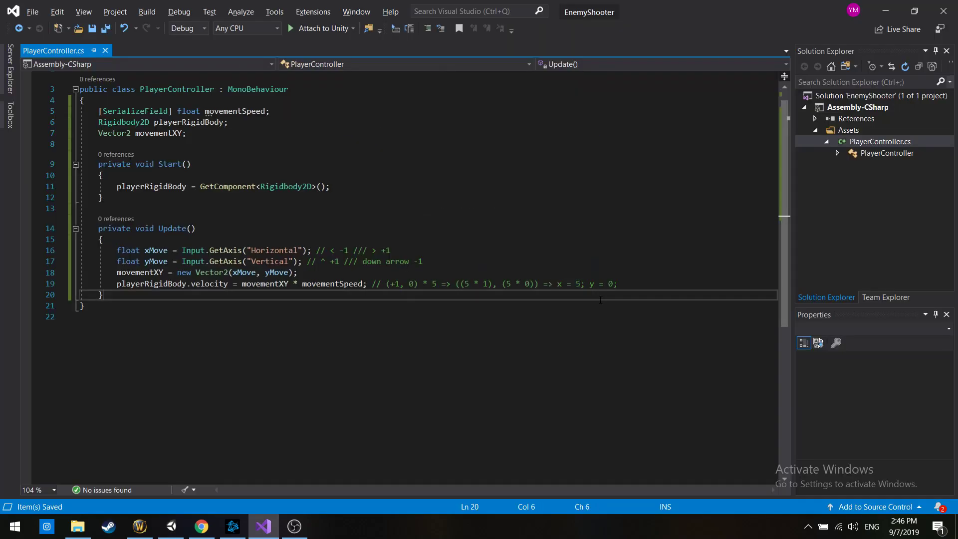
pyautogui.click(665, 283)
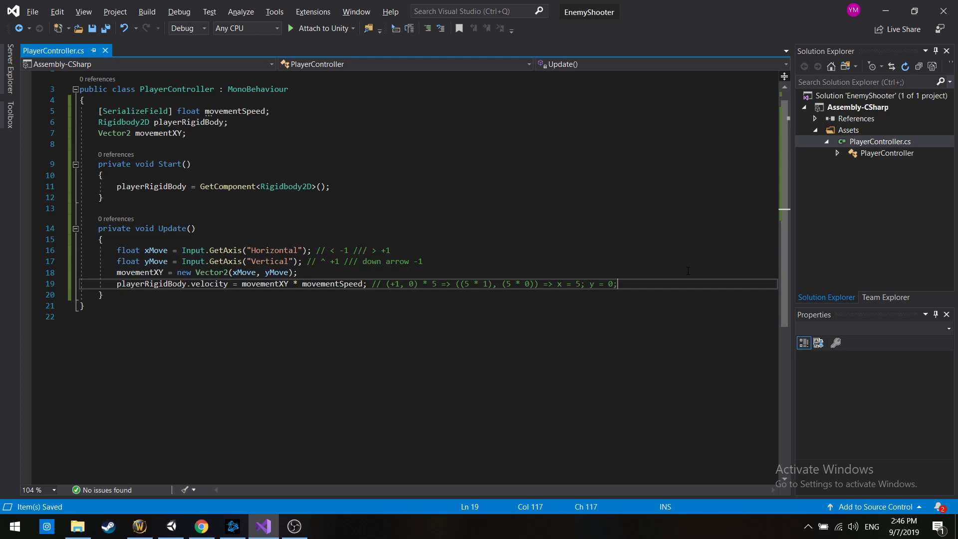
pyautogui.press('Return')
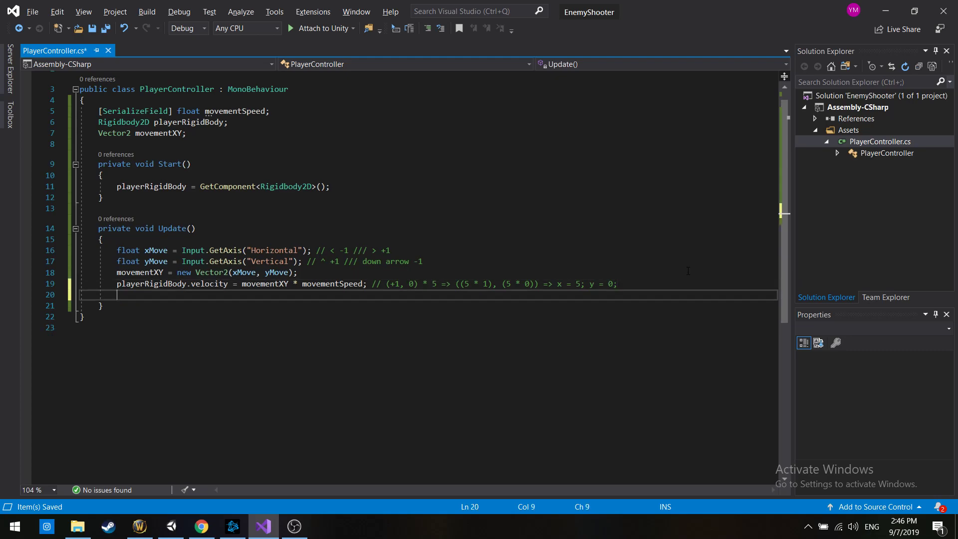
pyautogui.write('AddForce')
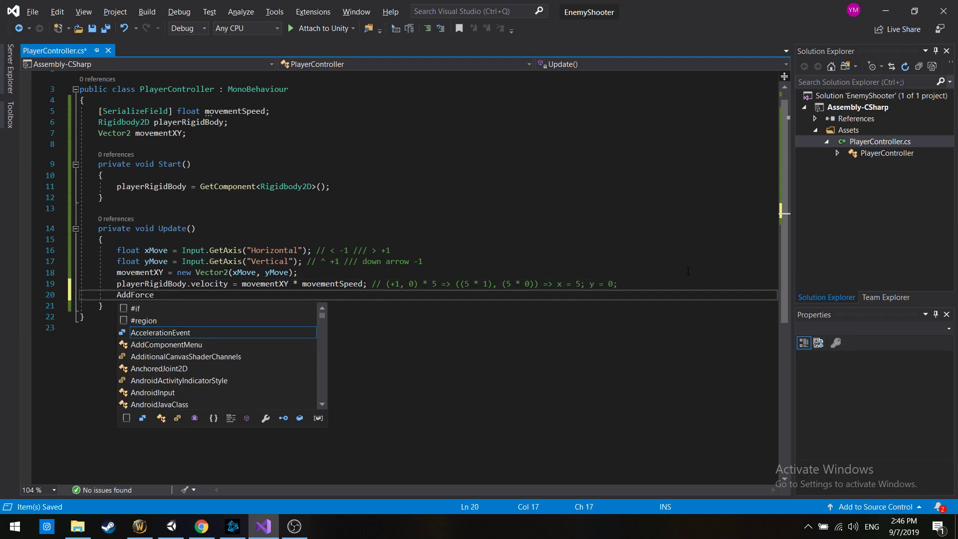
pyautogui.hotkey('ctrl', 'shift', 'Left')
pyautogui.hotkey('shift', 'Home')
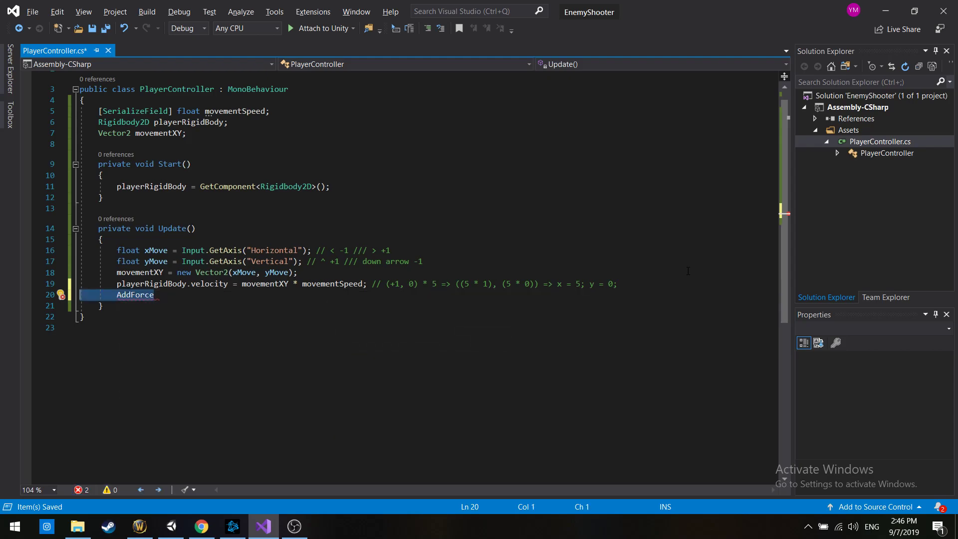
pyautogui.press('BackSpace')
pyautogui.press('BackSpace')
pyautogui.hotkey('ctrl', 's')
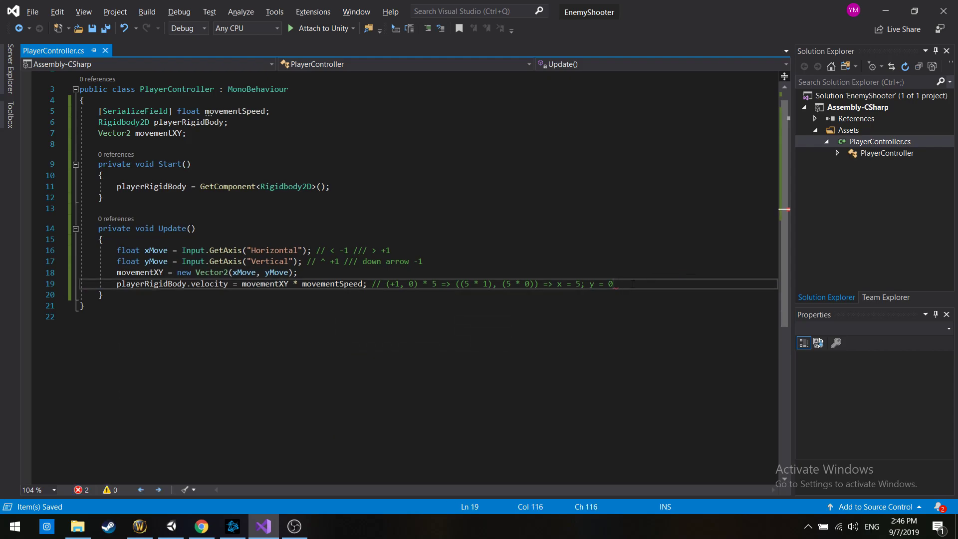
# Review the Update method's code from the axis inputs to the velocity assignment
pyautogui.moveTo(612, 284); pyautogui.dragTo(144, 251)
pyautogui.click(210, 272)
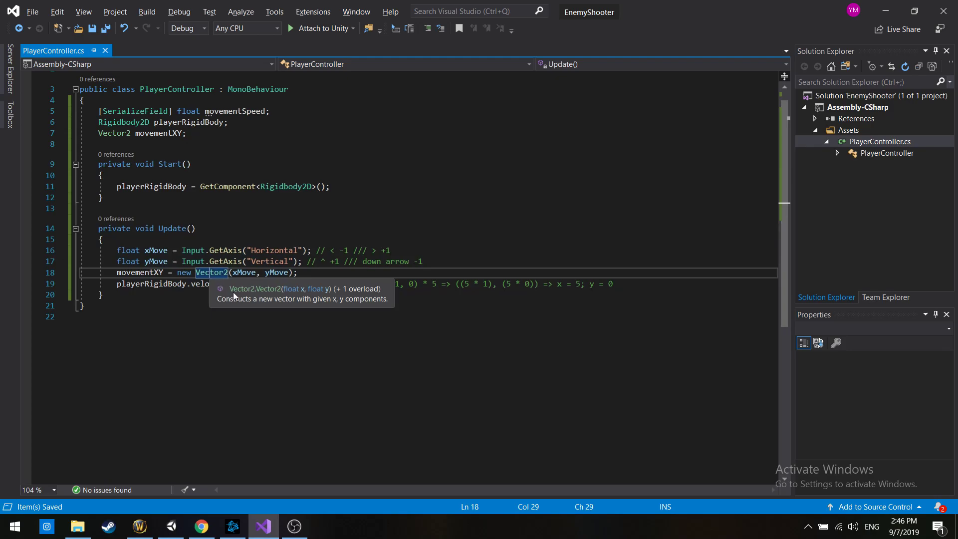
pyautogui.moveTo(121, 293); pyautogui.dragTo(94, 229)
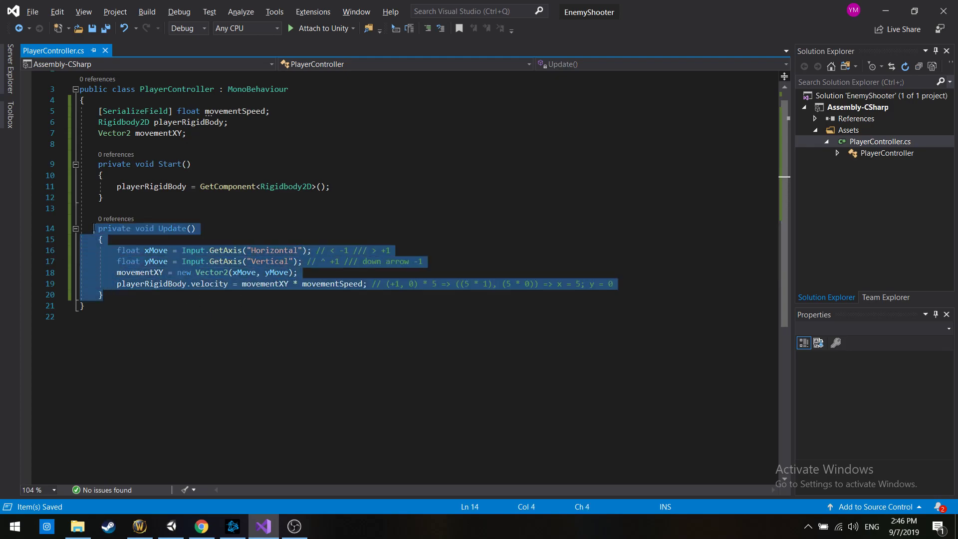
pyautogui.click(144, 216)
pyautogui.click(198, 298)
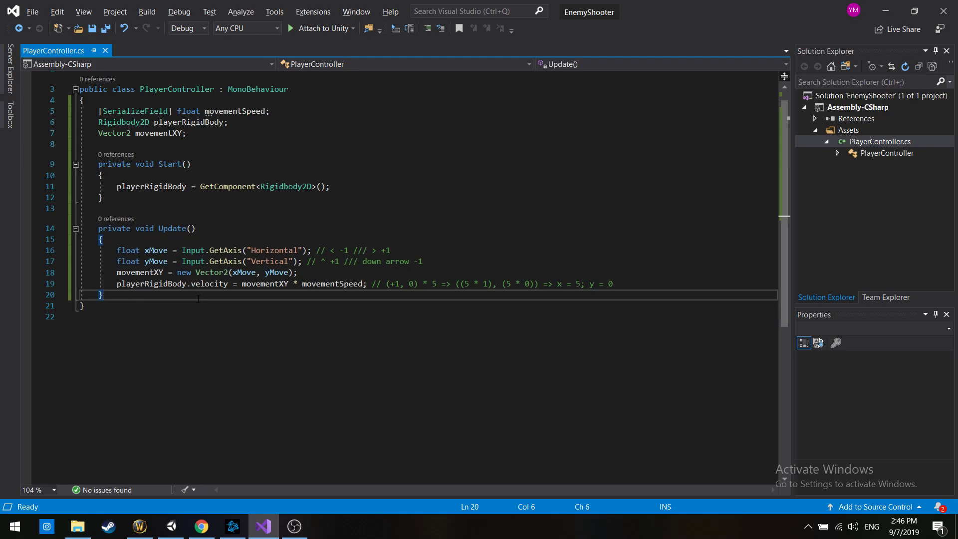
# Try adding the private modifier to the playerRigidBody and movementXY fields, undo it, and save the script
pyautogui.click(104, 122)
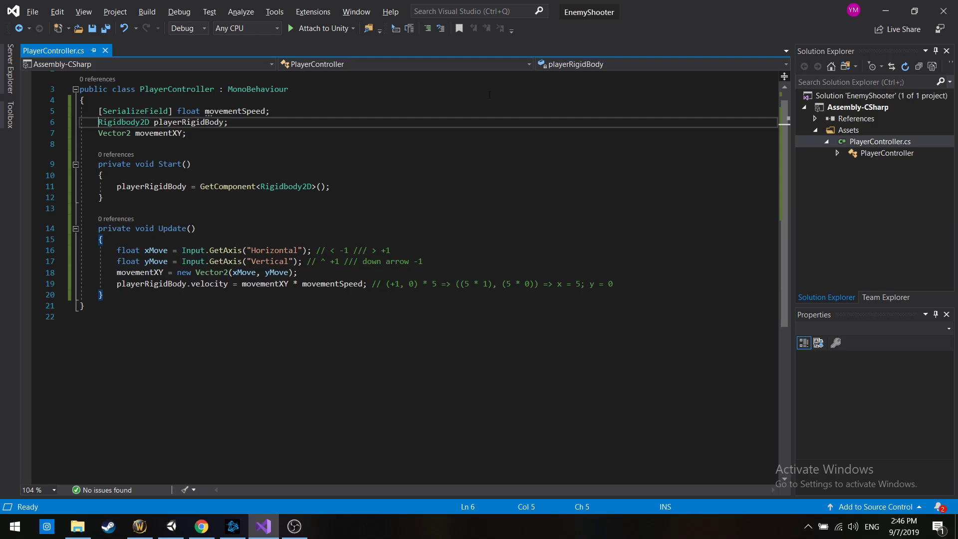
pyautogui.write('private')
pyautogui.press('Down')
pyautogui.press('Home')
pyautogui.write('private')
pyautogui.hotkey('ctrl', 'z')
pyautogui.hotkey('ctrl', 'z')
pyautogui.hotkey('ctrl', 's')
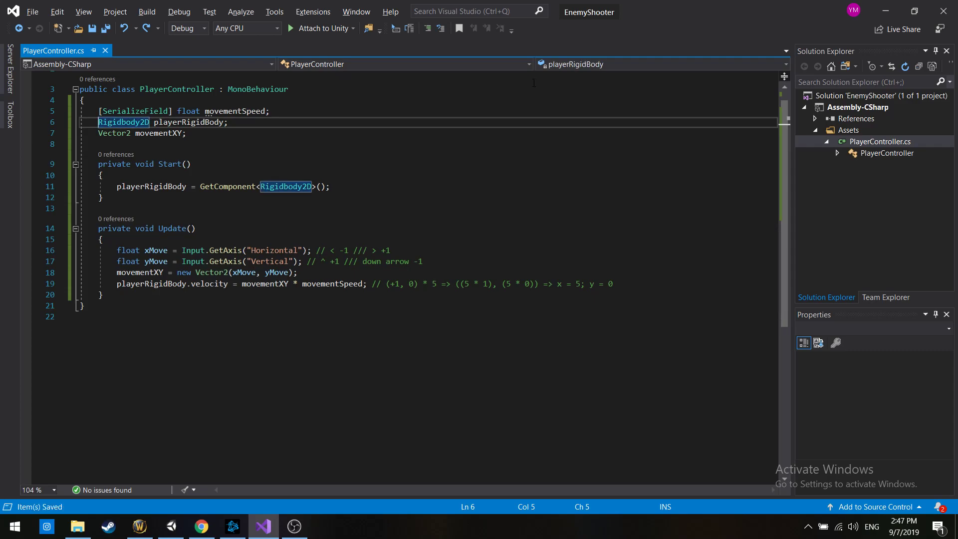
# Redo the private modifiers on the playerRigidBody and movementXY fields, and review the field declarations, including the serialized movementSpeed
pyautogui.hotkey('ctrl', 'y')
pyautogui.hotkey('ctrl', 'y')
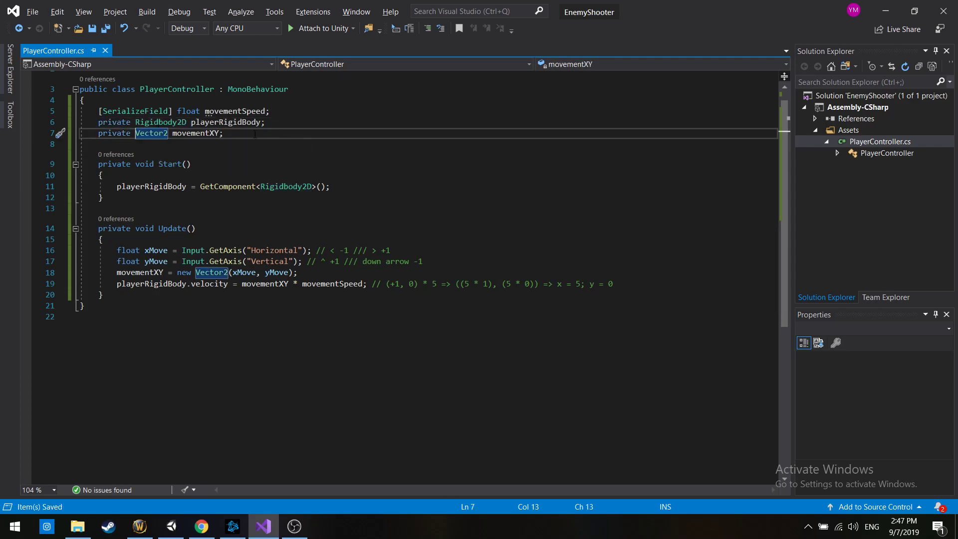
pyautogui.moveTo(234, 133); pyautogui.dragTo(14, 123)
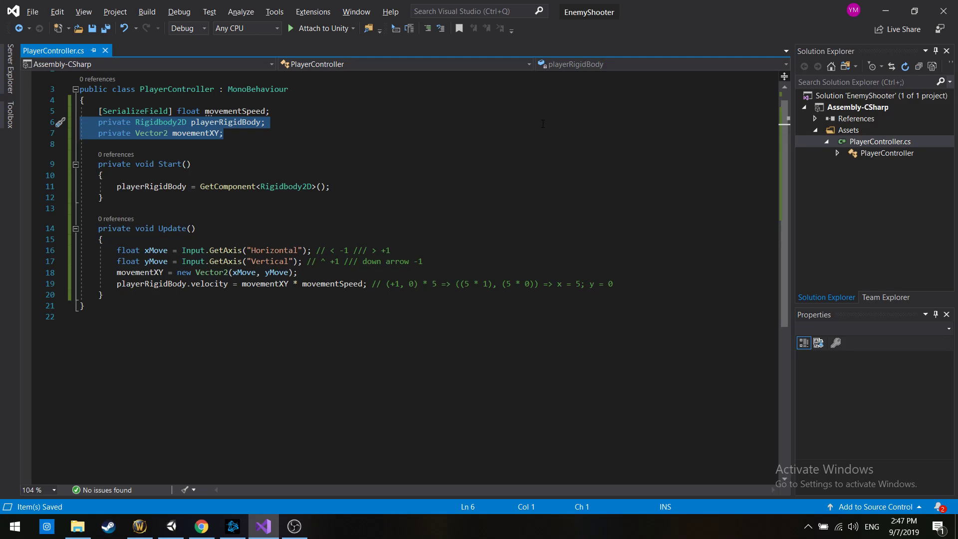
pyautogui.click(167, 95)
pyautogui.moveTo(99, 111); pyautogui.dragTo(273, 108)
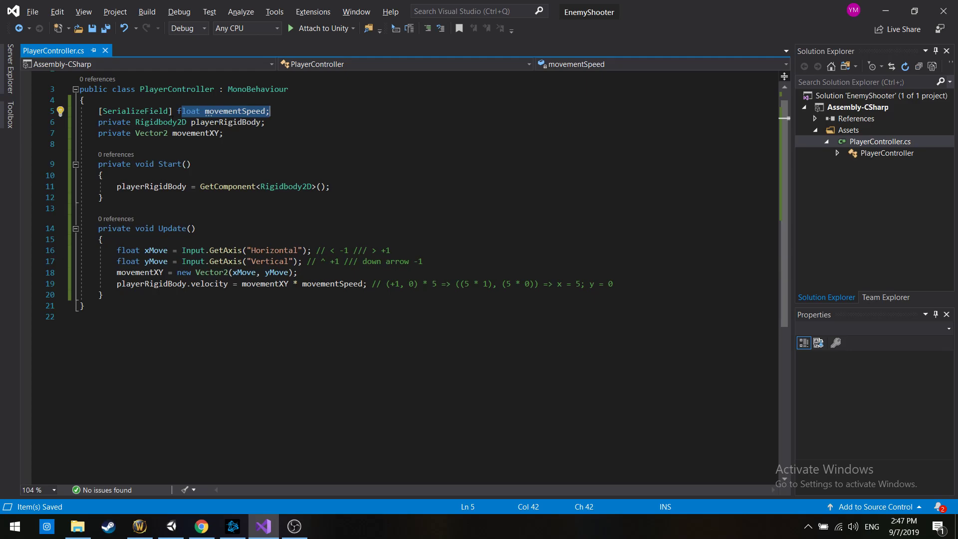
pyautogui.doubleClick(114, 122)
pyautogui.moveTo(251, 134); pyautogui.dragTo(80, 110)
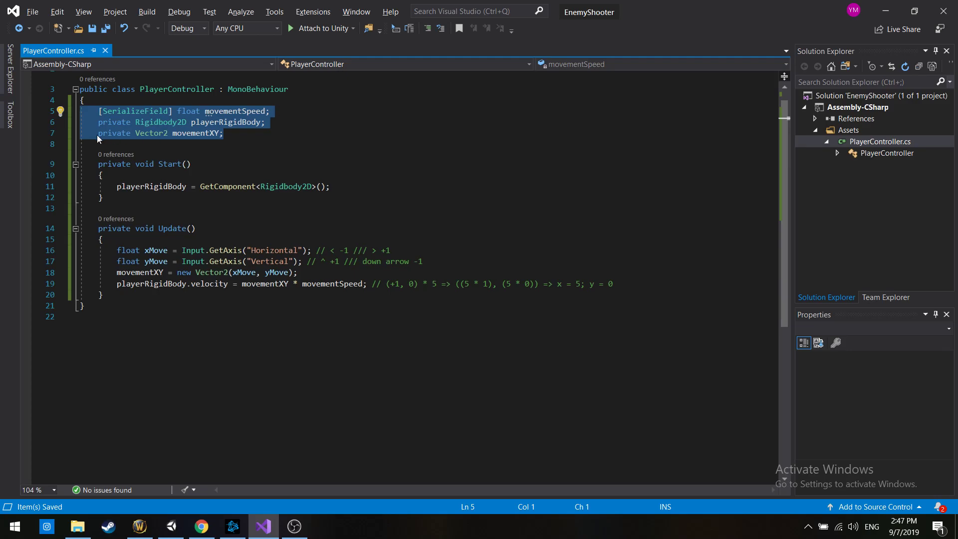
# Try replacing the private modifier of the movementXY field with public, and undo the replacement
pyautogui.doubleClick(111, 133)
pyautogui.write('public')
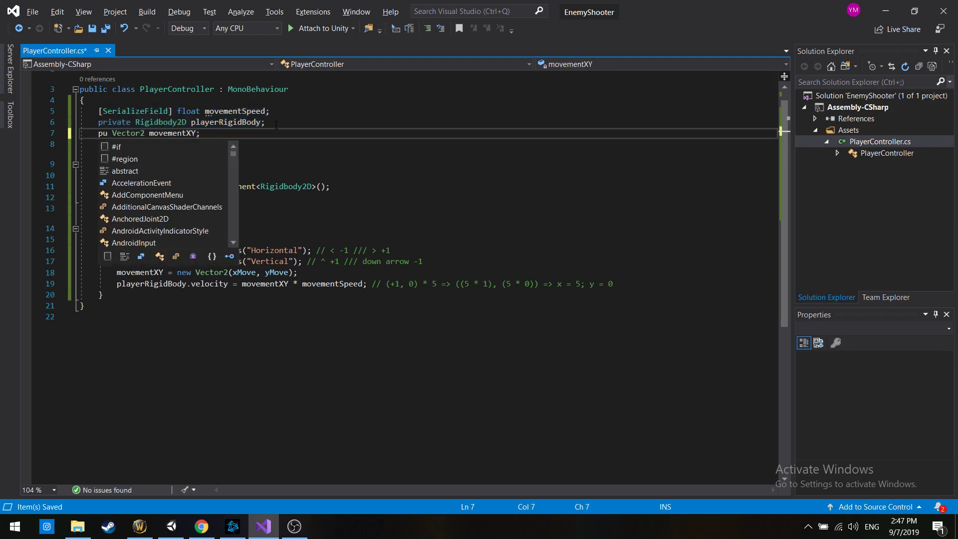
pyautogui.press('Escape')
pyautogui.hotkey('ctrl', 'z')
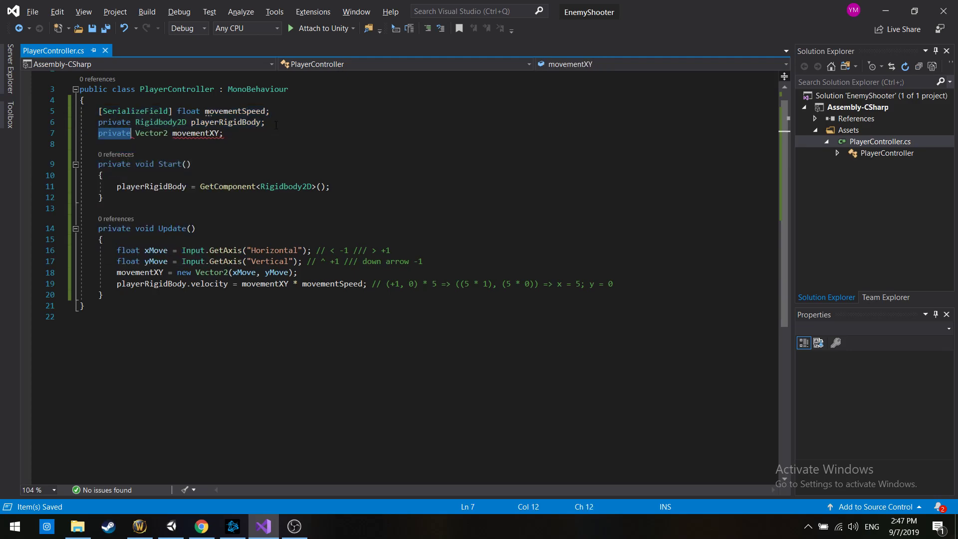